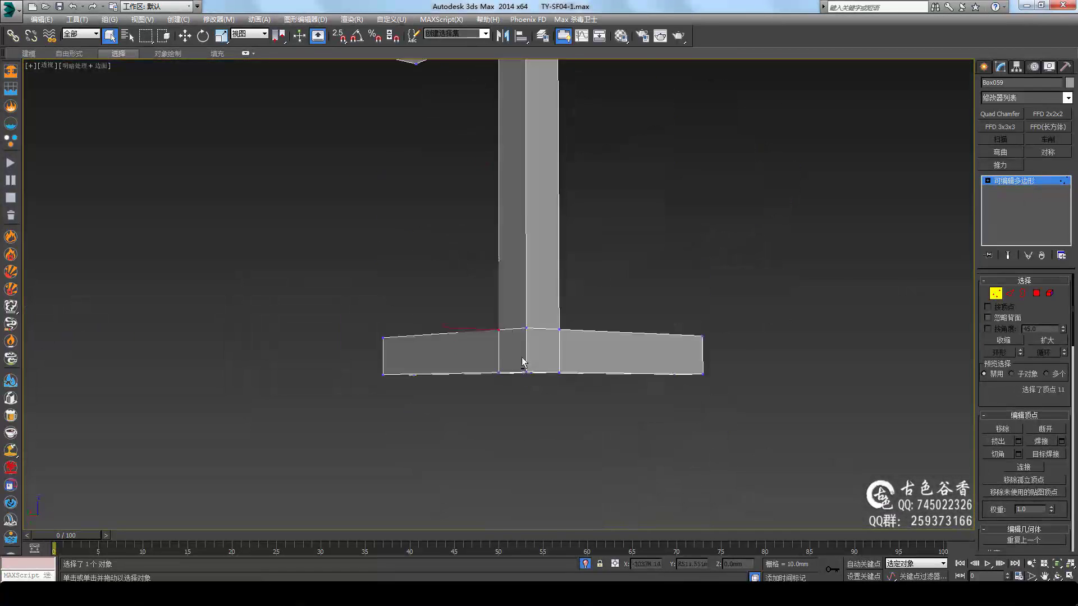
# Step: Orbit around the frame post and select the edge loop encircling it
pyautogui.moveTo(542, 377)
pyautogui.keyDown('alt'); pyautogui.mouseDown(button='middle')
pyautogui.moveTo(590, 337)
pyautogui.moveTo(739, 271)
pyautogui.moveTo(759, 243)
pyautogui.moveTo(753, 406)
pyautogui.mouseUp(button='middle'); pyautogui.keyUp('alt')
pyautogui.doubleClick(821, 243)
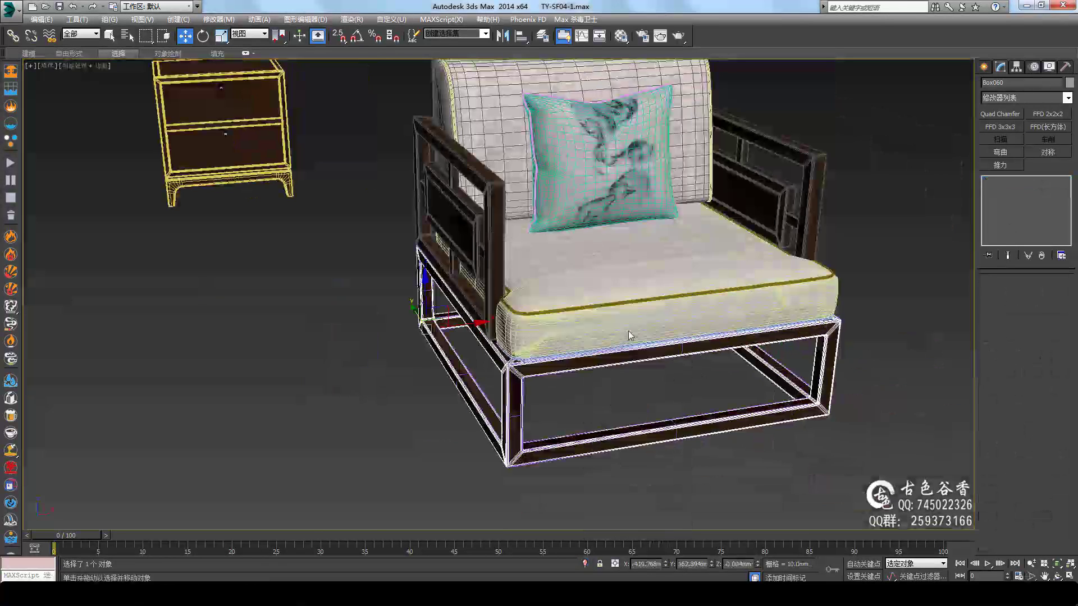
# Step: Switch to four viewports, isolate the backrest cushion and zoom in on its edges
pyautogui.hotkey('alt', 'w')
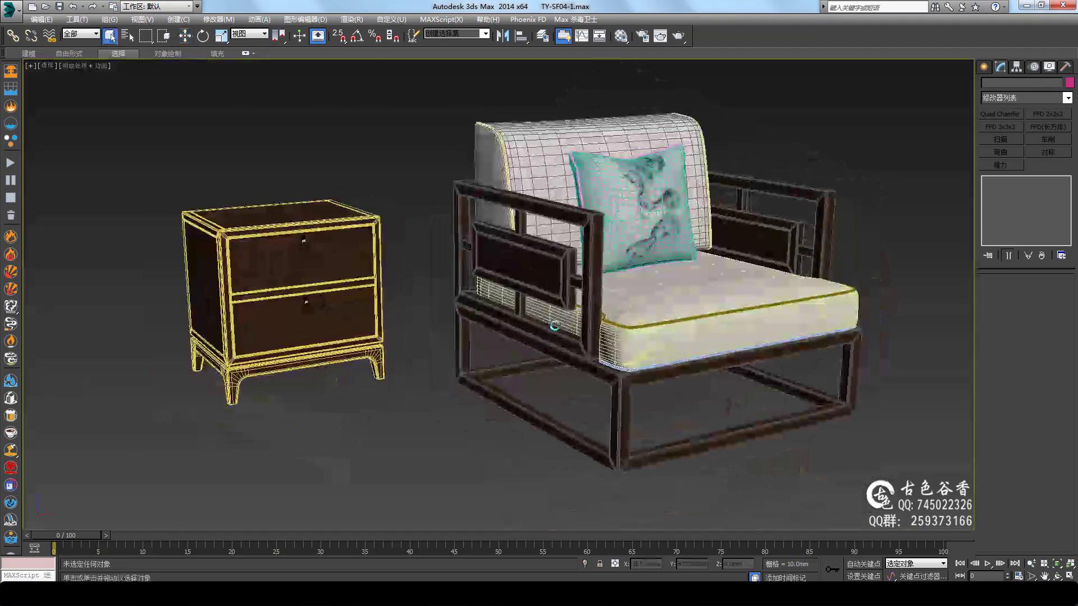
pyautogui.hotkey('alt', 'q')
pyautogui.scroll(5, 624, 228)
pyautogui.scroll(3, 496, 202)
pyautogui.press('2')
pyautogui.scroll(5, 497, 202)
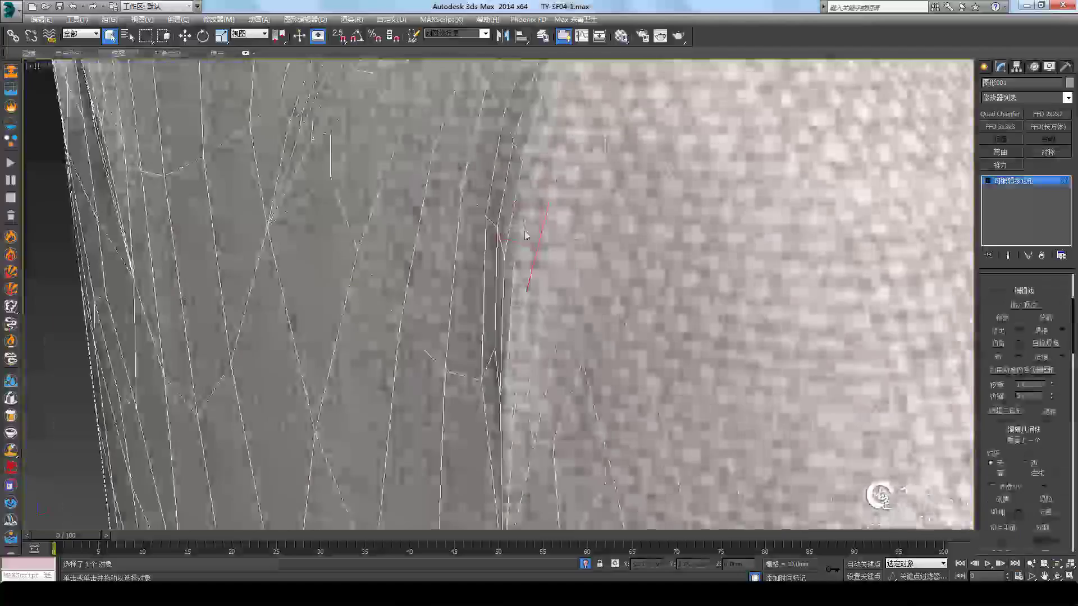
pyautogui.scroll(3, 486, 213)
pyautogui.scroll(-5, 486, 212)
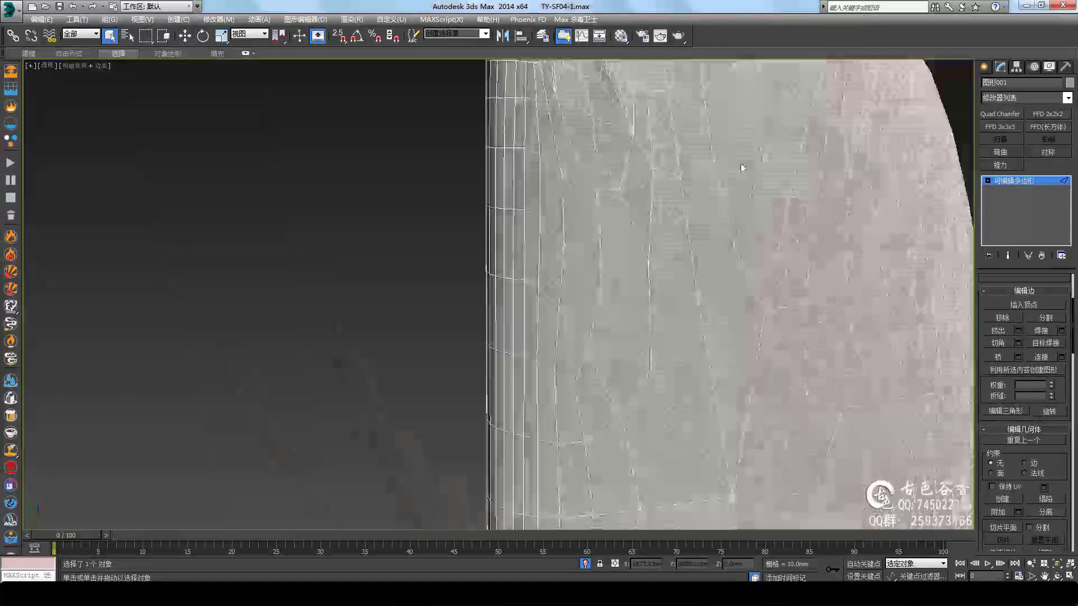
# Step: Orbit and pan the front view to inspect the cushion's creased corner
pyautogui.keyDown('alt'); pyautogui.moveTo(741, 166); pyautogui.dragTo(406, 246, button='middle'); pyautogui.keyUp('alt')
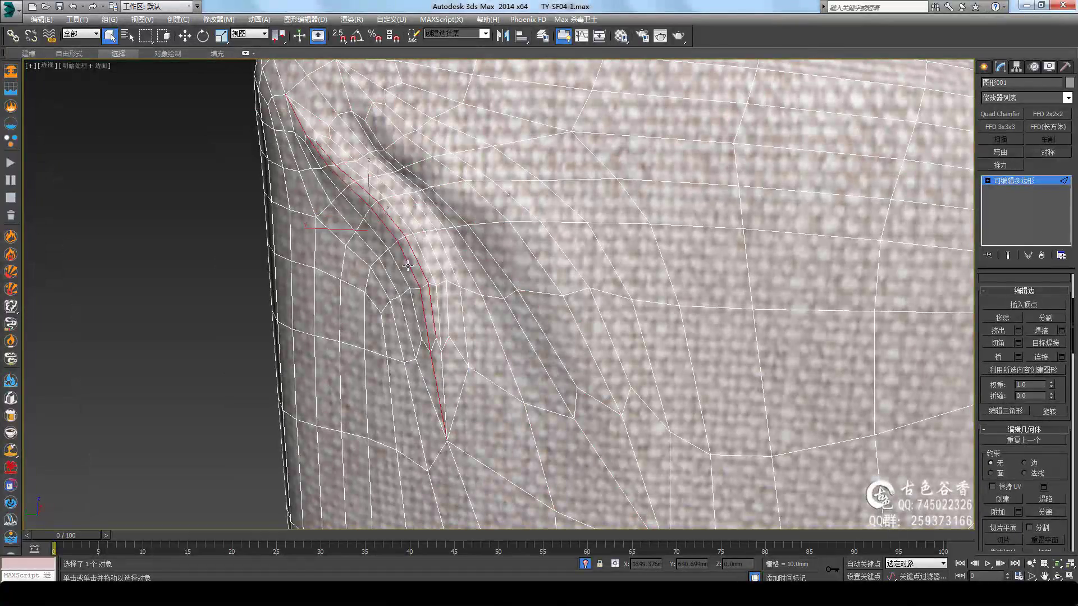
pyautogui.scroll(-4, 432, 201)
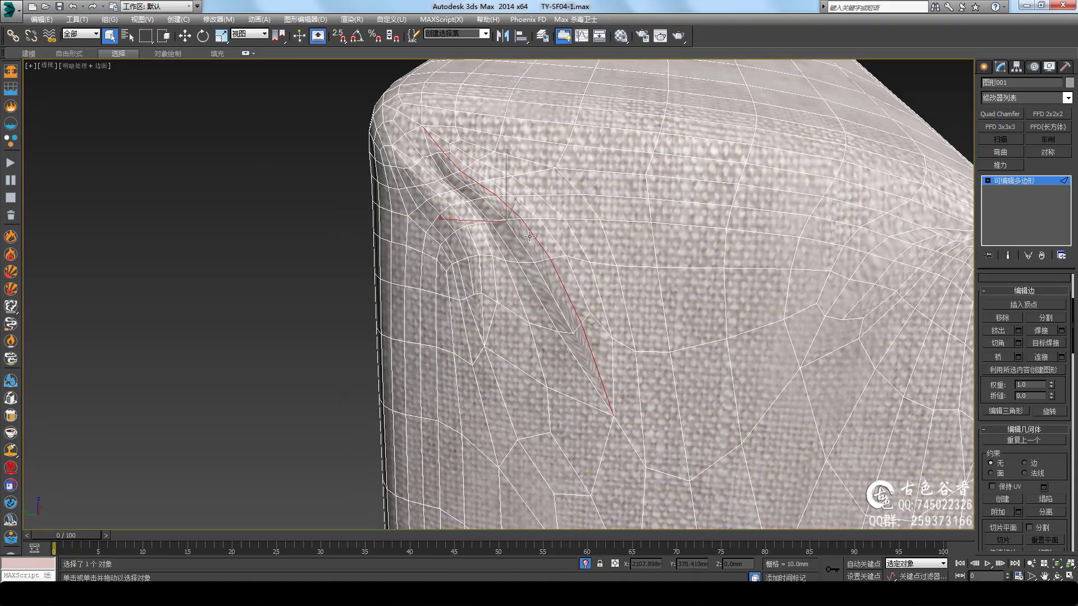
pyautogui.scroll(-5, 480, 220)
pyautogui.press('f')
pyautogui.scroll(2, 654, 216)
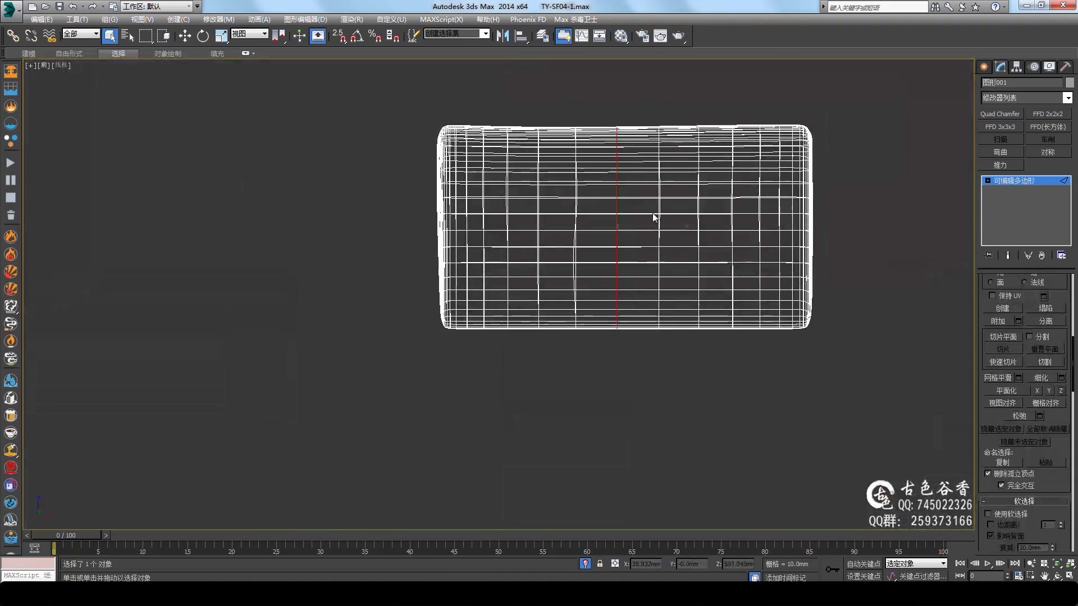
pyautogui.press('w')
pyautogui.moveTo(655, 217); pyautogui.dragTo(636, 236, button='middle')
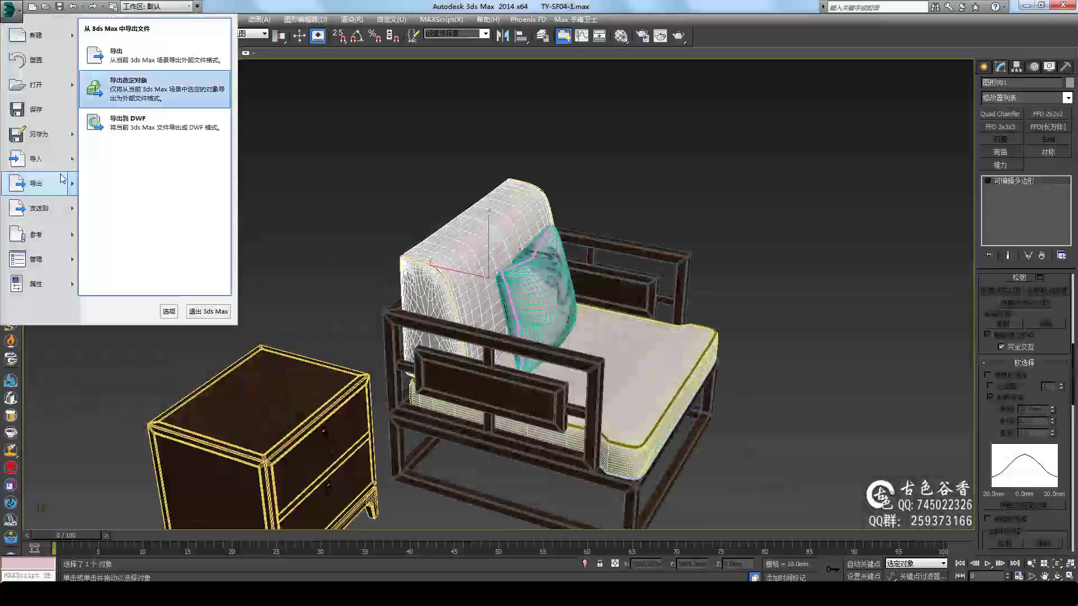
# Step: Export only the selected backrest cushion with Export Selected
pyautogui.click(110, 195)
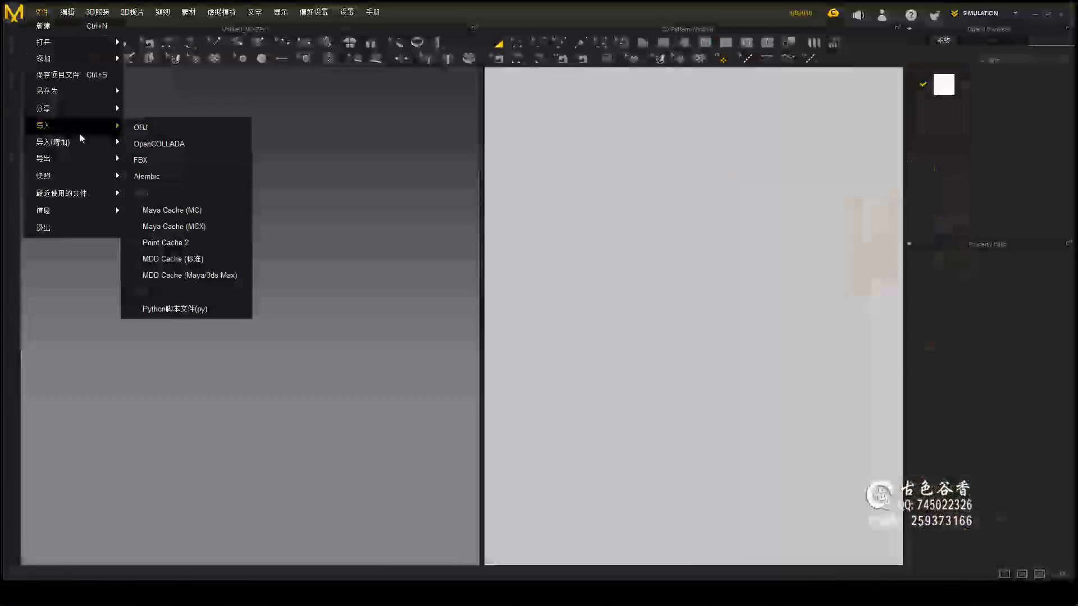
# Step: Import the cushion OBJ, draw a rectangular pattern panel and duplicate it
pyautogui.click(141, 127)
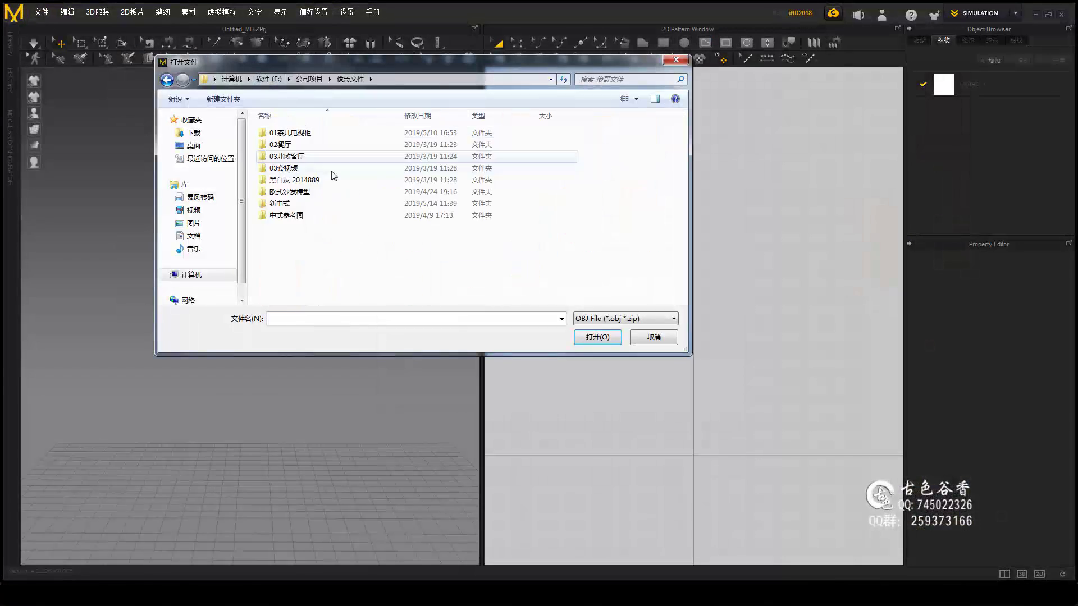
pyautogui.click(588, 337)
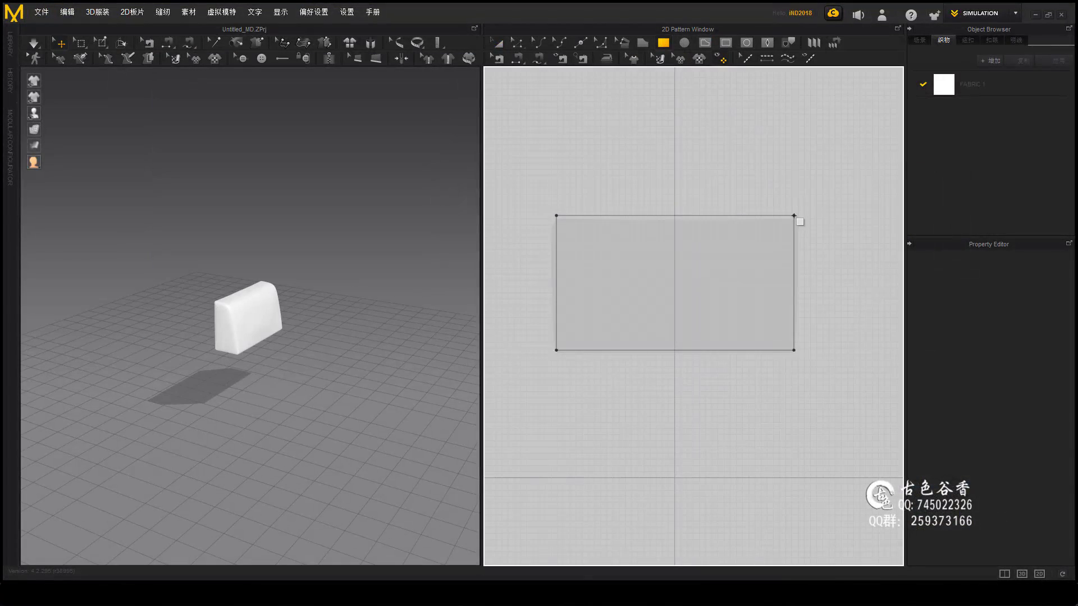
pyautogui.moveTo(797, 219); pyautogui.dragTo(794, 216)
pyautogui.hotkey('ctrl', 'c')
pyautogui.hotkey('ctrl', 'v')
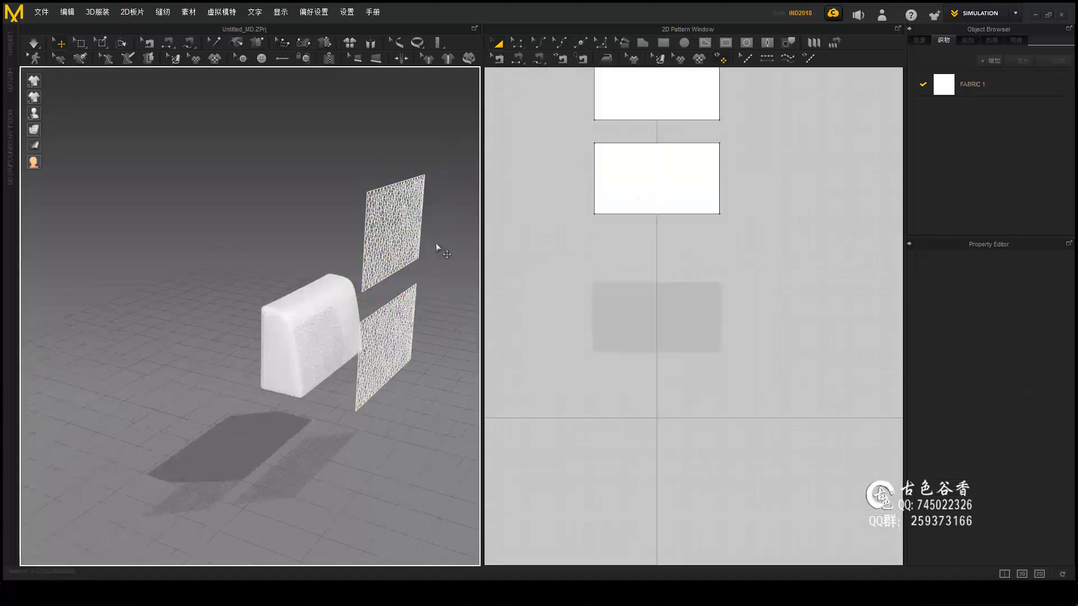
# Step: Paste another panel copy below the middle one and shorten it into a narrow strip
pyautogui.moveTo(394, 304); pyautogui.dragTo(303, 236, button='right')
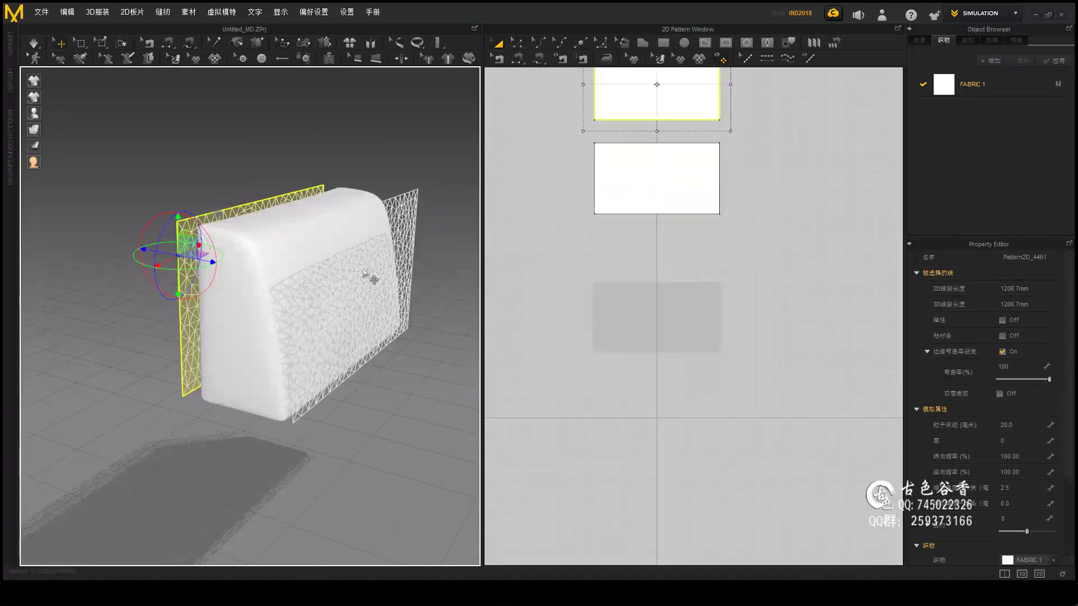
pyautogui.hotkey('ctrl', 'c')
pyautogui.hotkey('ctrl', 'v')
pyautogui.click(647, 397)
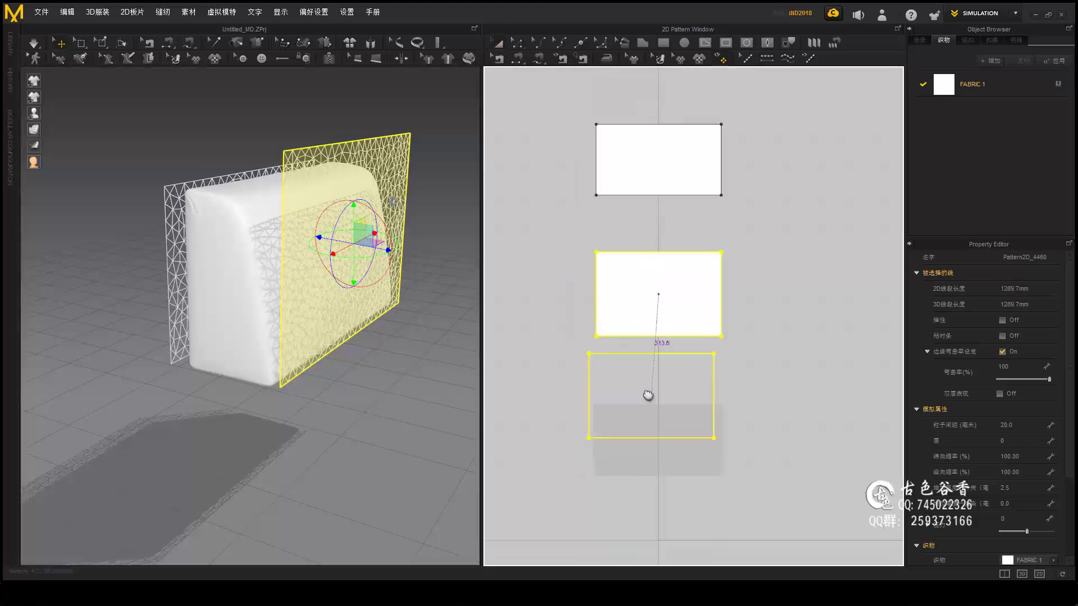
pyautogui.moveTo(658, 445); pyautogui.dragTo(658, 383)
# Step: Select the strip panel and orbit closer to check it against the cushion
pyautogui.scroll(5, 391, 304)
pyautogui.moveTo(391, 303); pyautogui.dragTo(391, 409, button='right')
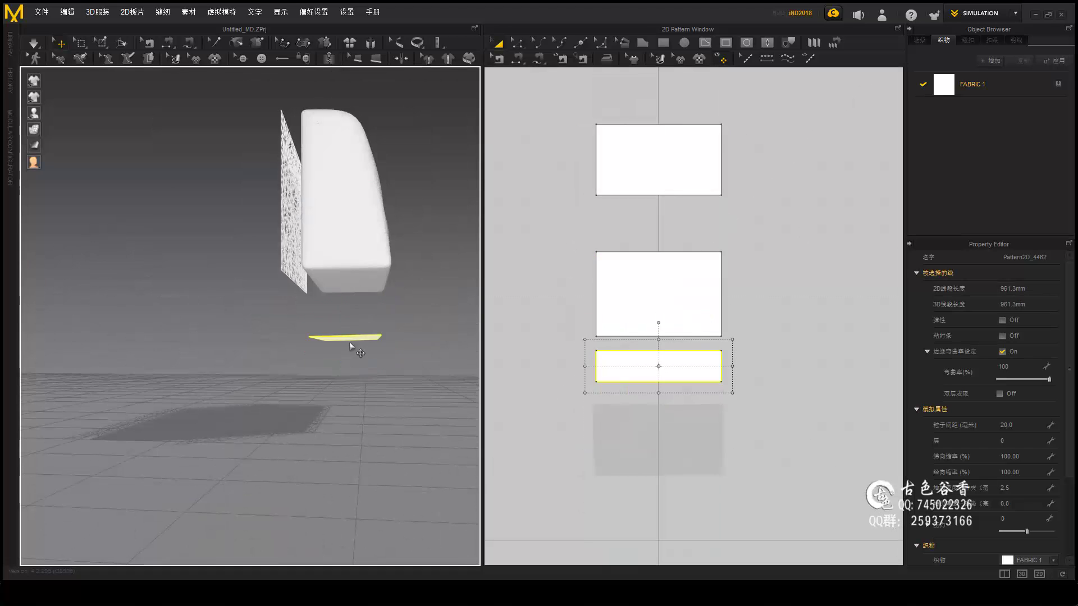
pyautogui.click(349, 342)
pyautogui.scroll(5, 390, 318)
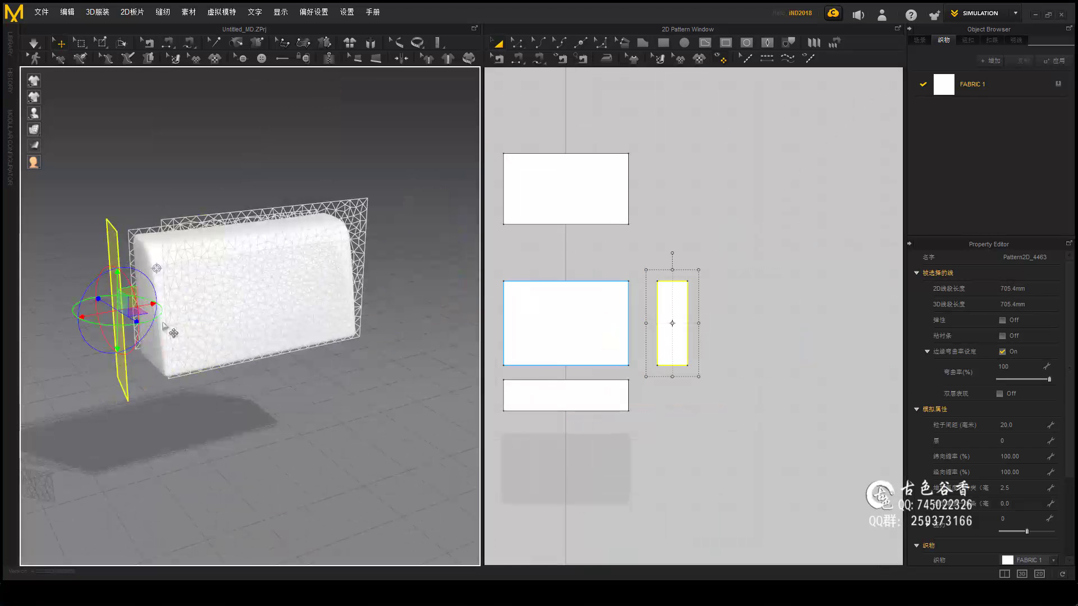
pyautogui.moveTo(164, 326); pyautogui.dragTo(262, 374, button='right')
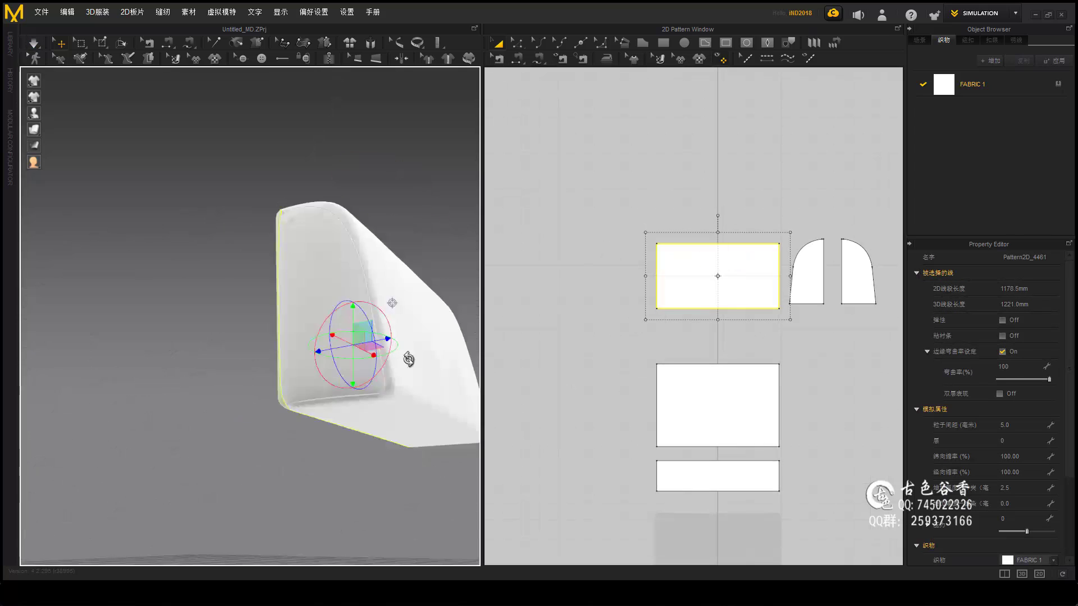
# Step: Select the top, middle and arched side panels, checking the simulated cushion from several angles
pyautogui.click(705, 411)
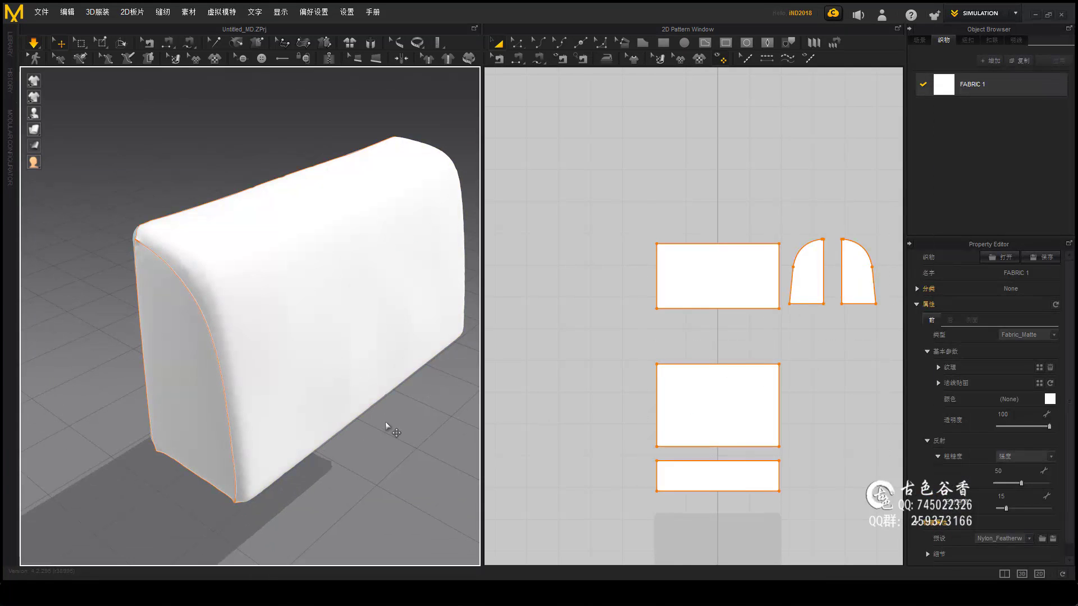
pyautogui.click(818, 292)
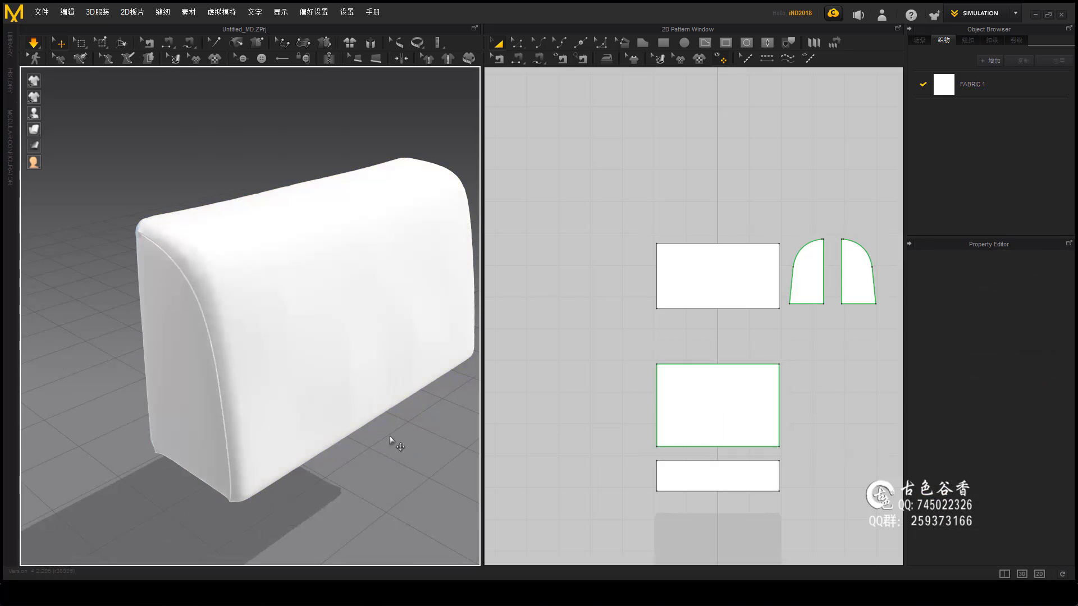
pyautogui.moveTo(389, 436)
pyautogui.mouseDown(button='right')
pyautogui.moveTo(207, 308)
pyautogui.moveTo(342, 361)
pyautogui.mouseUp(button='right')
pyautogui.click(337, 308)
pyautogui.moveTo(337, 308); pyautogui.dragTo(304, 436, button='right')
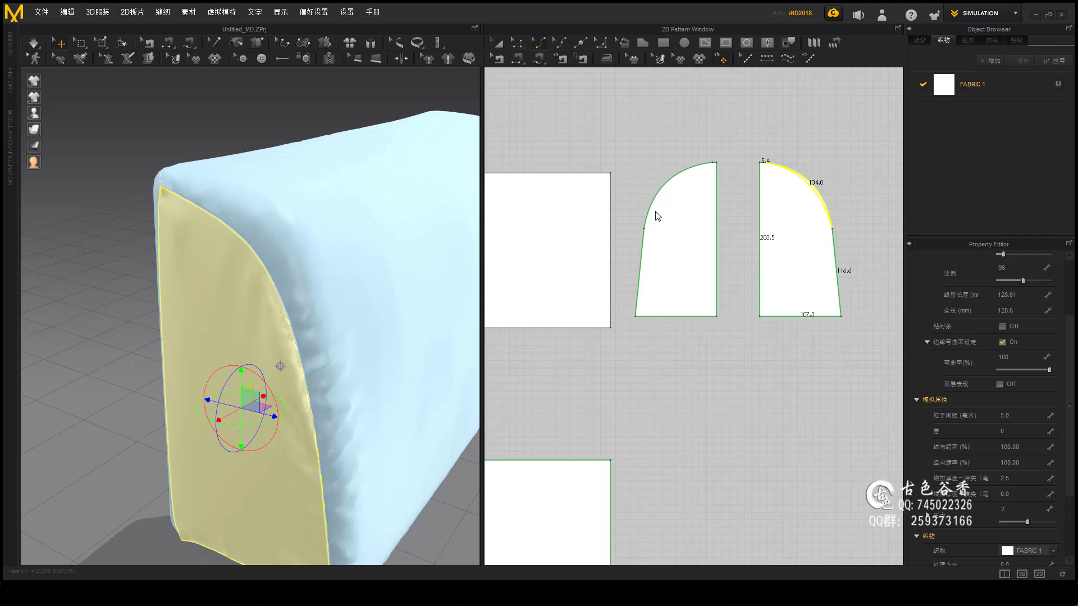
pyautogui.click(650, 218)
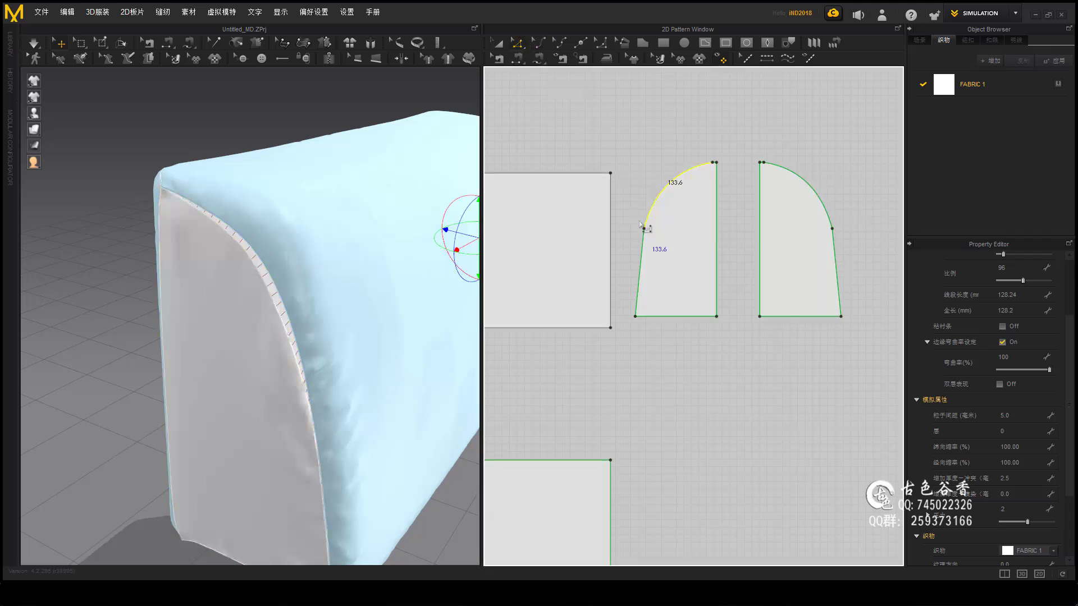
pyautogui.click(691, 248)
pyautogui.moveTo(405, 314)
pyautogui.mouseDown(button='right')
pyautogui.moveTo(373, 321)
pyautogui.moveTo(307, 302)
pyautogui.mouseUp(button='right')
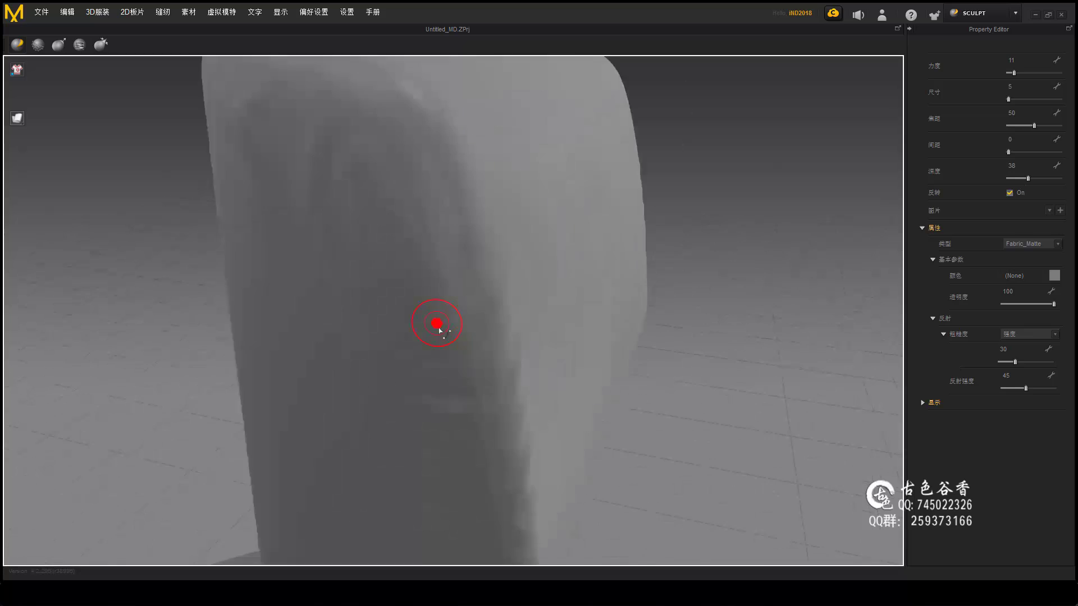
# Step: Zoom out and orbit for a wider view of the sculpted cushion
pyautogui.scroll(-5, 387, 99)
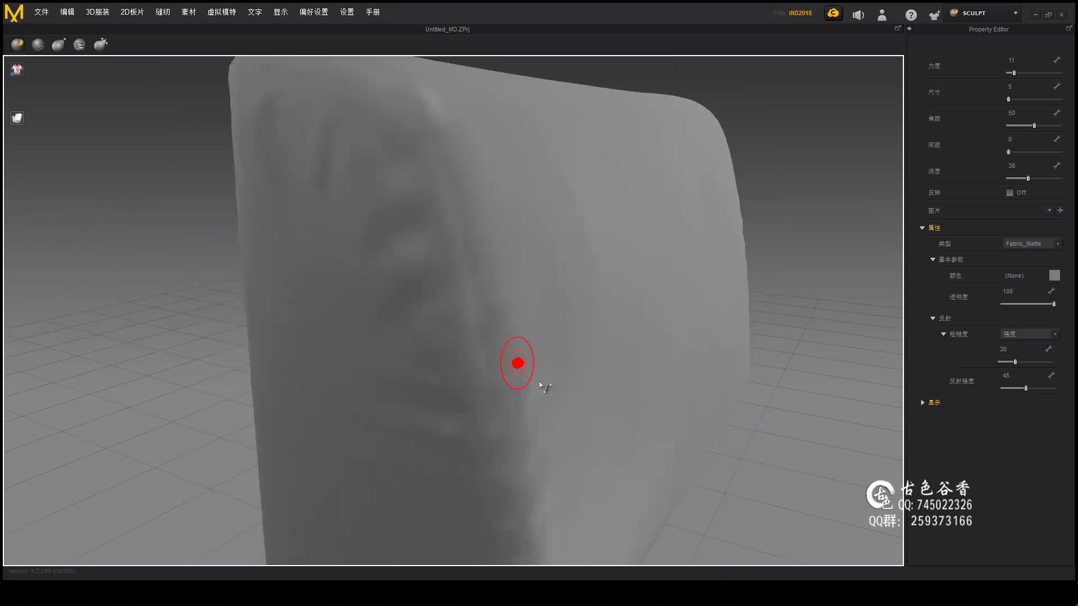
pyautogui.scroll(-5, 543, 385)
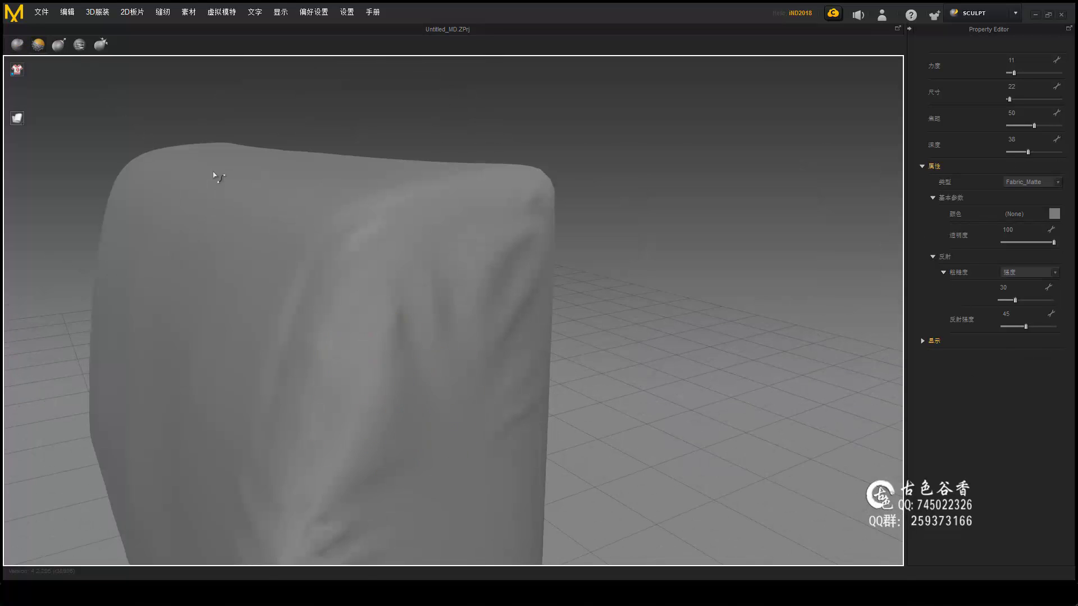
pyautogui.moveTo(335, 457)
pyautogui.mouseDown(button='right')
pyautogui.moveTo(477, 404)
pyautogui.moveTo(505, 289)
pyautogui.moveTo(293, 471)
pyautogui.moveTo(471, 303)
pyautogui.mouseUp(button='right')
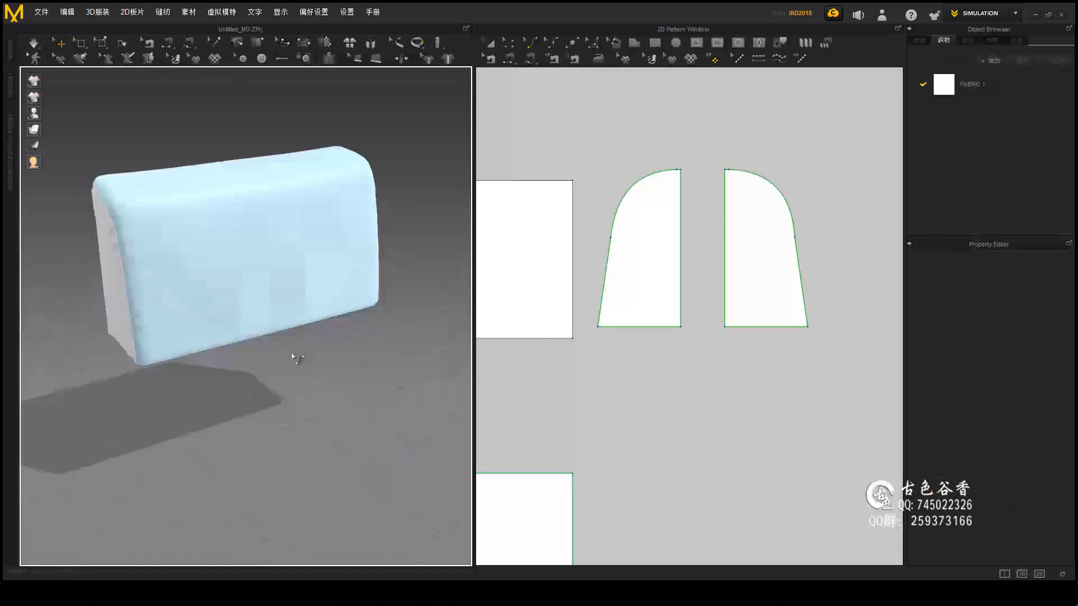
# Step: Select the top rectangular panel and save the cushion project file
pyautogui.moveTo(293, 358); pyautogui.dragTo(207, 365, button='right')
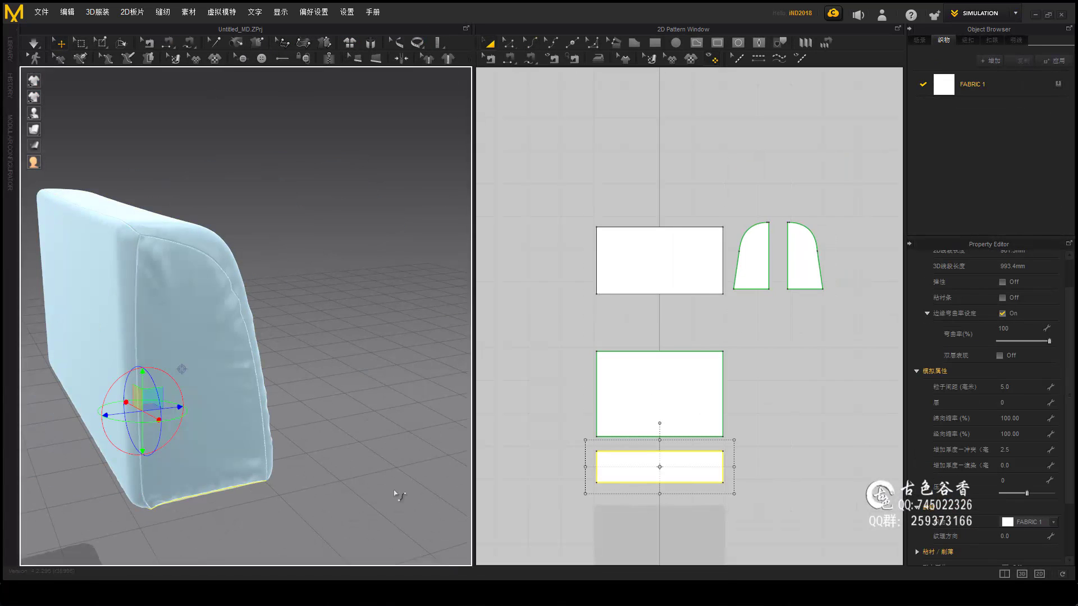
pyautogui.moveTo(392, 492); pyautogui.dragTo(229, 234, button='right')
pyautogui.click(224, 234)
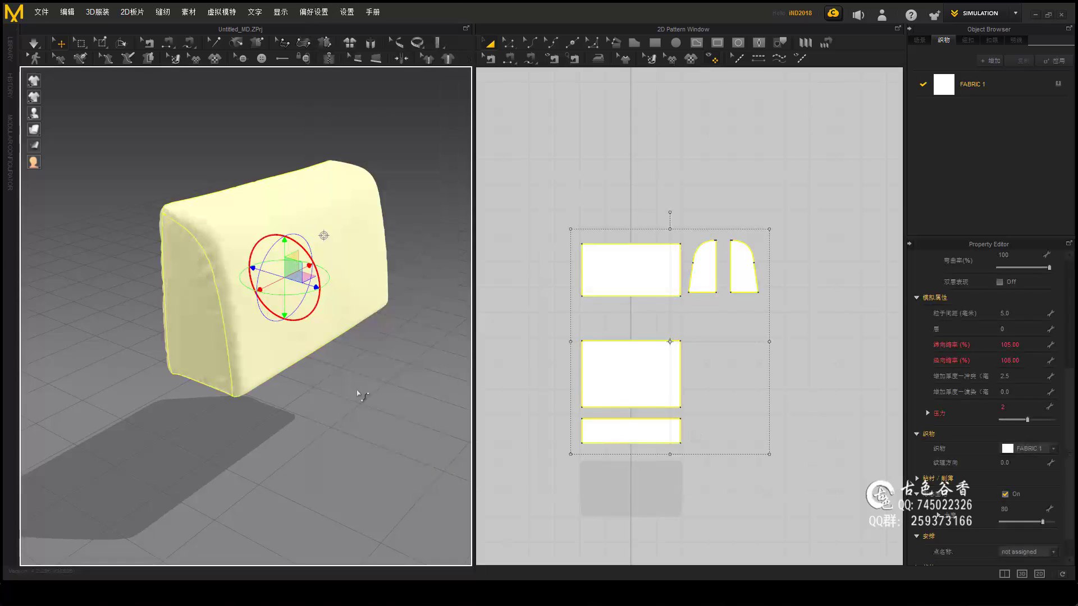
pyautogui.hotkey('ctrl', 's')
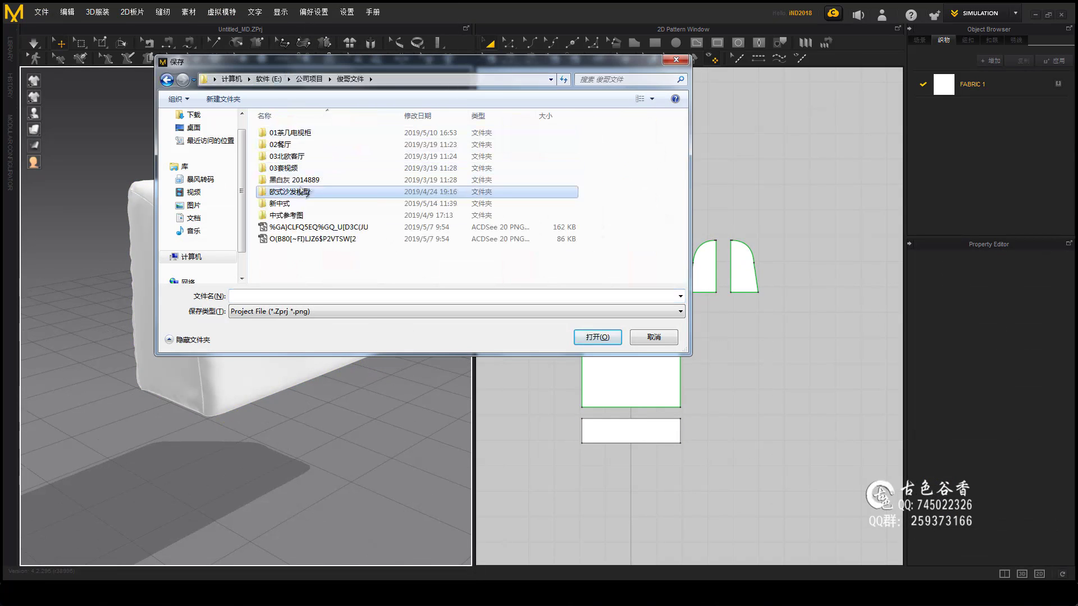
pyautogui.scroll(2, 575, 244)
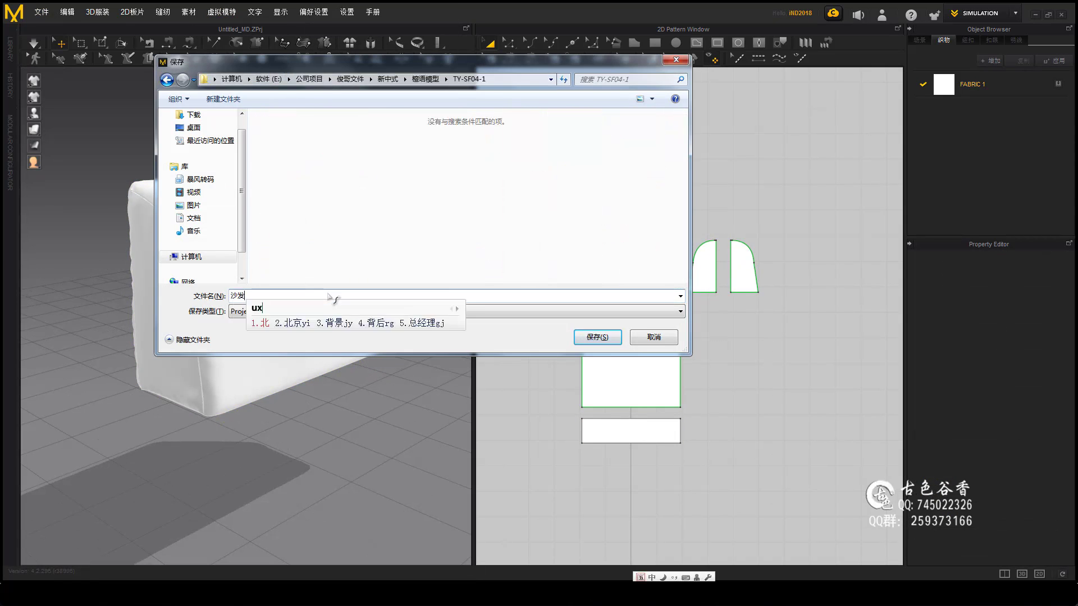
pyautogui.click(596, 336)
# Step: Start the OBJ export and choose the TY-SF04-1 folder as its destination
pyautogui.hotkey('ctrl', 'e')
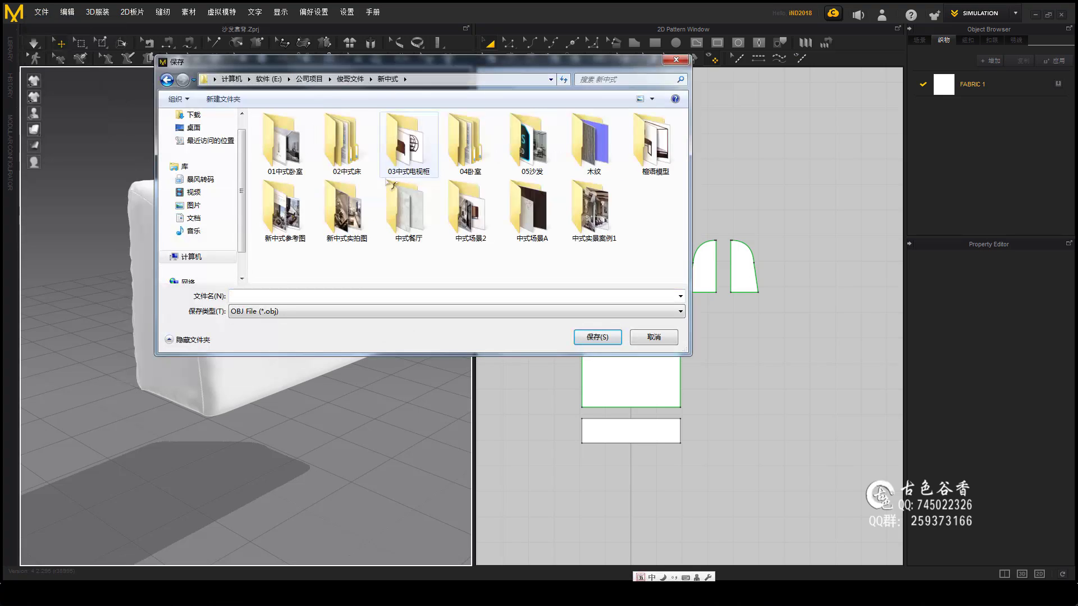
pyautogui.moveTo(423, 355); pyautogui.dragTo(424, 532)
pyautogui.doubleClick(414, 219)
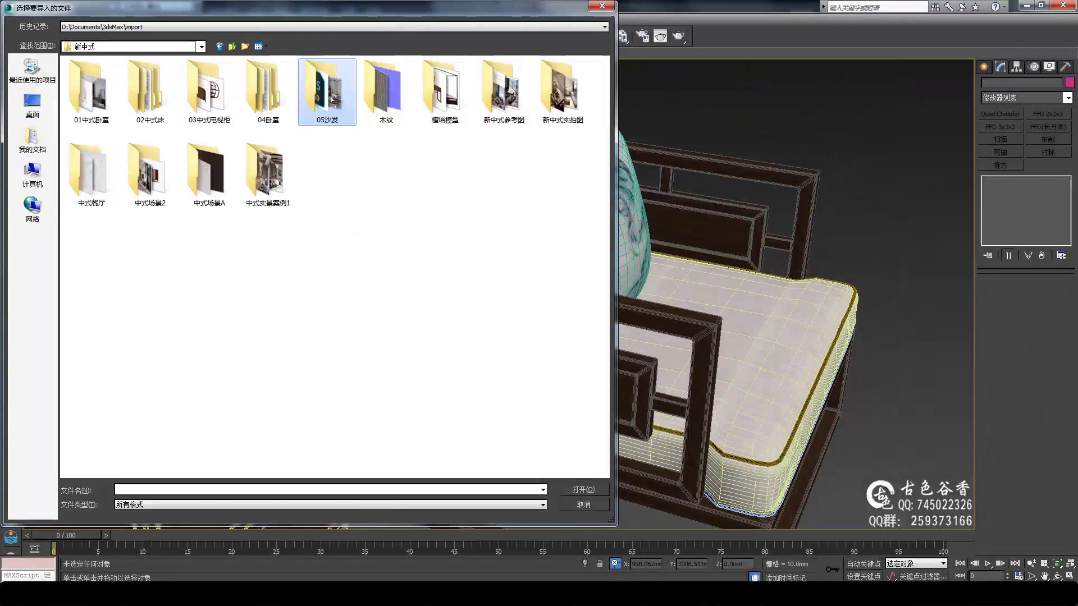
# Step: Browse into the 檀语模型 folder to find the exported cushion OBJ
pyautogui.doubleClick(445, 90)
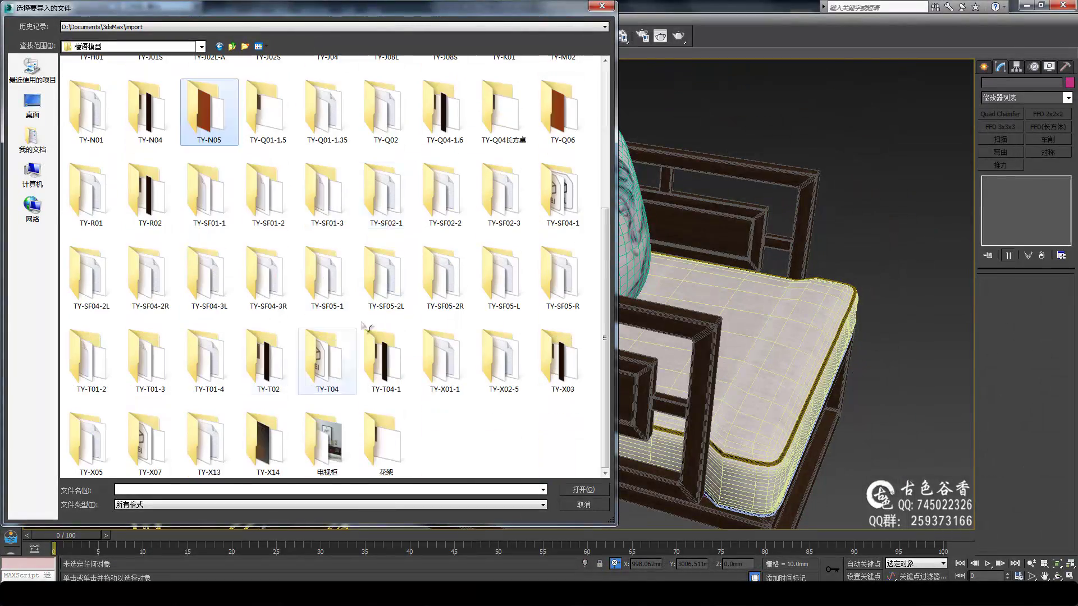
pyautogui.scroll(-2, 319, 127)
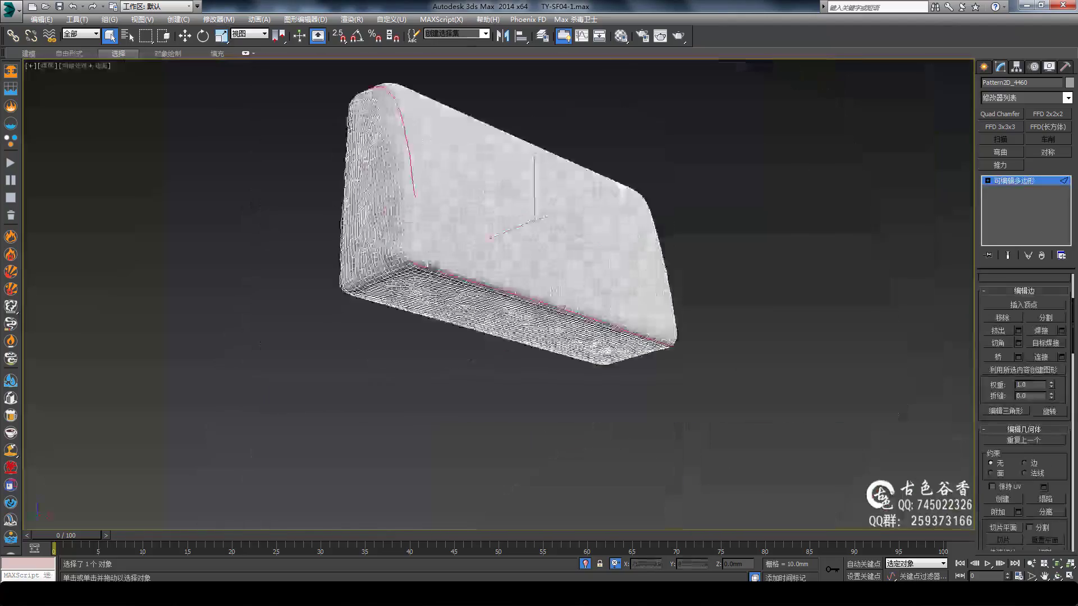
# Step: Zoom the viewport in on the imported cushion mesh
pyautogui.scroll(3, 418, 222)
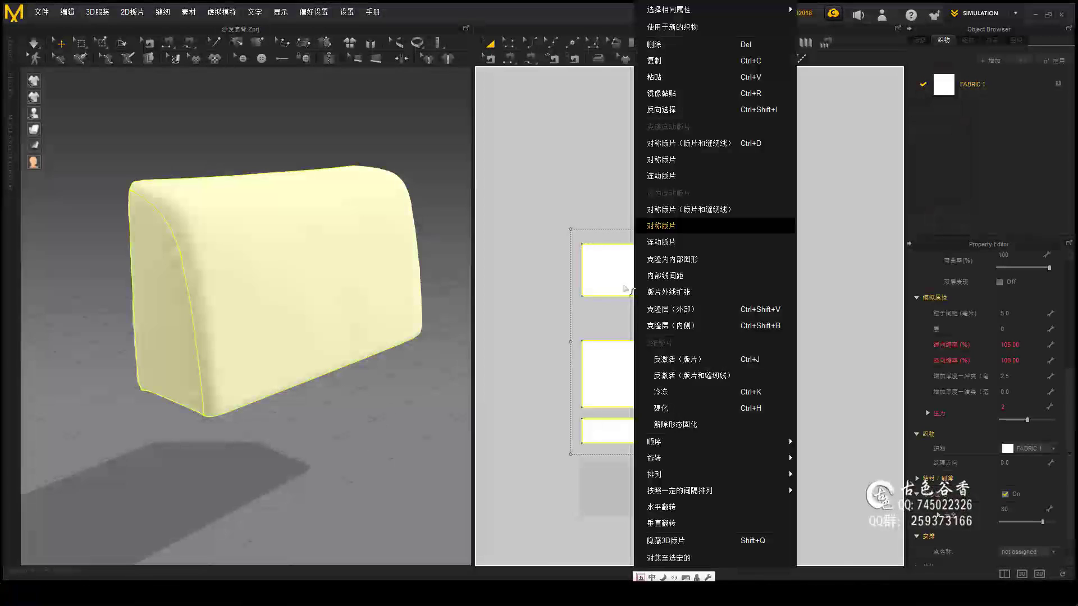
# Step: Select the small curved side panel and zoom in on its shape
pyautogui.click(718, 264)
pyautogui.scroll(3, 681, 305)
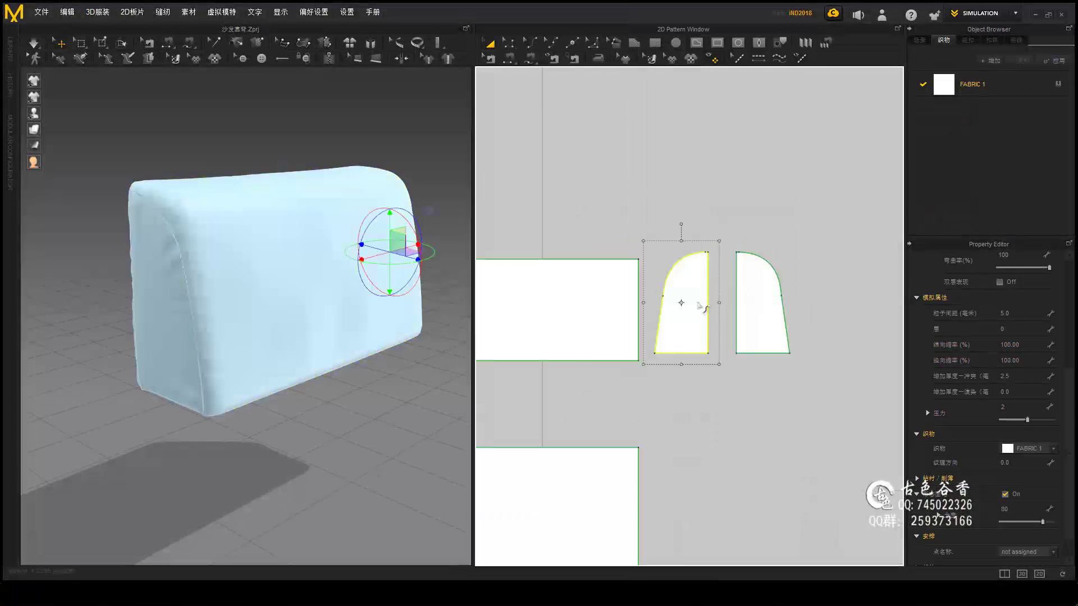
pyautogui.scroll(2, 705, 288)
pyautogui.scroll(2, 709, 181)
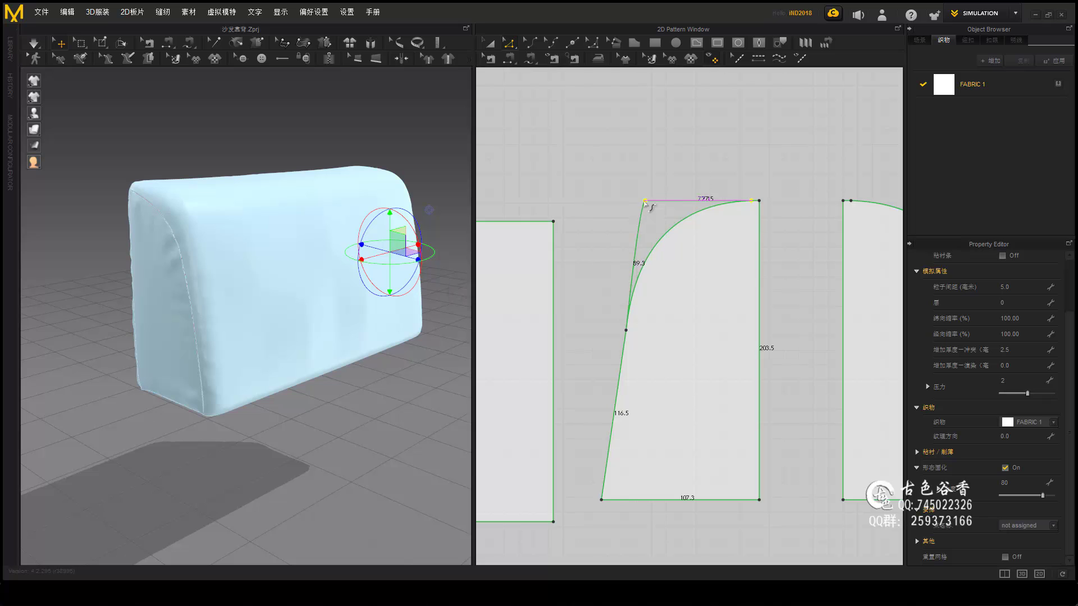
pyautogui.scroll(-2, 633, 344)
pyautogui.click(699, 257)
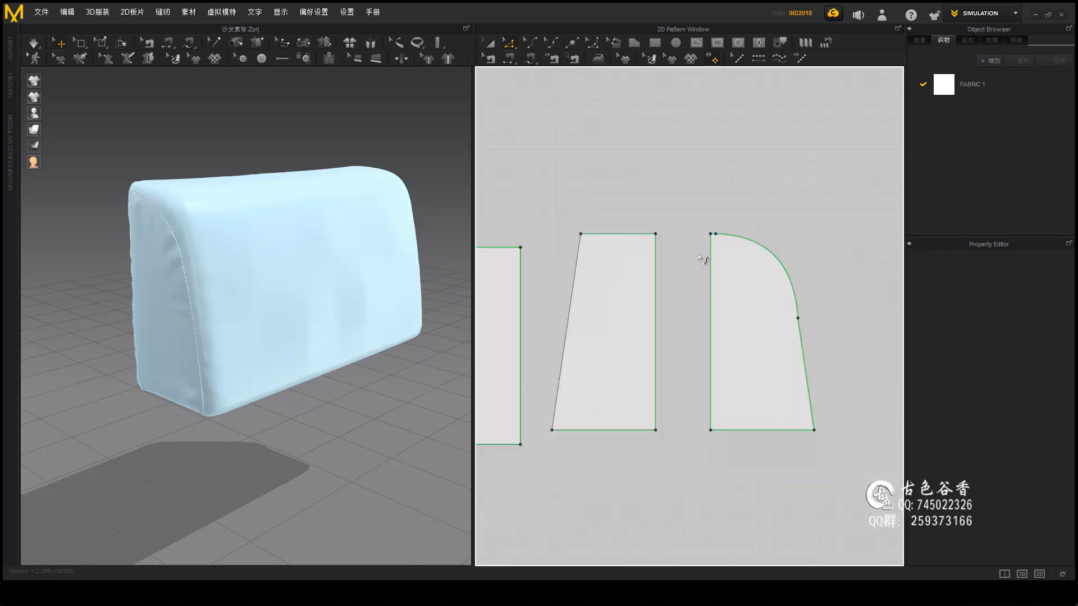
# Step: Pick a side-panel corner point, then select the large rectangle and its new internal line
pyautogui.click(785, 235)
pyautogui.scroll(-3, 646, 314)
pyautogui.click(594, 337)
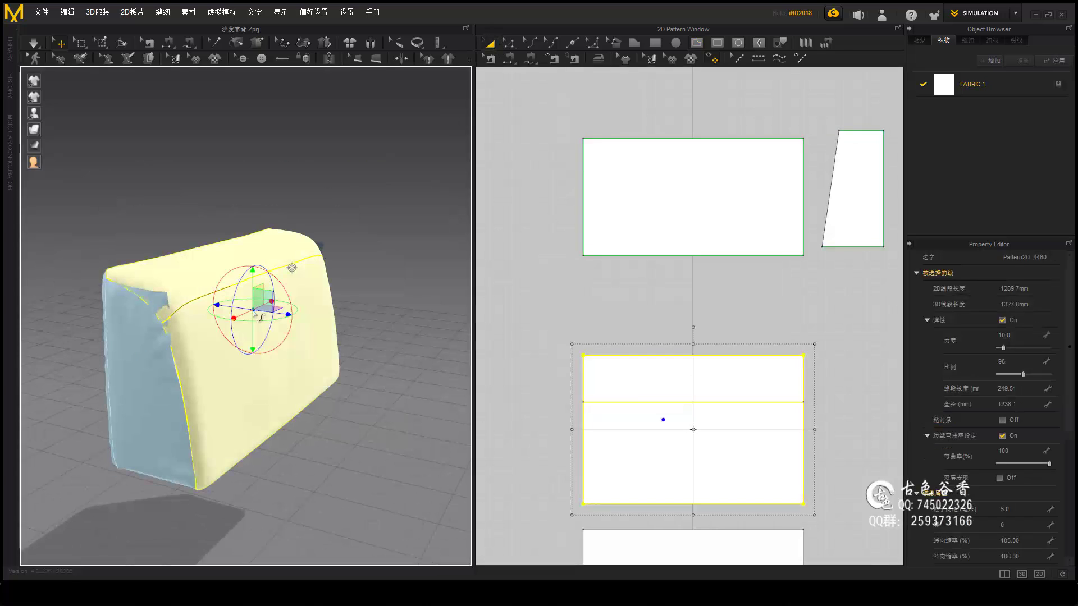
pyautogui.click(702, 400)
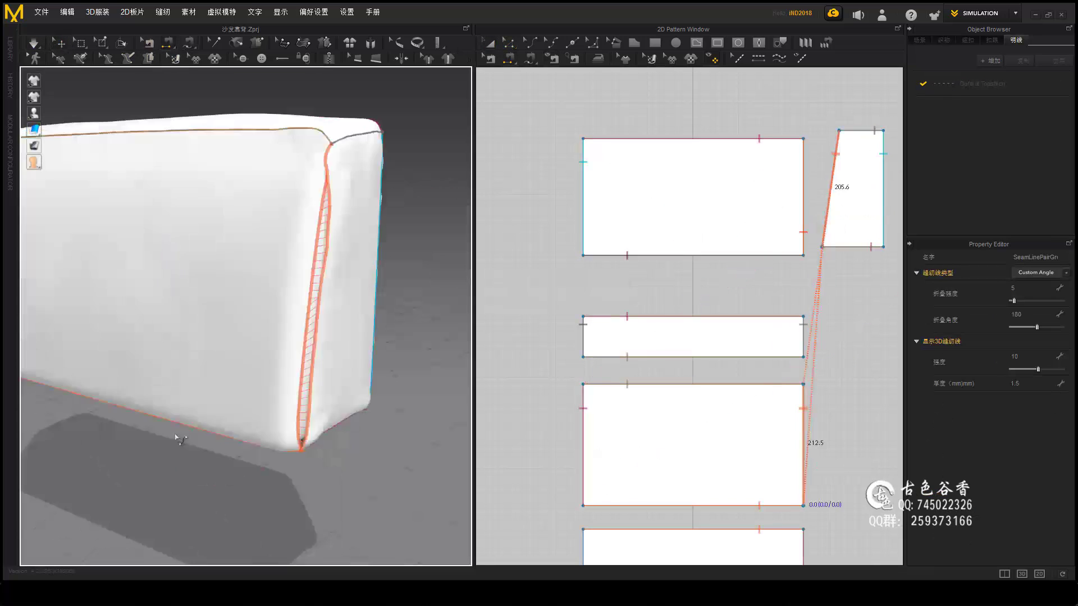
# Step: Sew the thin top strip to the large panel's top edge on the 3D cushion
pyautogui.click(225, 263)
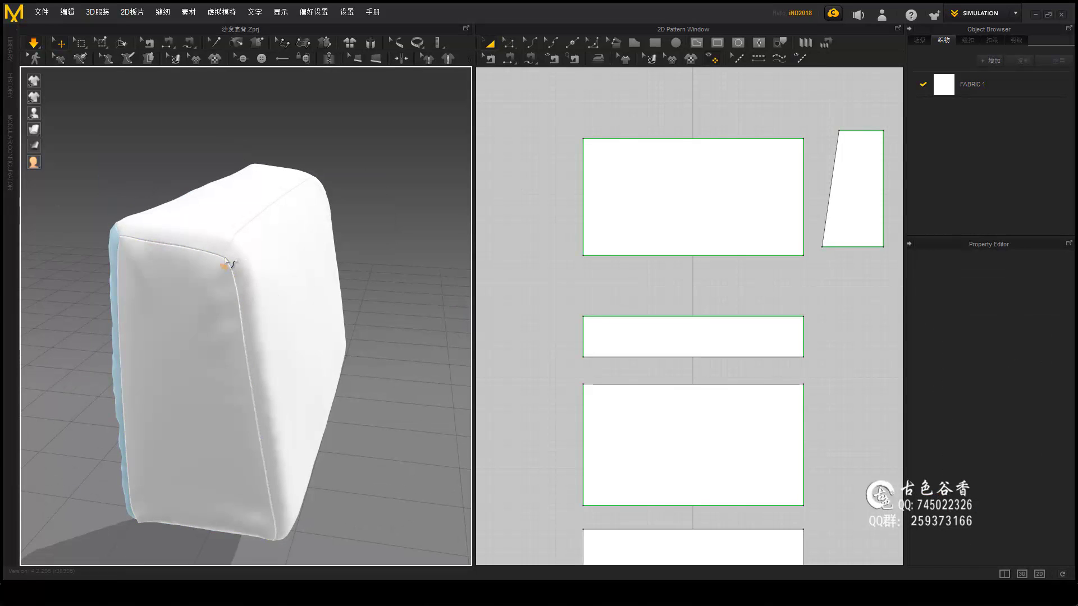
pyautogui.click(222, 324)
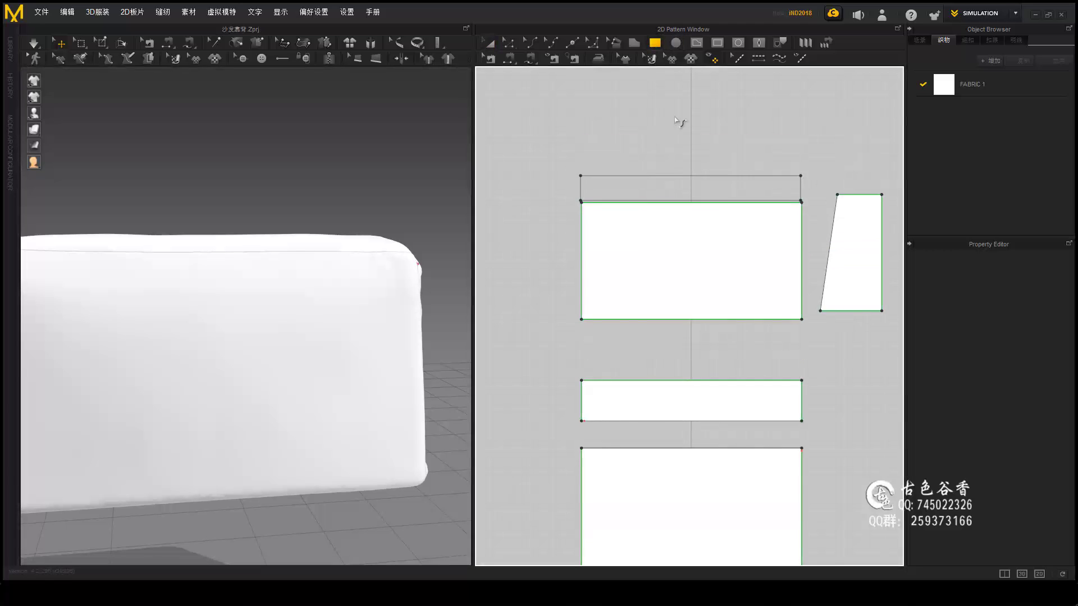
pyautogui.moveTo(246, 367); pyautogui.dragTo(211, 338, button='right')
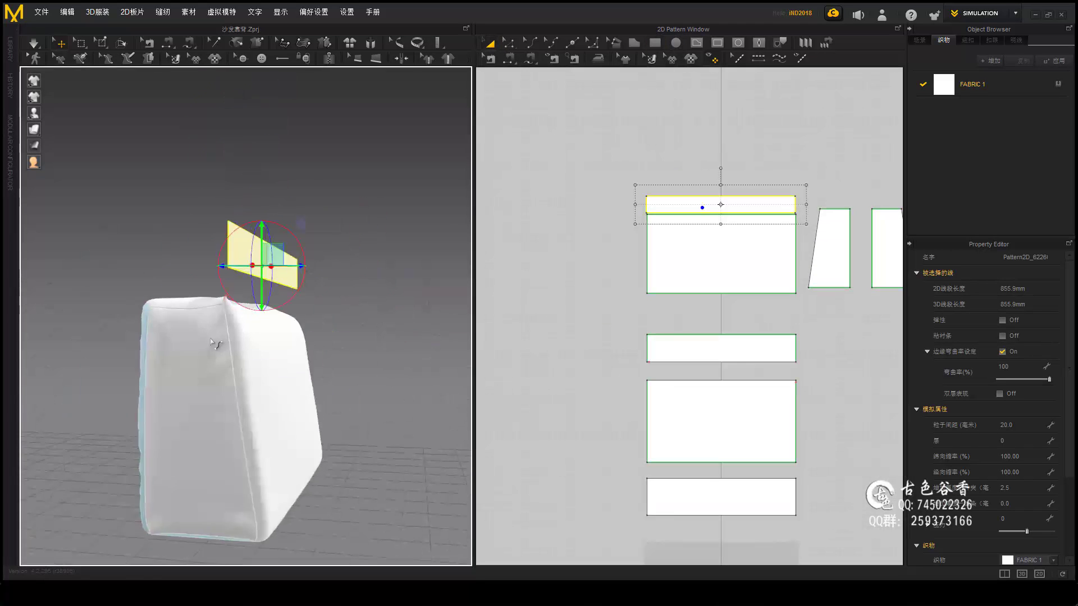
pyautogui.moveTo(279, 222)
pyautogui.mouseDown(button='right')
pyautogui.moveTo(260, 299)
pyautogui.moveTo(225, 271)
pyautogui.mouseUp(button='right')
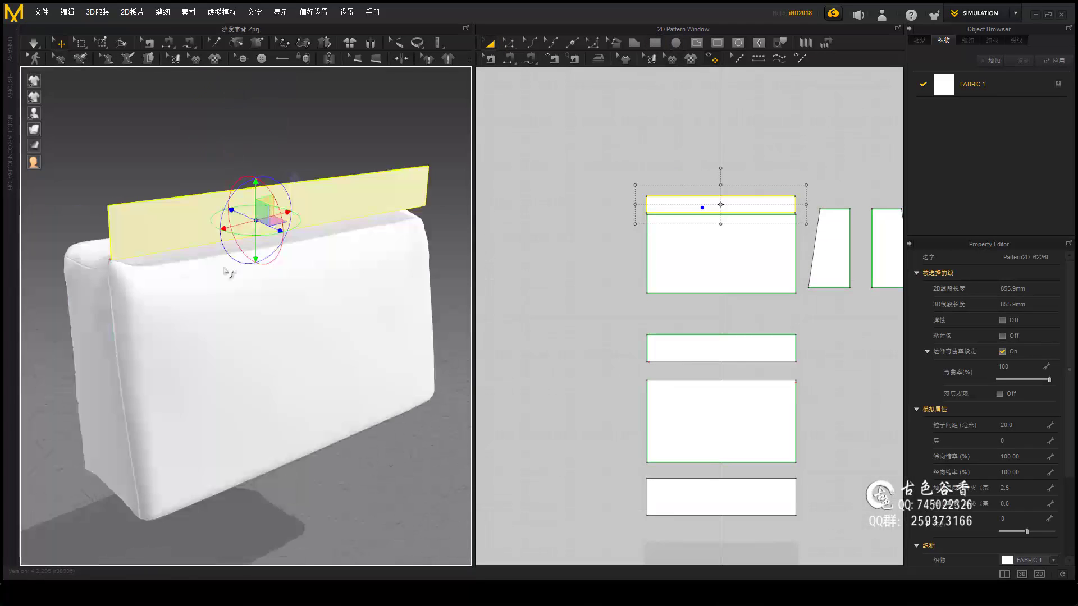
pyautogui.click(254, 275)
pyautogui.moveTo(281, 328); pyautogui.dragTo(269, 329, button='right')
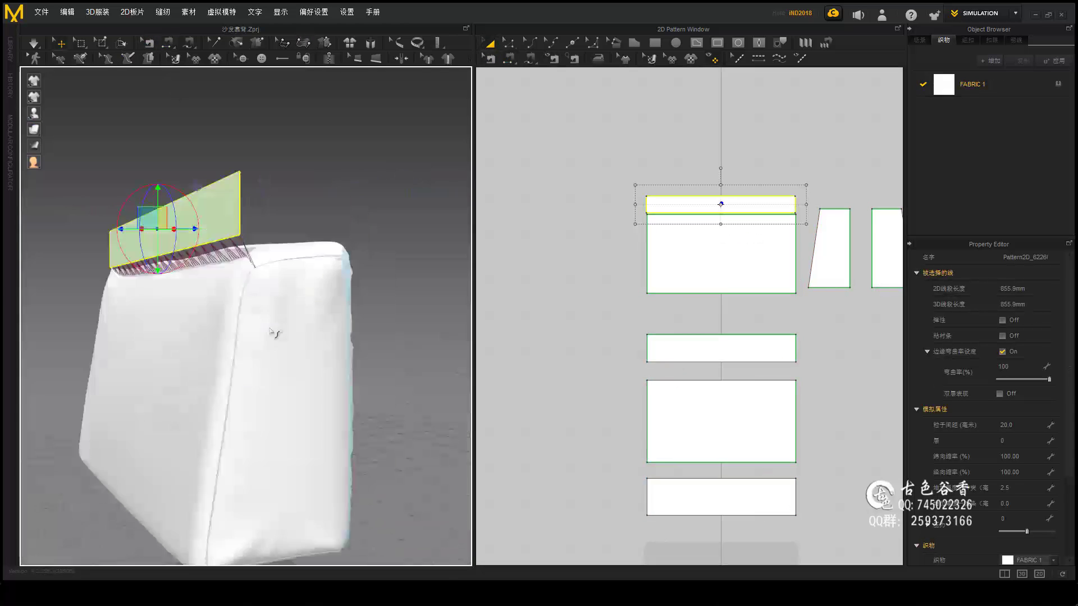
pyautogui.moveTo(159, 199); pyautogui.dragTo(358, 457, button='right')
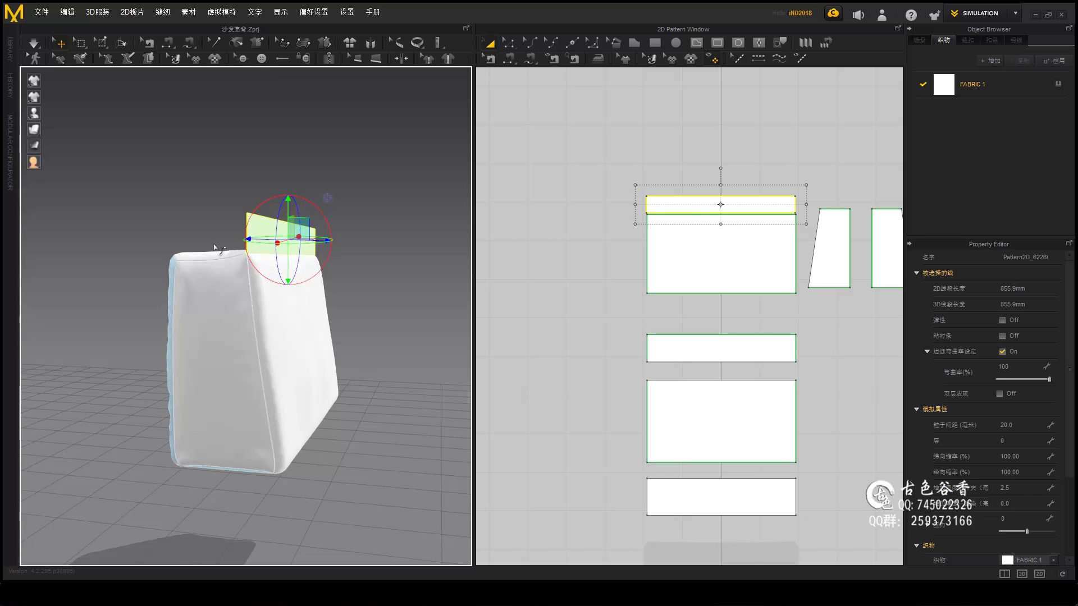
pyautogui.moveTo(385, 333)
pyautogui.mouseDown(button='right')
pyautogui.moveTo(354, 318)
pyautogui.moveTo(294, 329)
pyautogui.moveTo(414, 366)
pyautogui.mouseUp(button='right')
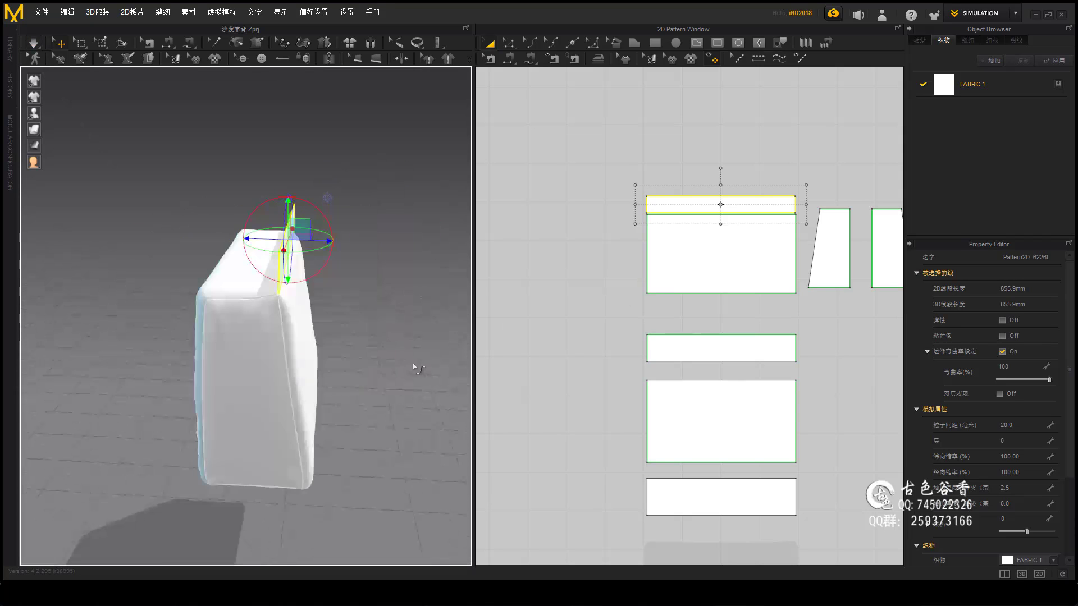
pyautogui.moveTo(608, 355); pyautogui.dragTo(803, 393)
pyautogui.write('1')
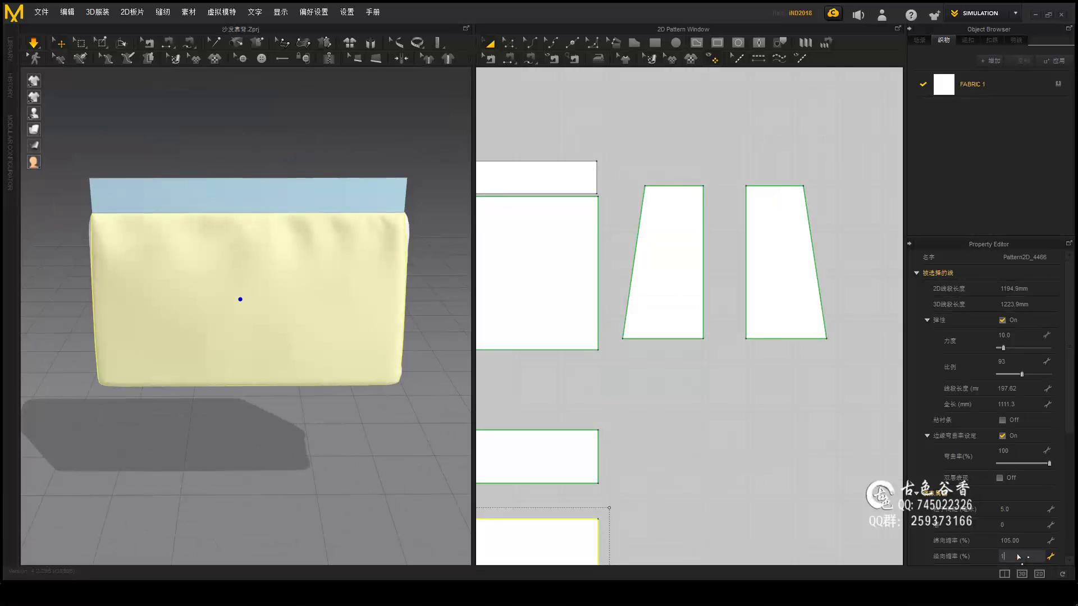
# Step: Confirm warp shrinkage 105, then orbit the cushion and select the large front panel
pyautogui.write('05')
pyautogui.press('Return')
pyautogui.moveTo(263, 320); pyautogui.dragTo(339, 336, button='right')
pyautogui.moveTo(214, 305)
pyautogui.mouseDown(button='right')
pyautogui.moveTo(303, 291)
pyautogui.moveTo(325, 337)
pyautogui.mouseUp(button='right')
pyautogui.click(341, 268)
pyautogui.click(312, 305)
pyautogui.click(230, 299)
pyautogui.moveTo(231, 299); pyautogui.dragTo(169, 180, button='right')
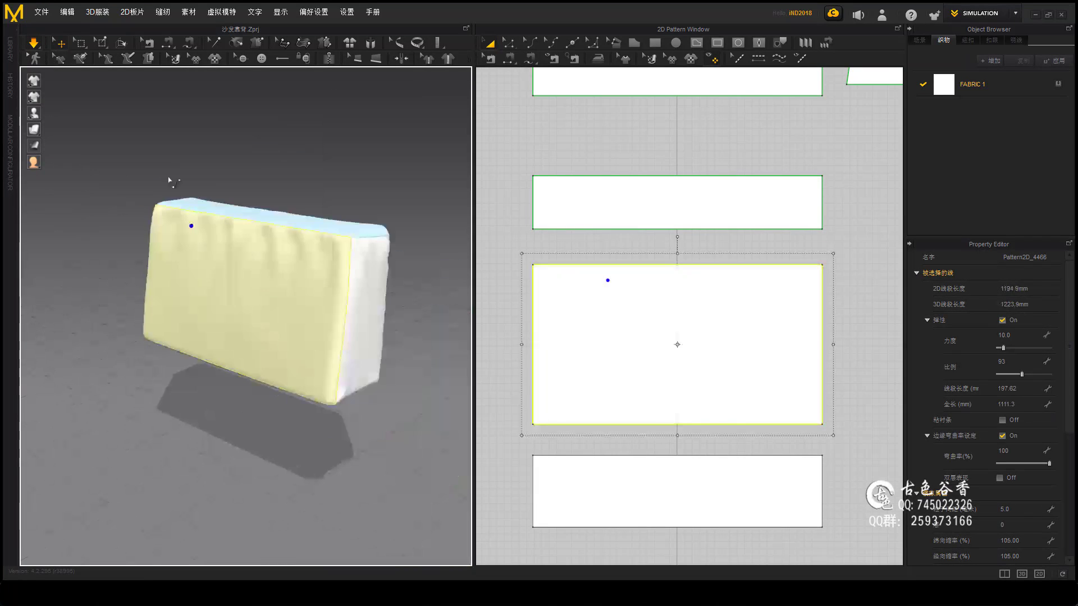
pyautogui.moveTo(236, 303); pyautogui.dragTo(310, 292, button='right')
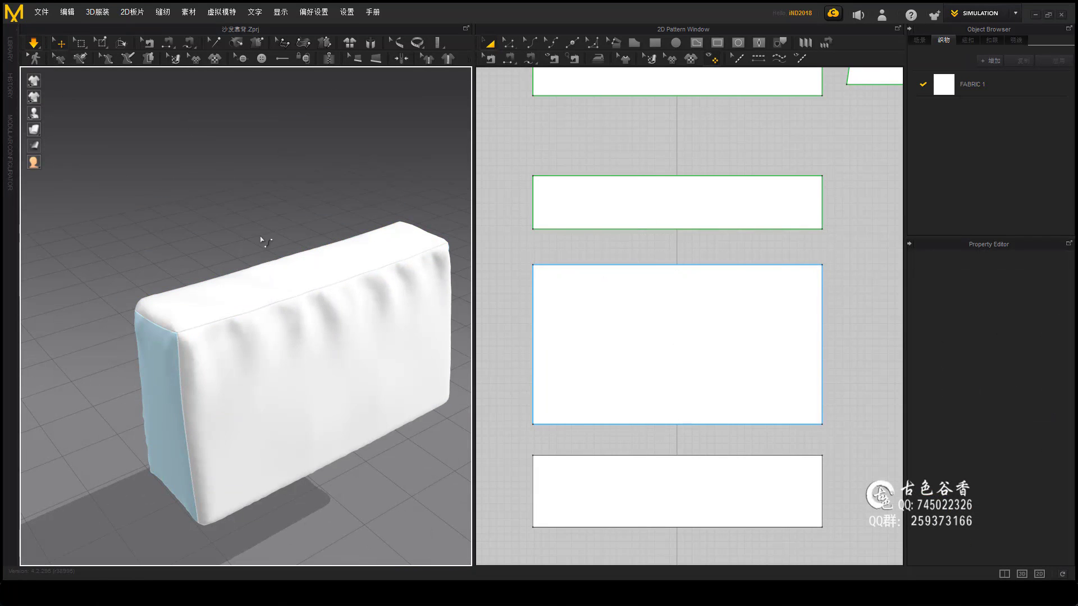
pyautogui.moveTo(261, 240); pyautogui.dragTo(309, 296, button='right')
# Step: Select the big front panel and enter 100 as its weft shrinkage
pyautogui.click(308, 296)
pyautogui.click(706, 410)
pyautogui.moveTo(706, 410); pyautogui.dragTo(687, 345, button='right')
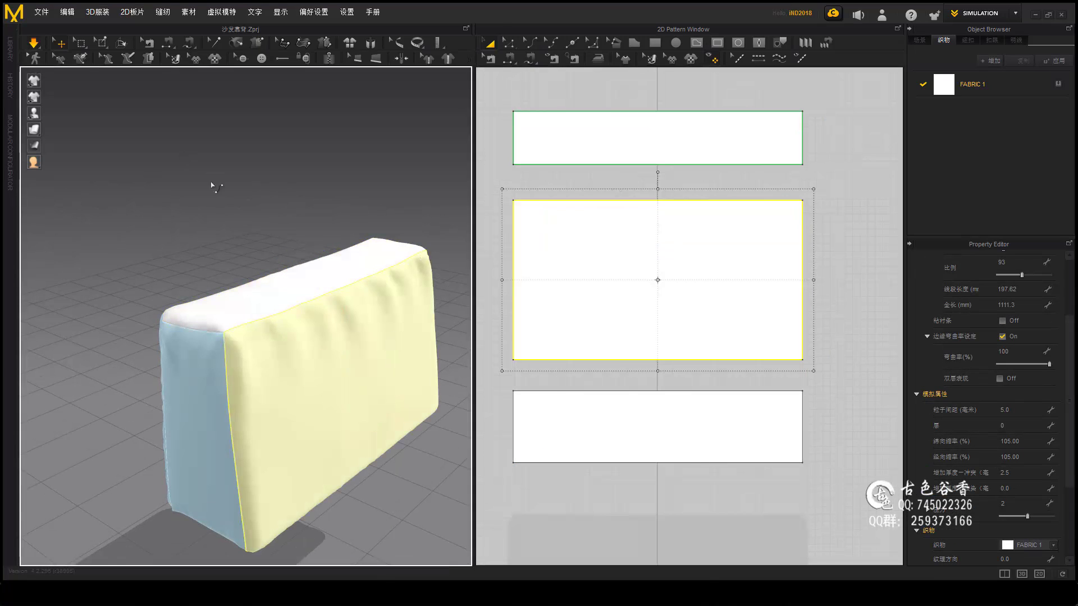
pyautogui.moveTo(212, 183); pyautogui.dragTo(178, 344, button='right')
pyautogui.doubleClick(1021, 441)
pyautogui.write('100')
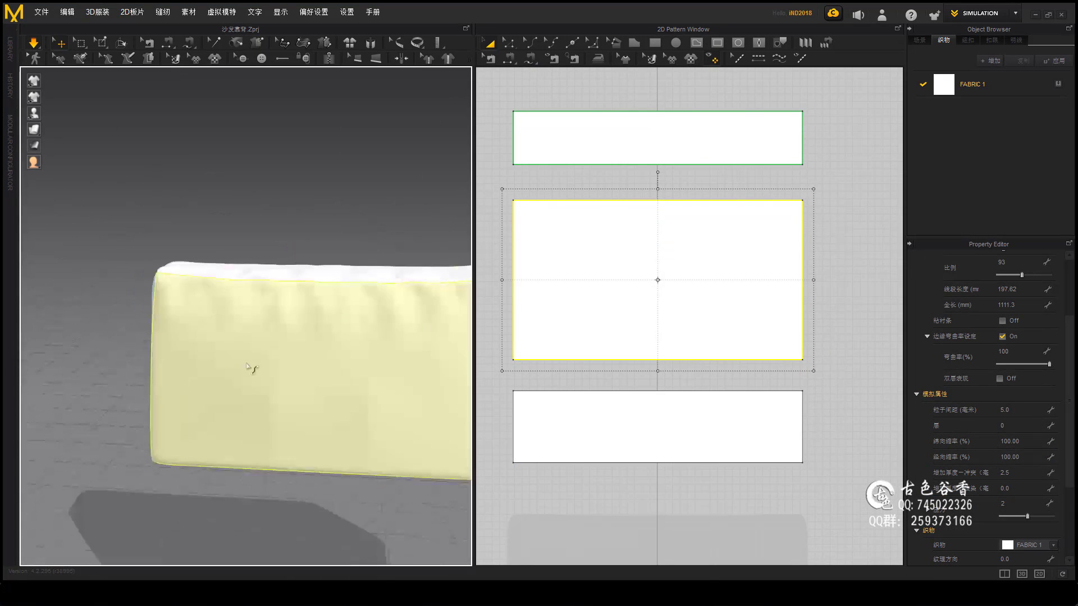
pyautogui.moveTo(248, 366); pyautogui.dragTo(258, 275, button='right')
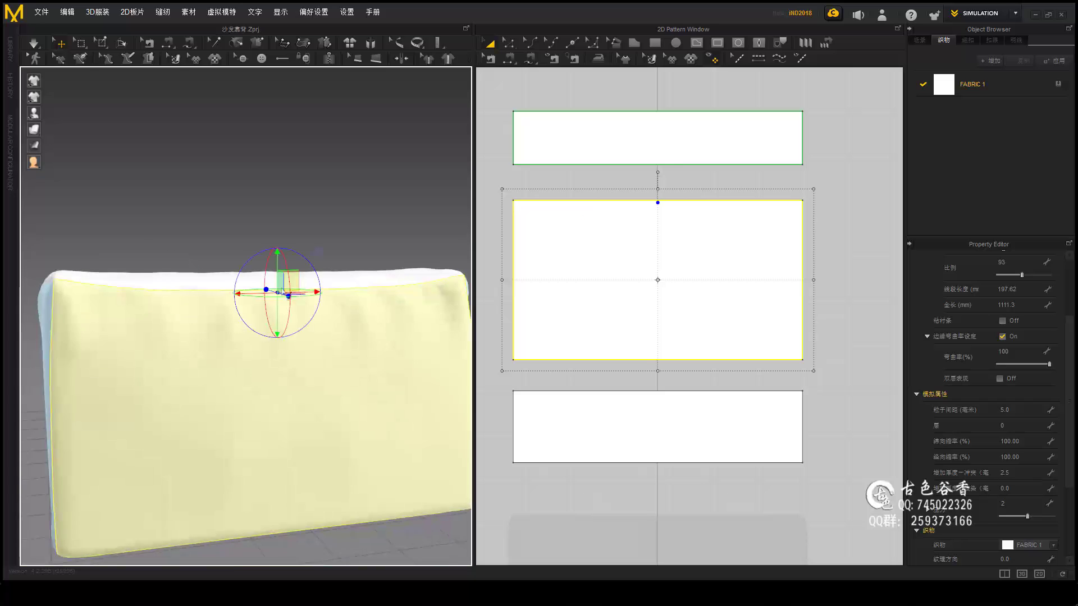
pyautogui.moveTo(219, 314); pyautogui.dragTo(232, 322, button='right')
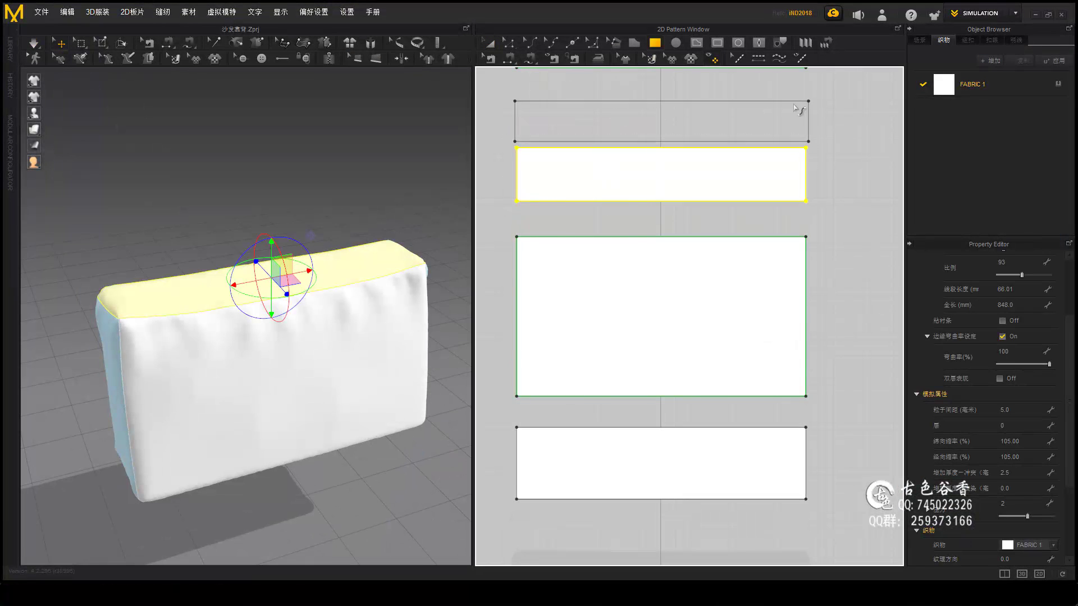
# Step: Sew the new upright flap to the cushion's top strip and run the simulation
pyautogui.scroll(-3, 298, 216)
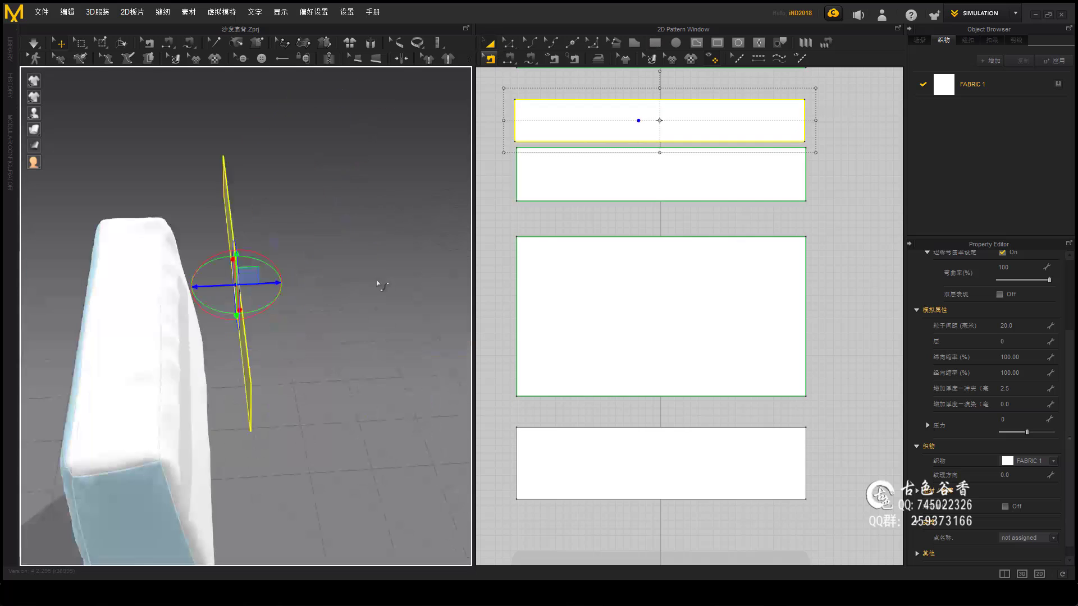
pyautogui.moveTo(298, 216)
pyautogui.mouseDown(button='right')
pyautogui.moveTo(420, 270)
pyautogui.moveTo(225, 207)
pyautogui.mouseUp(button='right')
pyautogui.press('b')
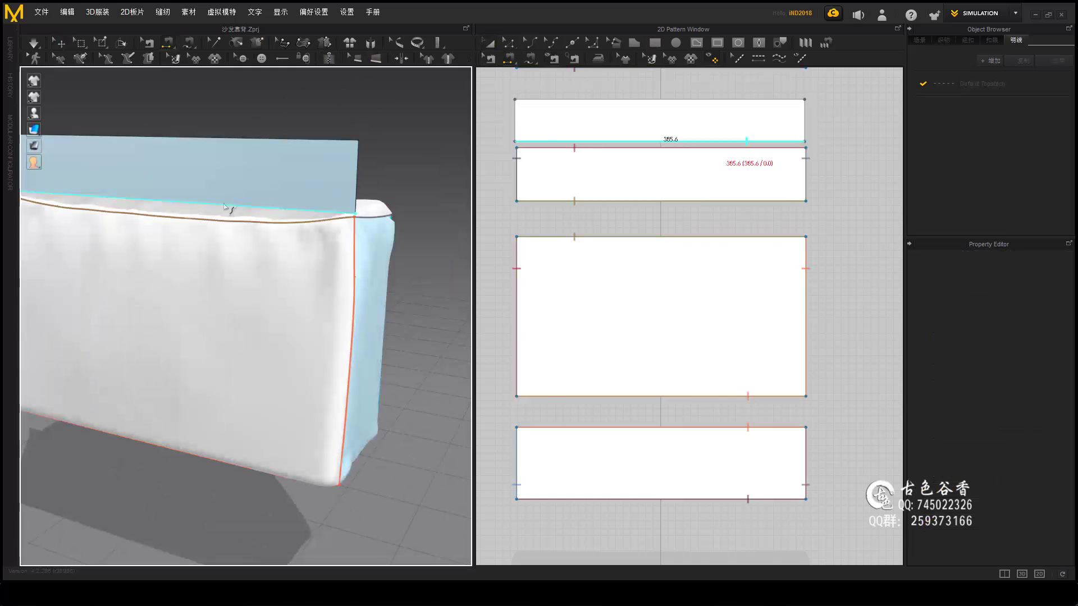
pyautogui.press('space')
pyautogui.moveTo(213, 118); pyautogui.dragTo(343, 440, button='right')
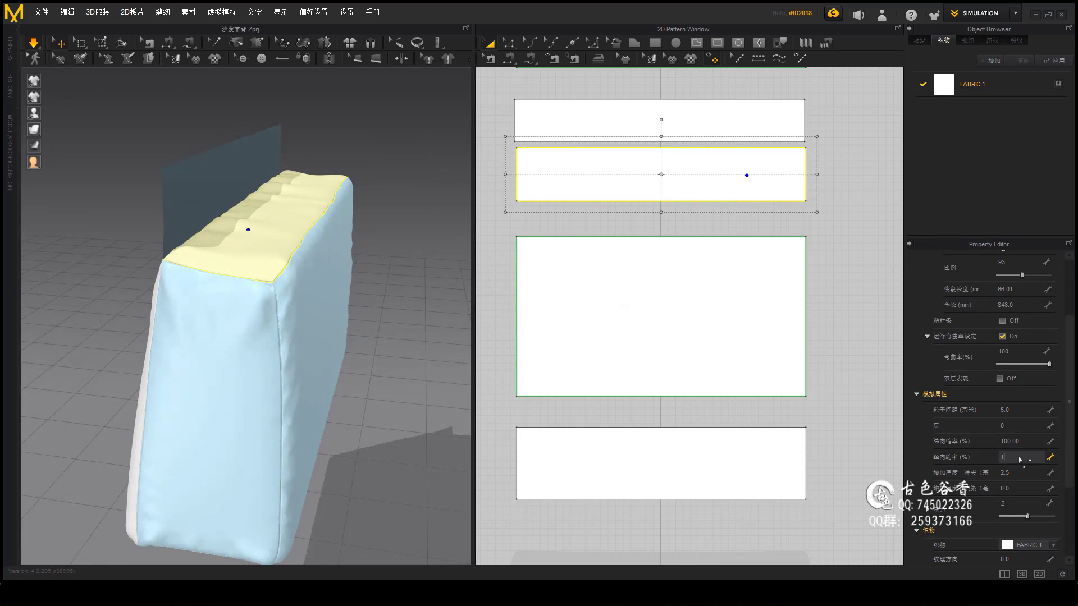
# Step: Set the shrinkage to 100 and select the large front panel
pyautogui.write('00')
pyautogui.press('Return')
pyautogui.moveTo(270, 367); pyautogui.dragTo(336, 313, button='right')
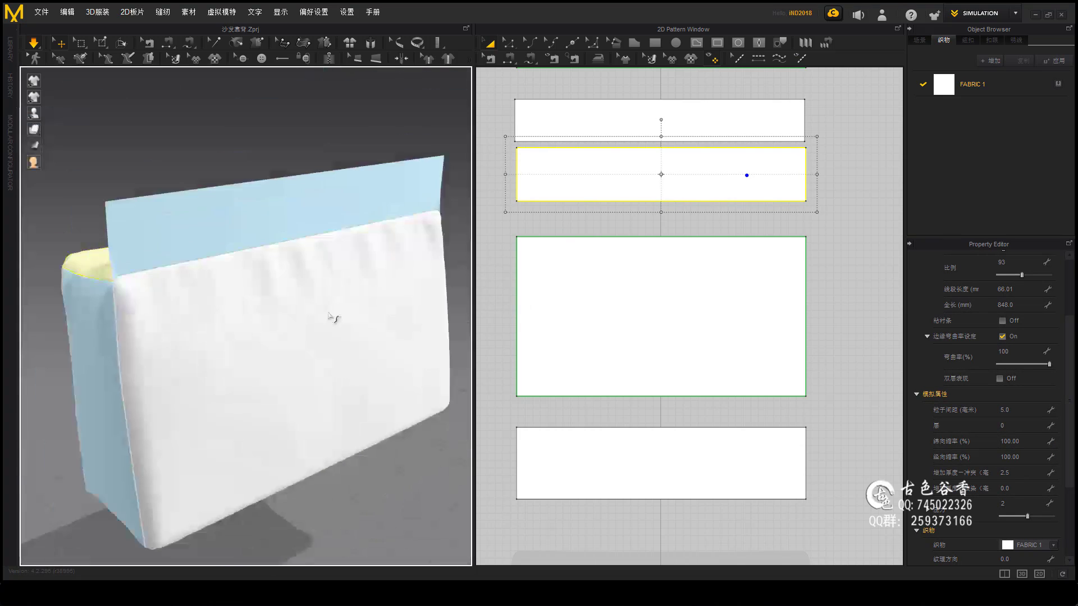
pyautogui.click(284, 423)
pyautogui.scroll(5, 152, 374)
pyautogui.scroll(-5, 151, 375)
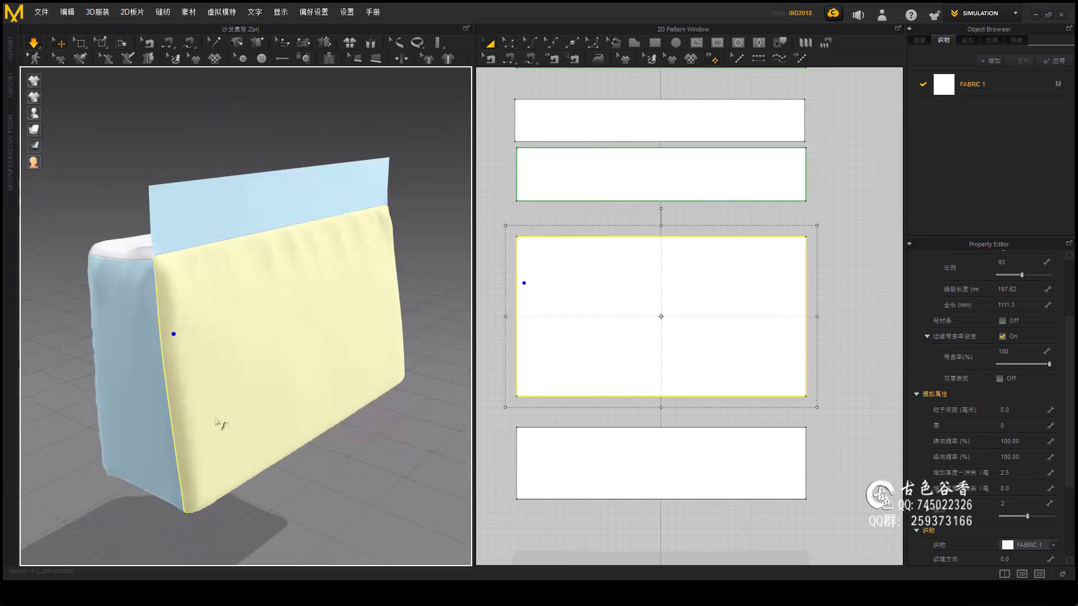
pyautogui.write('110')
# Step: Commit the front panel's 90% warp shrinkage and pick its weft shrinkage value
pyautogui.press('Return')
pyautogui.moveTo(140, 393)
pyautogui.mouseDown(button='right')
pyautogui.moveTo(221, 409)
pyautogui.moveTo(522, 413)
pyautogui.mouseUp(button='right')
pyautogui.moveTo(257, 327); pyautogui.dragTo(393, 337, button='right')
pyautogui.click(1019, 457)
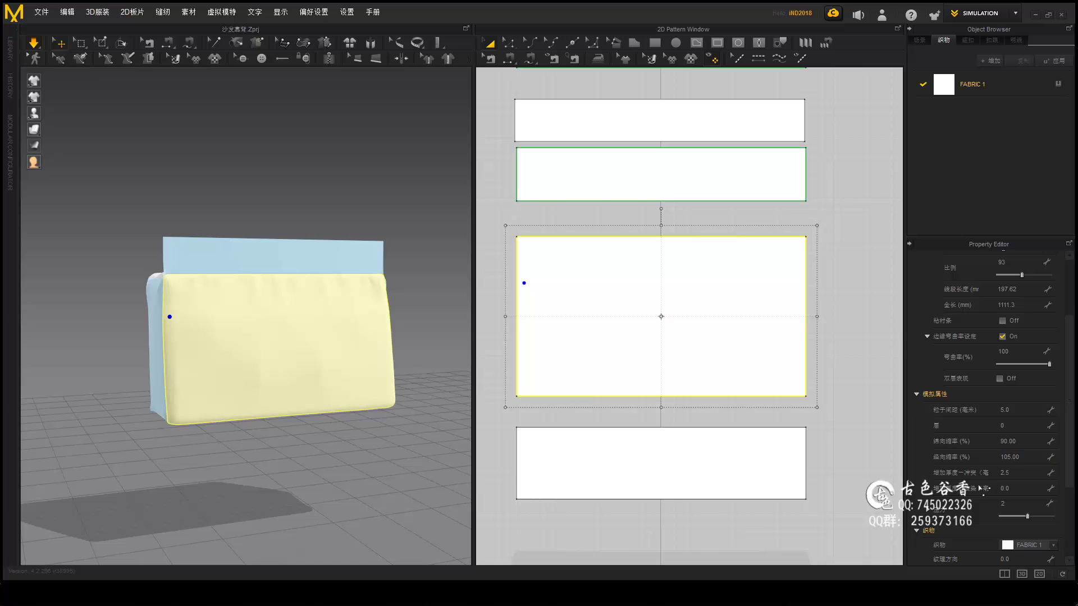
pyautogui.moveTo(313, 387)
pyautogui.mouseDown(button='right')
pyautogui.moveTo(356, 373)
pyautogui.moveTo(281, 236)
pyautogui.moveTo(313, 289)
pyautogui.mouseUp(button='right')
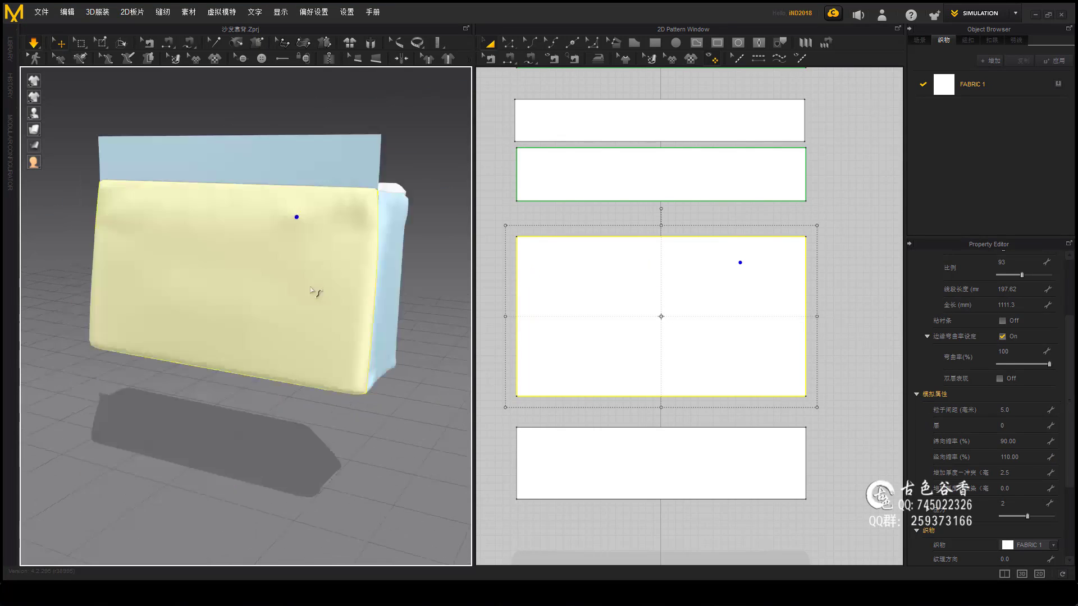
pyautogui.scroll(3, 304, 343)
pyautogui.scroll(-3, 303, 343)
pyautogui.moveTo(288, 329)
pyautogui.mouseDown(button='right')
pyautogui.moveTo(306, 342)
pyautogui.moveTo(331, 306)
pyautogui.mouseUp(button='right')
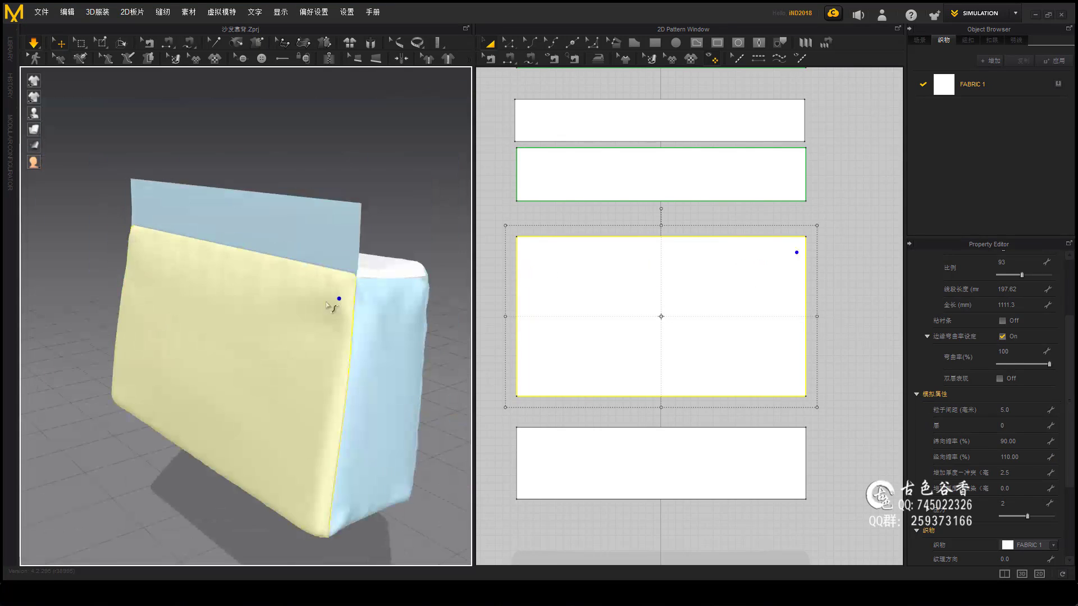
pyautogui.scroll(3, 999, 508)
pyautogui.moveTo(198, 404); pyautogui.dragTo(258, 400, button='right')
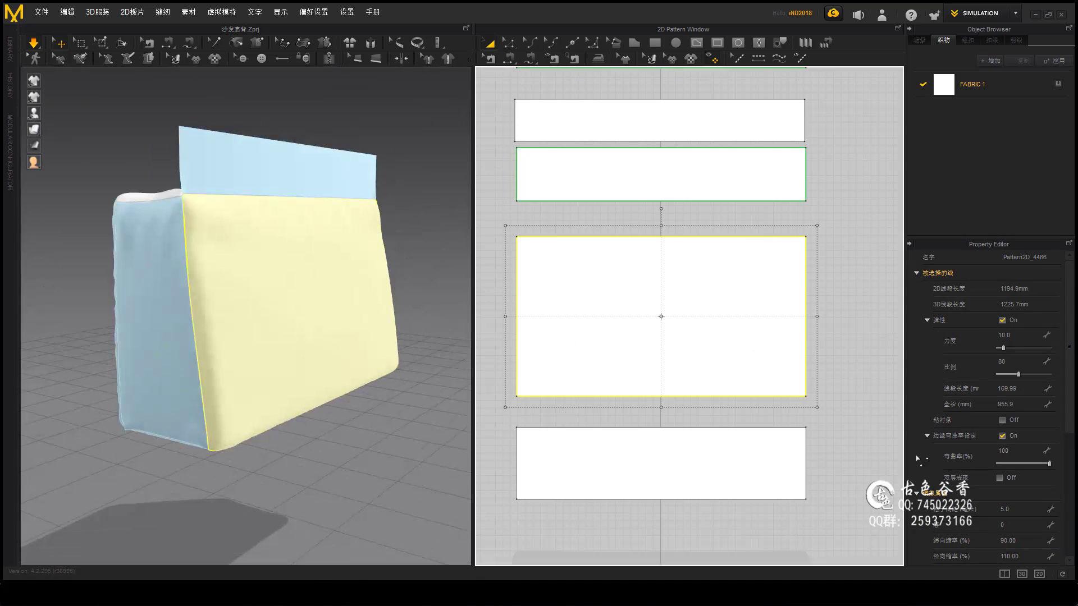
pyautogui.write('120')
# Step: Apply 110% weft shrinkage, tug the front cloth to settle, and reselect the panels
pyautogui.press('Return')
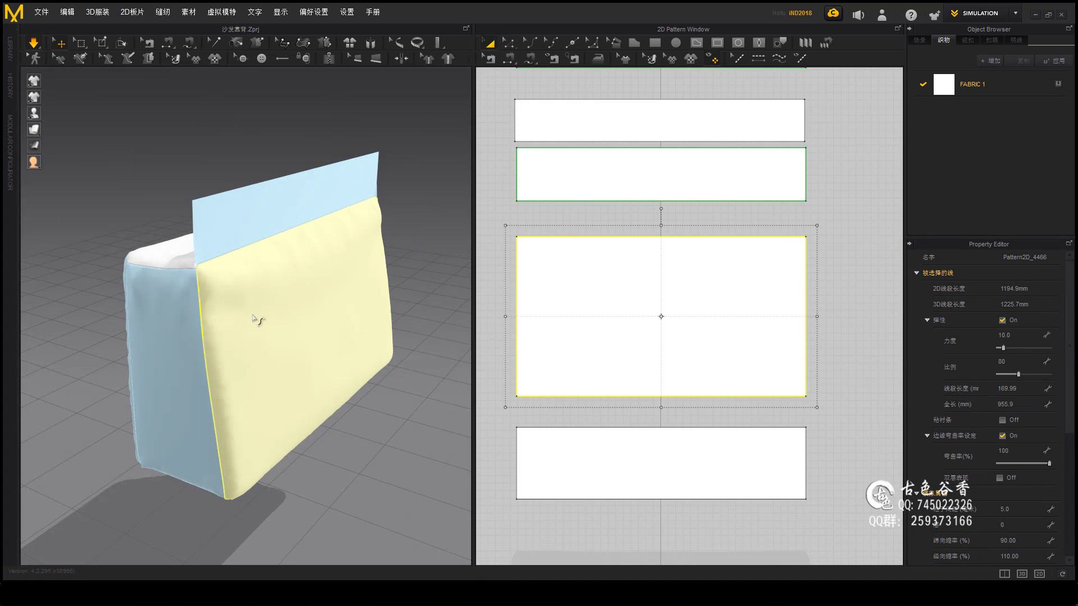
pyautogui.moveTo(253, 318); pyautogui.dragTo(367, 248, button='right')
pyautogui.moveTo(393, 337); pyautogui.dragTo(308, 377, button='right')
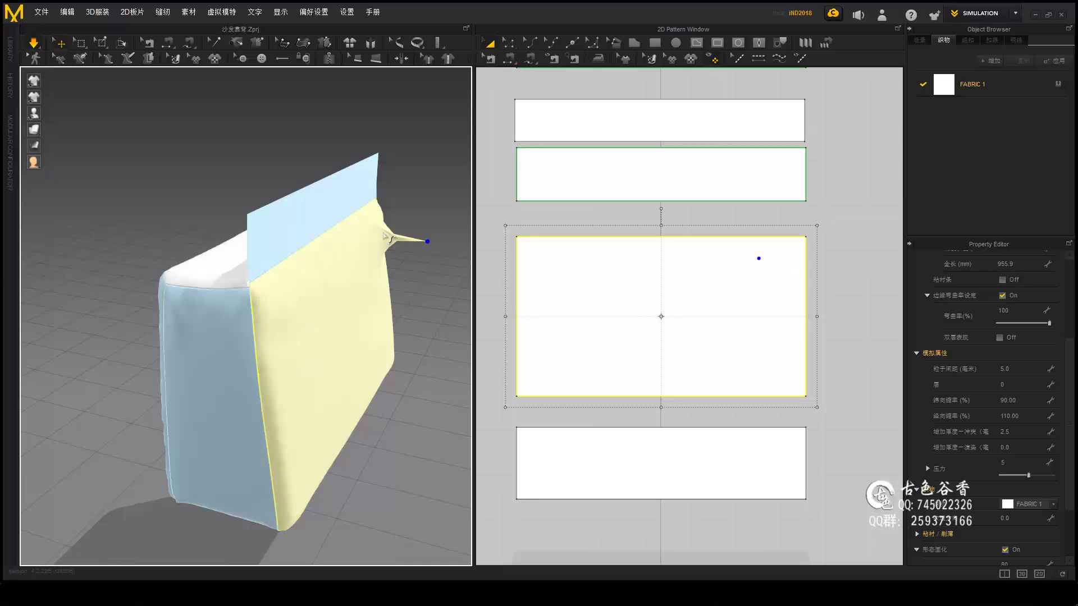
pyautogui.moveTo(414, 235)
pyautogui.mouseDown(button='right')
pyautogui.moveTo(273, 326)
pyautogui.moveTo(449, 491)
pyautogui.mouseUp(button='right')
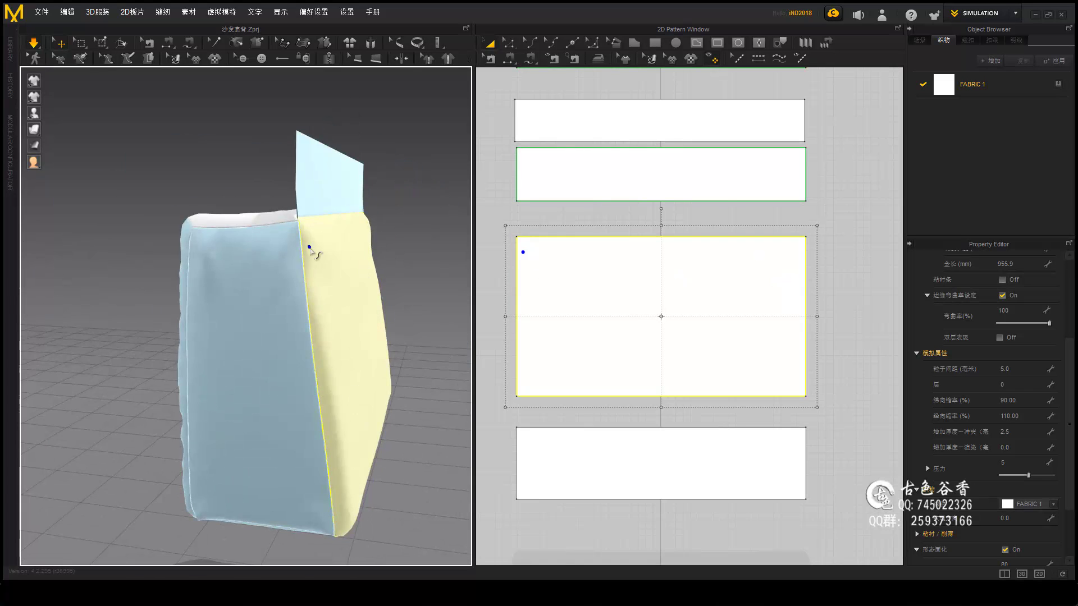
pyautogui.moveTo(227, 253); pyautogui.dragTo(325, 397, button='right')
pyautogui.click(252, 313)
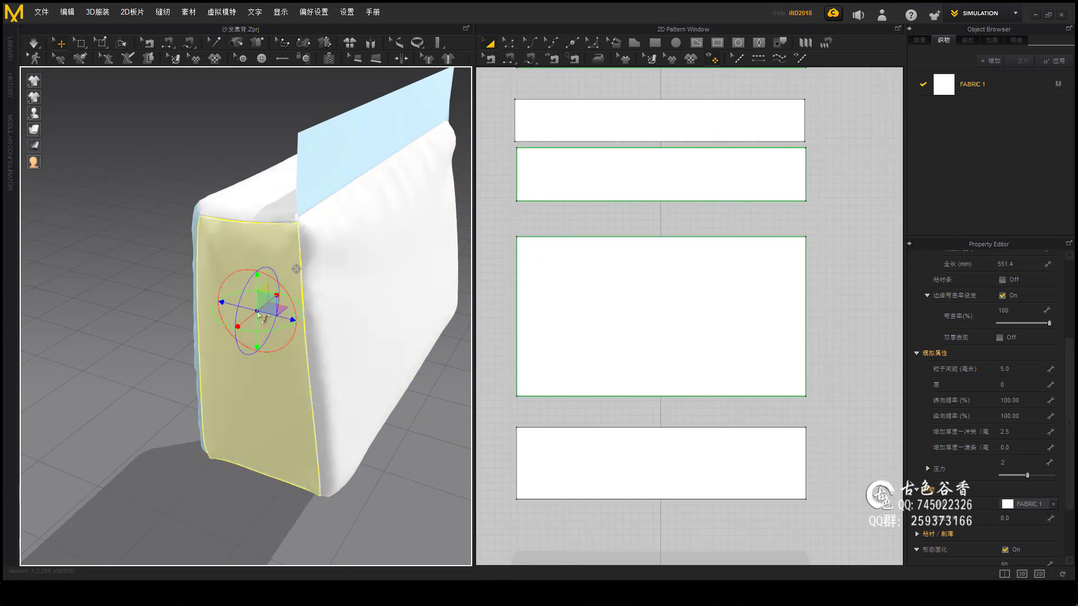
pyautogui.moveTo(252, 313); pyautogui.dragTo(348, 343, button='right')
pyautogui.moveTo(157, 462)
pyautogui.mouseDown(button='right')
pyautogui.moveTo(356, 320)
pyautogui.moveTo(212, 329)
pyautogui.moveTo(427, 378)
pyautogui.moveTo(289, 295)
pyautogui.mouseUp(button='right')
pyautogui.click(212, 330)
pyautogui.click(301, 282)
pyautogui.scroll(-3, 858, 278)
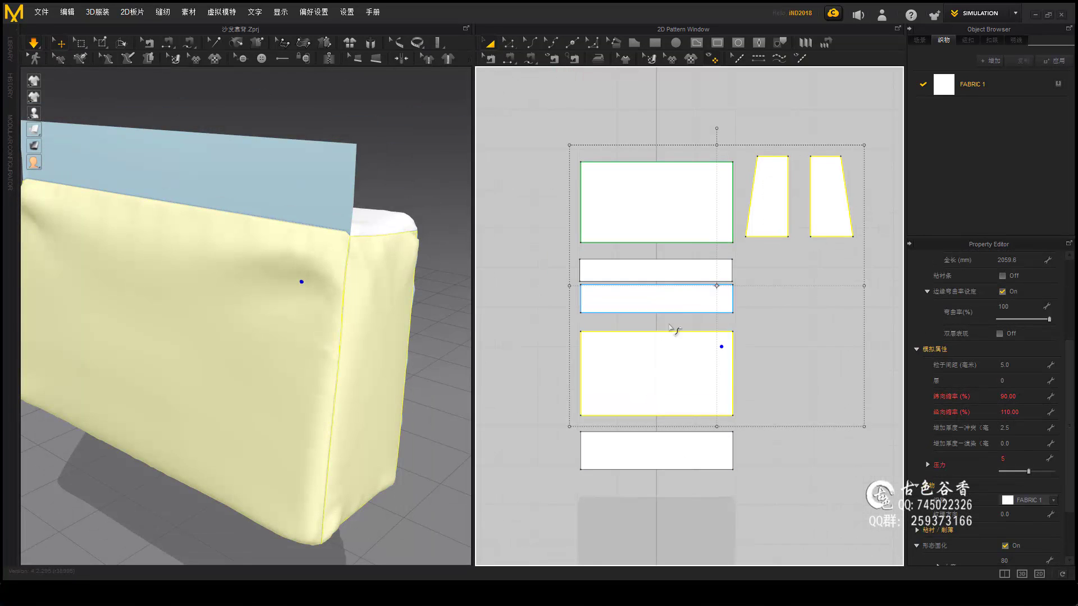
# Step: Orbit the cushion and select the trapezoid side panels
pyautogui.moveTo(280, 444)
pyautogui.mouseDown(button='right')
pyautogui.moveTo(361, 380)
pyautogui.moveTo(449, 336)
pyautogui.mouseUp(button='right')
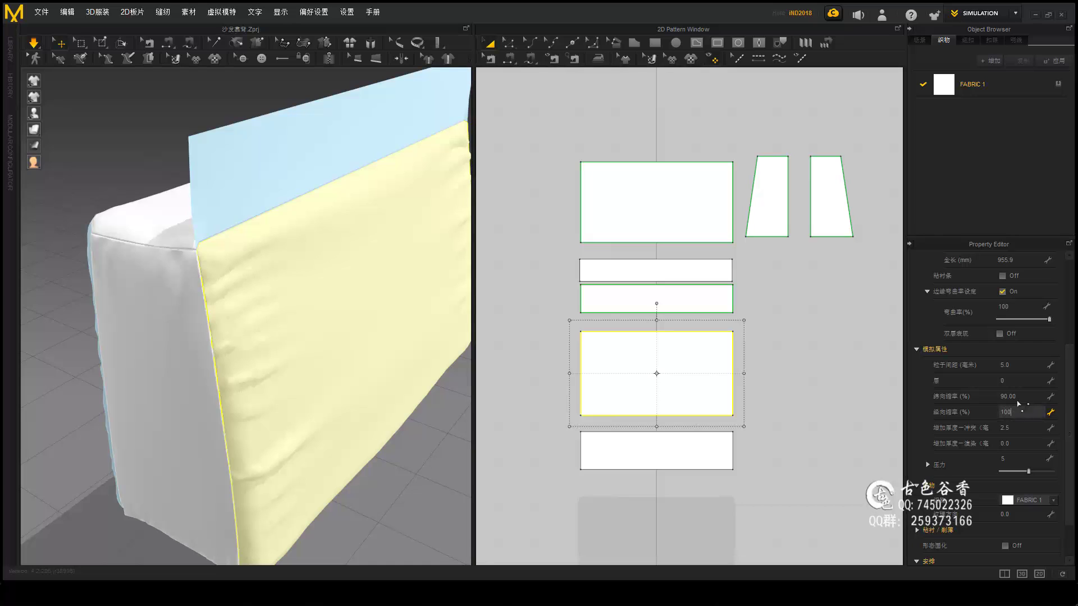
pyautogui.moveTo(302, 416); pyautogui.dragTo(292, 334, button='right')
pyautogui.click(287, 330)
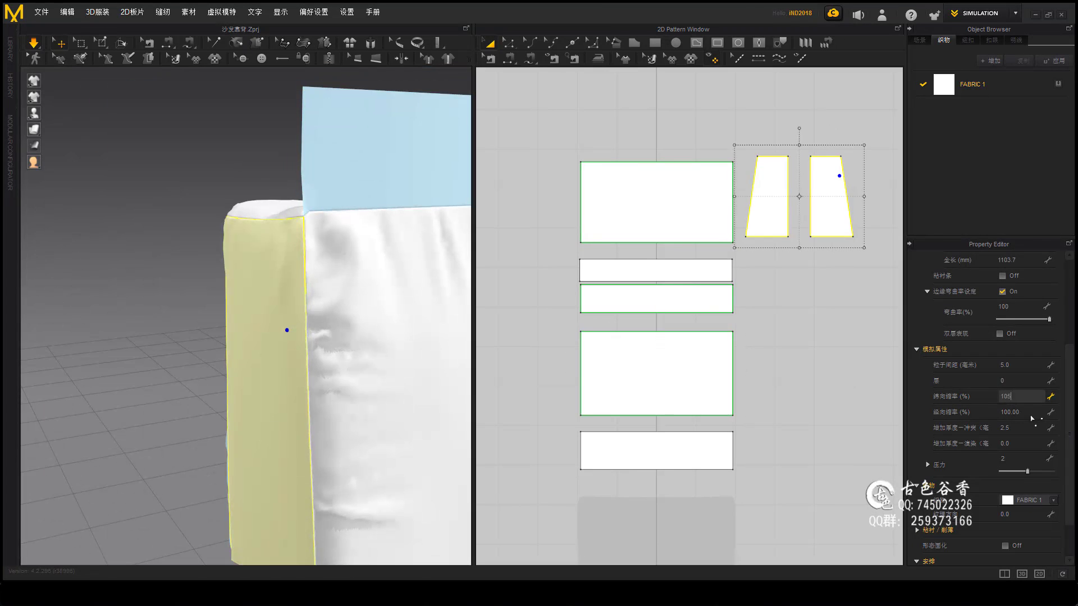
pyautogui.click(655, 363)
pyautogui.moveTo(460, 337); pyautogui.dragTo(330, 282, button='right')
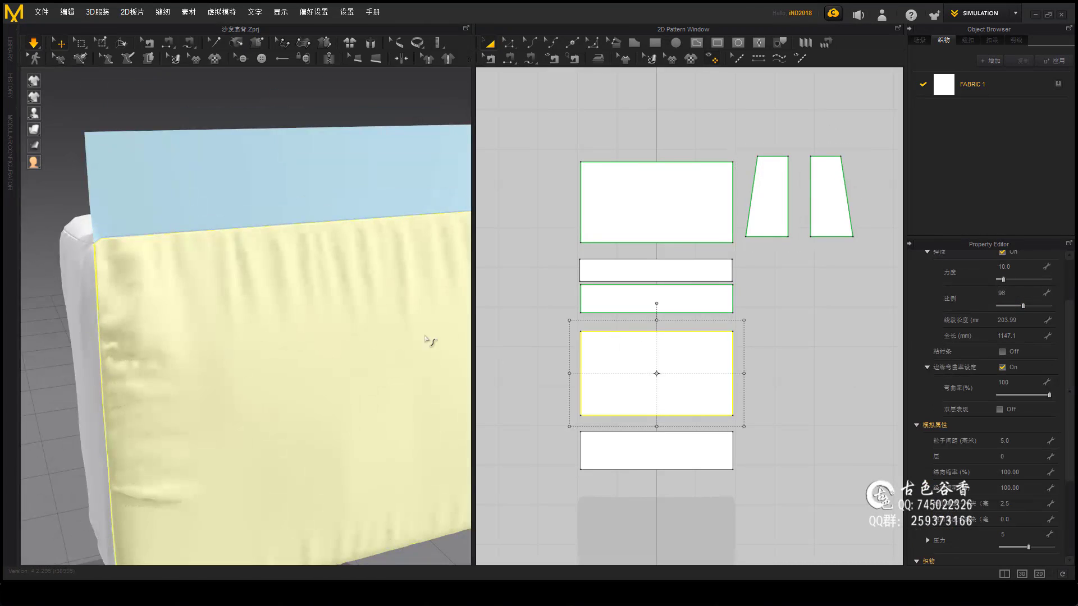
pyautogui.moveTo(425, 340); pyautogui.dragTo(222, 344, button='right')
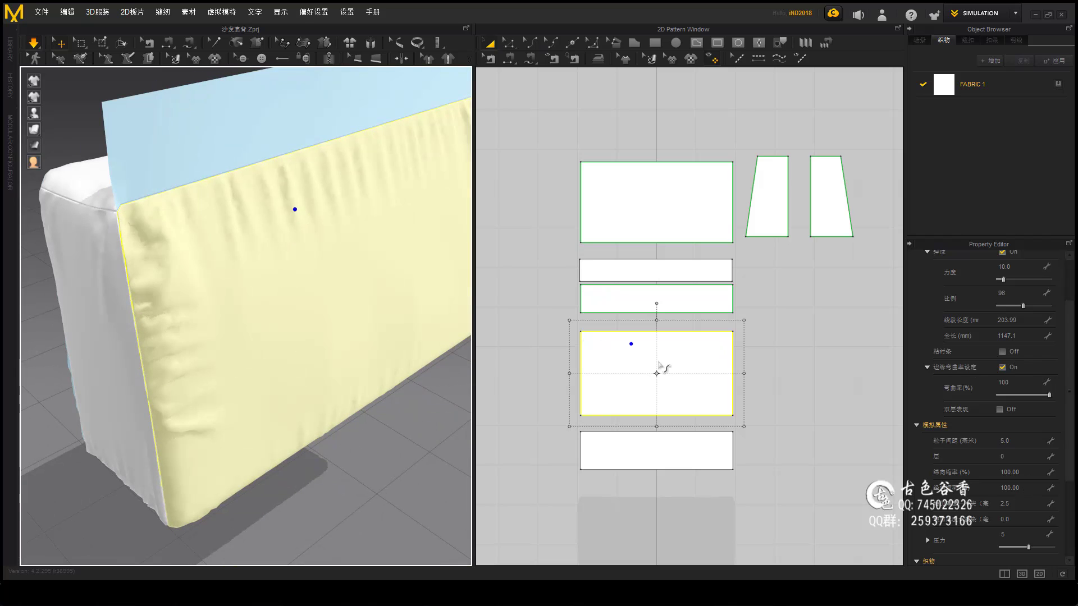
pyautogui.moveTo(288, 298); pyautogui.dragTo(173, 332, button='right')
pyautogui.click(173, 331)
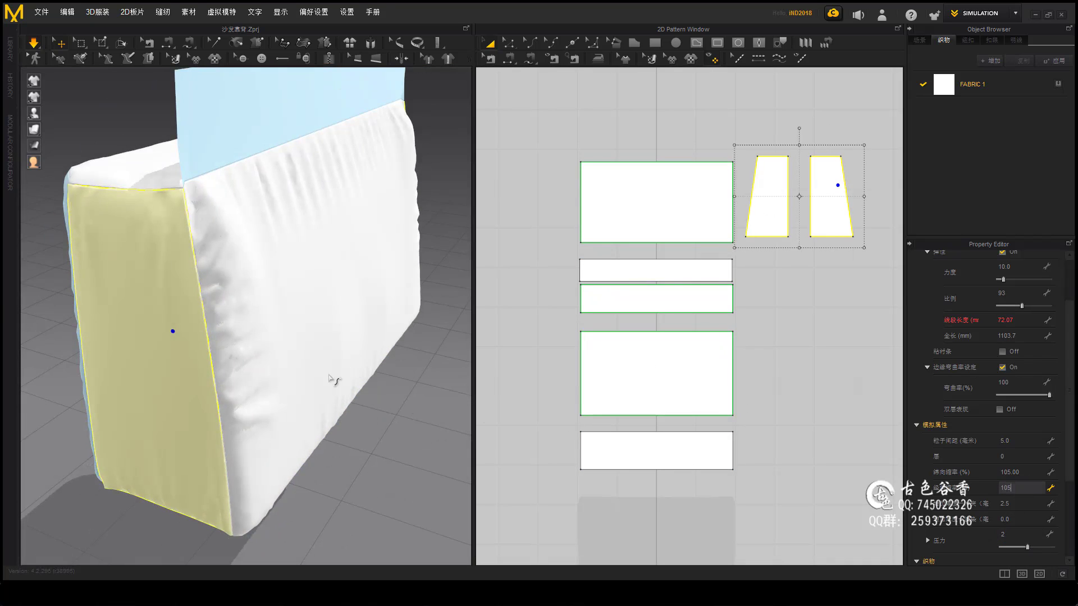
pyautogui.moveTo(329, 377); pyautogui.dragTo(266, 370, button='right')
# Step: Set the side panels' shrinkage to 110, then correct it to 106
pyautogui.write('110')
pyautogui.press('Return')
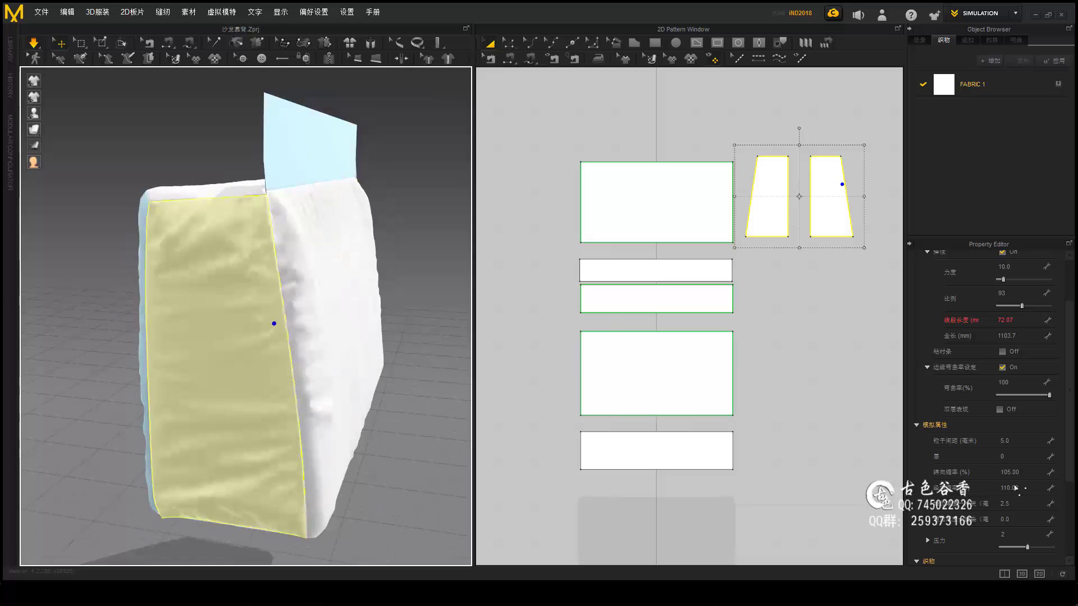
pyautogui.moveTo(392, 468)
pyautogui.mouseDown(button='right')
pyautogui.moveTo(263, 398)
pyautogui.moveTo(293, 352)
pyautogui.mouseUp(button='right')
pyautogui.press('BackSpace')
pyautogui.write('6')
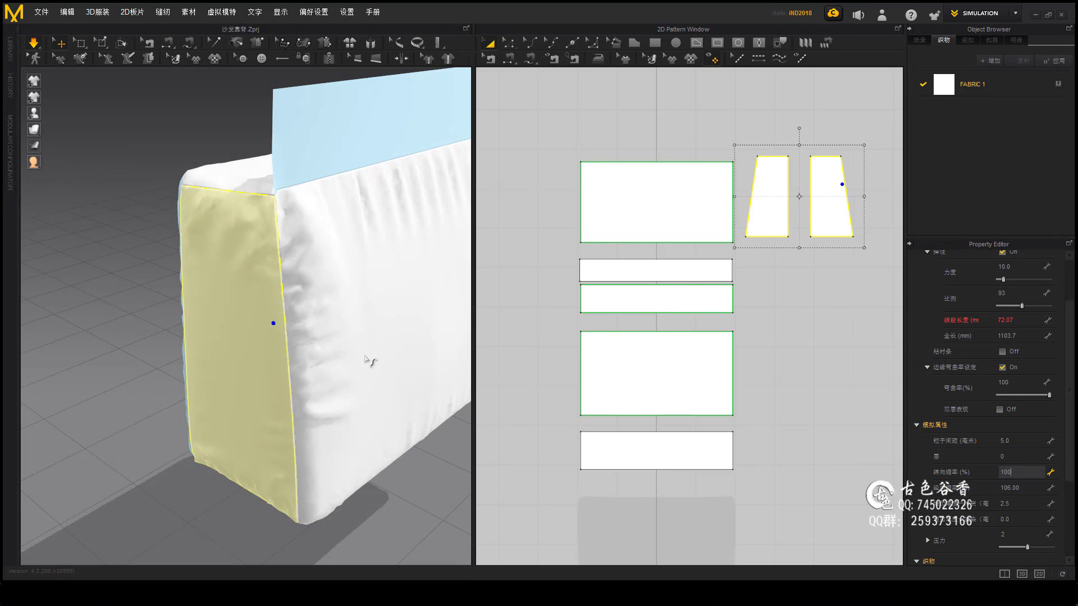
pyautogui.moveTo(327, 297); pyautogui.dragTo(327, 247, button='right')
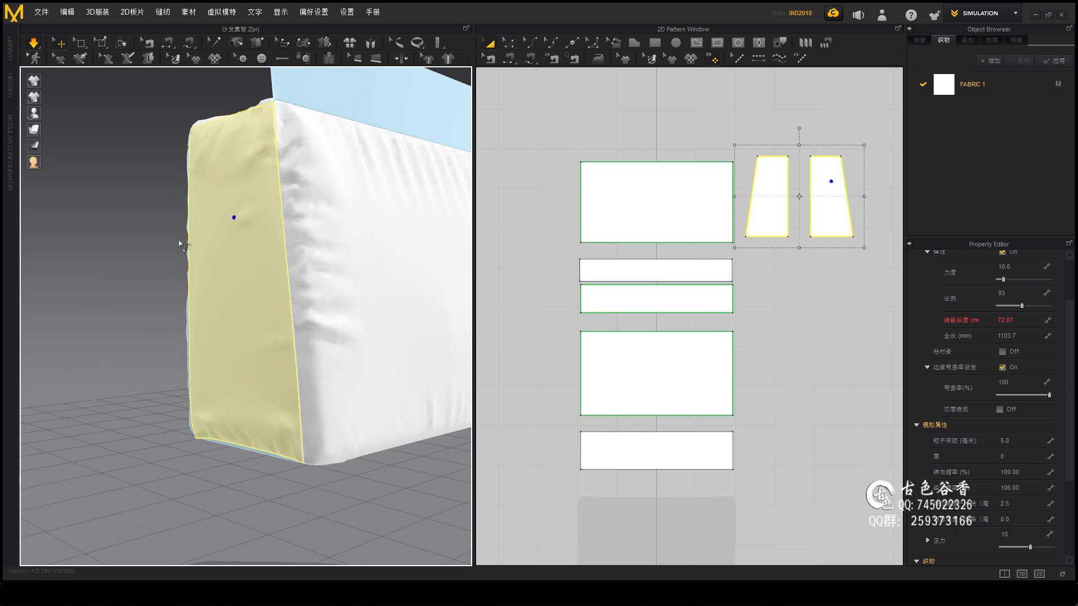
pyautogui.moveTo(179, 243); pyautogui.dragTo(180, 361, button='right')
# Step: Curve the left trapezoid side pattern's slanted edge and select the right side pattern
pyautogui.click(181, 342)
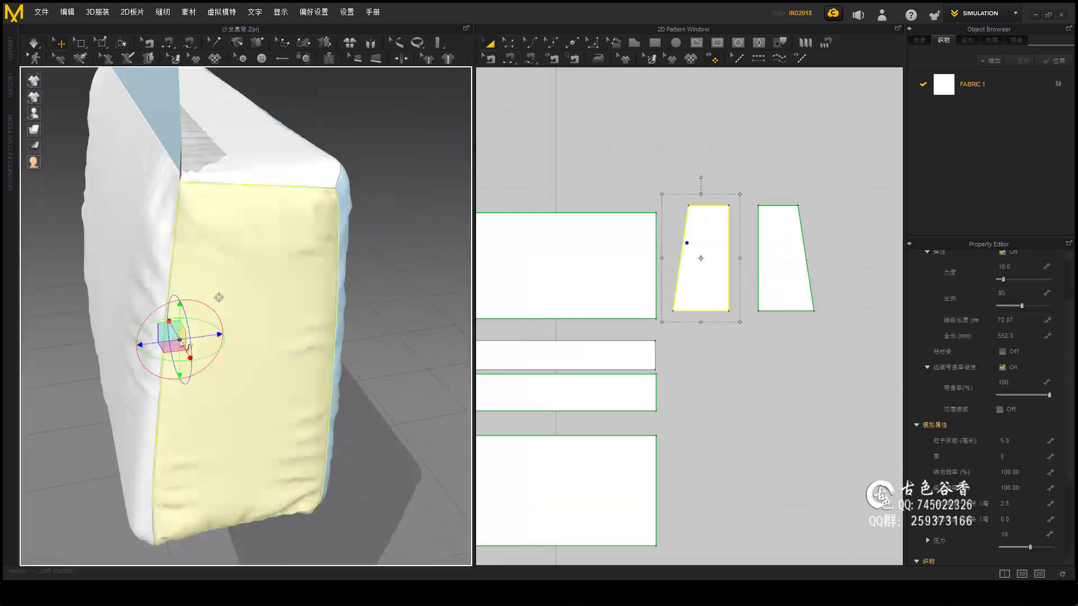
pyautogui.scroll(2, 692, 273)
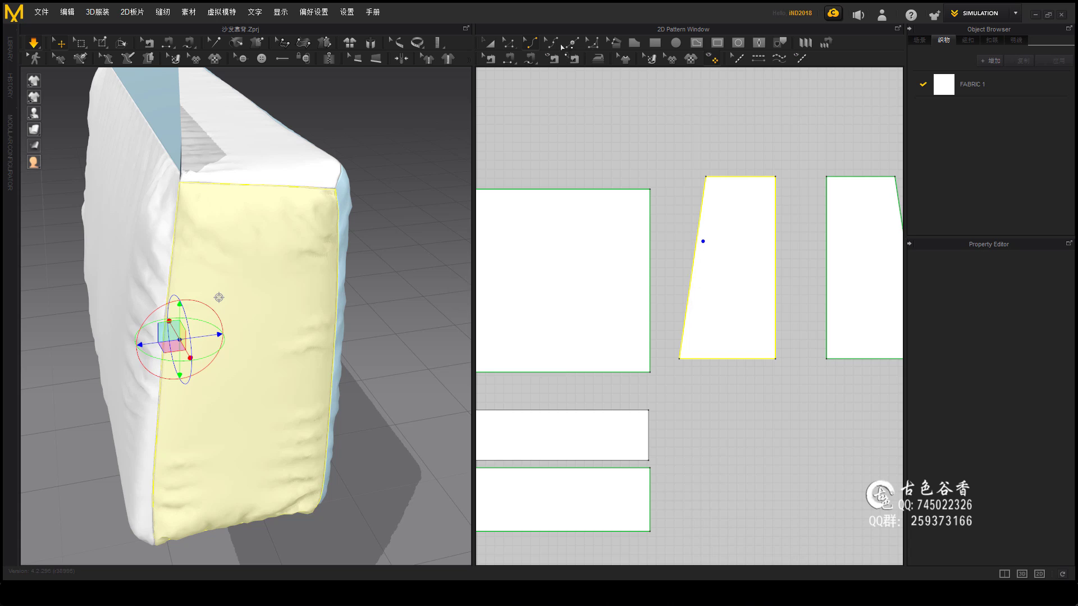
pyautogui.click(691, 274)
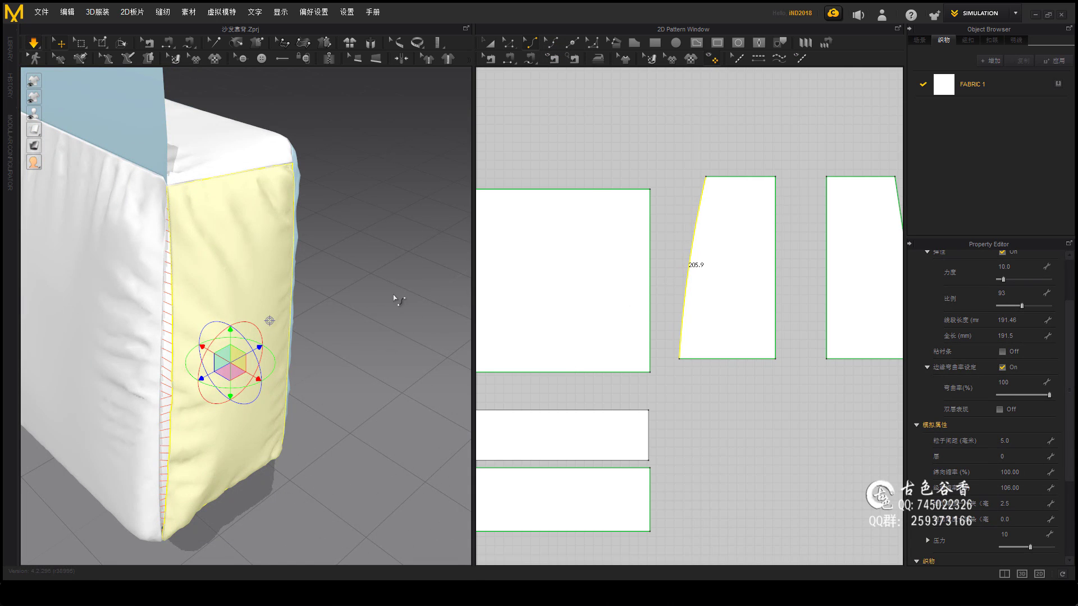
pyautogui.moveTo(399, 301); pyautogui.dragTo(393, 303, button='right')
pyautogui.click(808, 292)
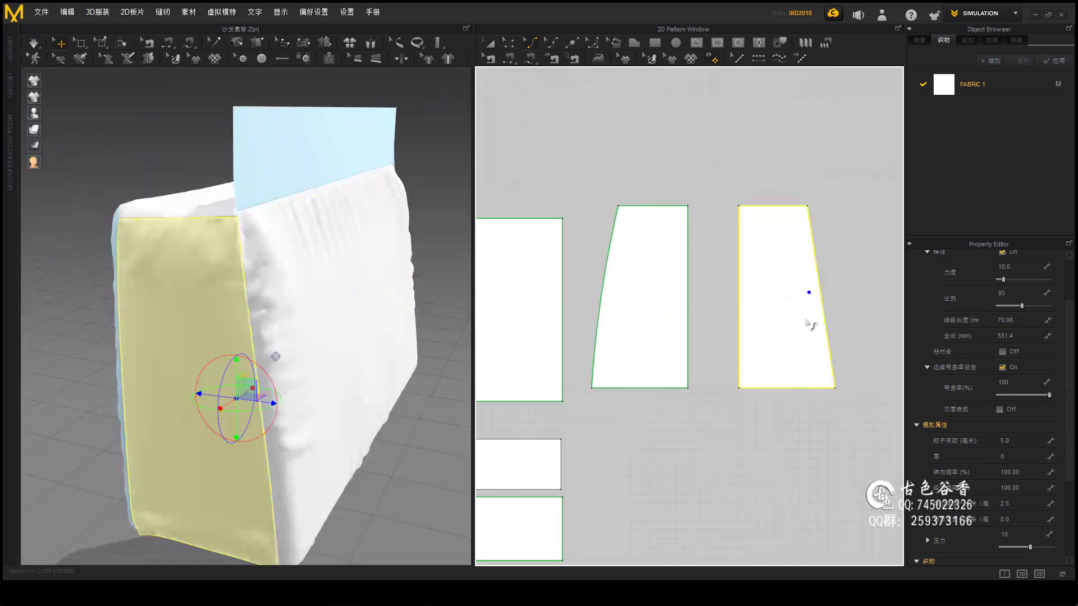
# Step: Select the front panel and orbit to a frontal view to adjust its shrinkage
pyautogui.moveTo(279, 306); pyautogui.dragTo(314, 337, button='right')
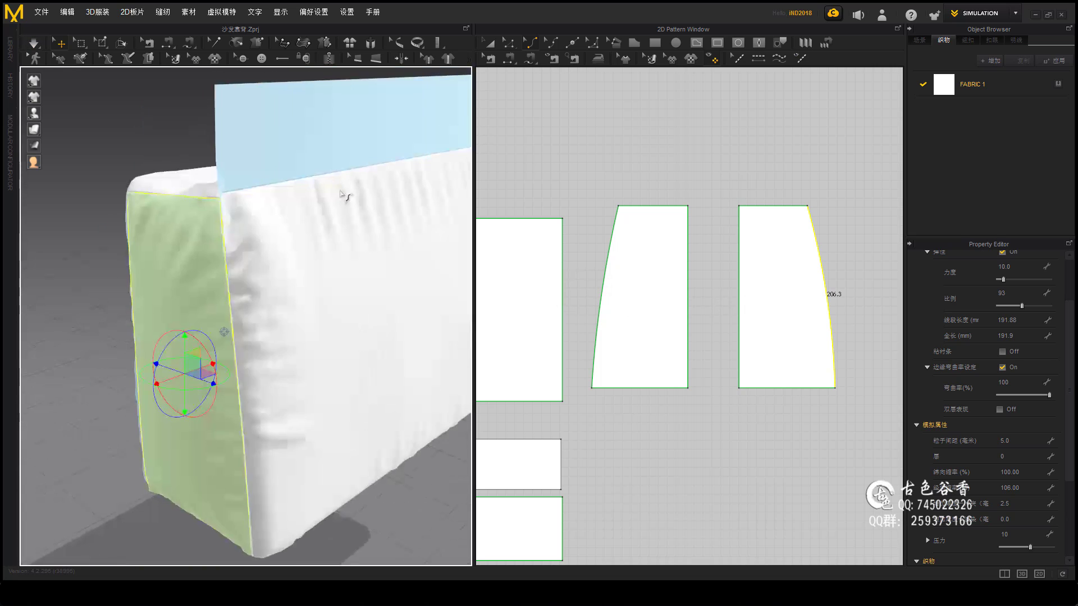
pyautogui.scroll(3, 331, 370)
pyautogui.click(335, 378)
pyautogui.scroll(2, 649, 412)
pyautogui.scroll(-3, 649, 413)
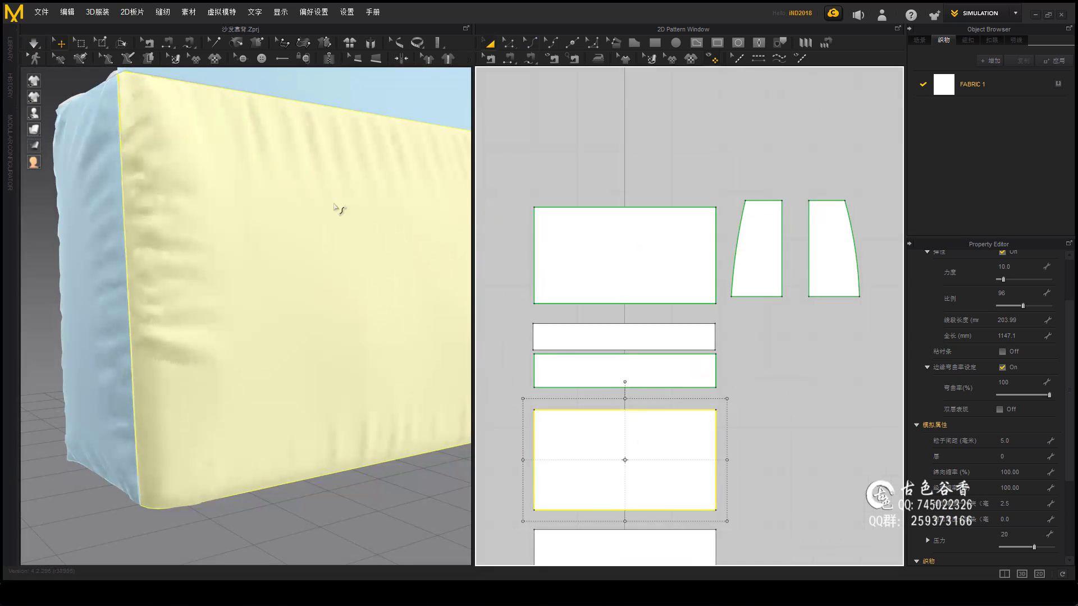
pyautogui.scroll(2, 640, 416)
pyautogui.scroll(2, 683, 275)
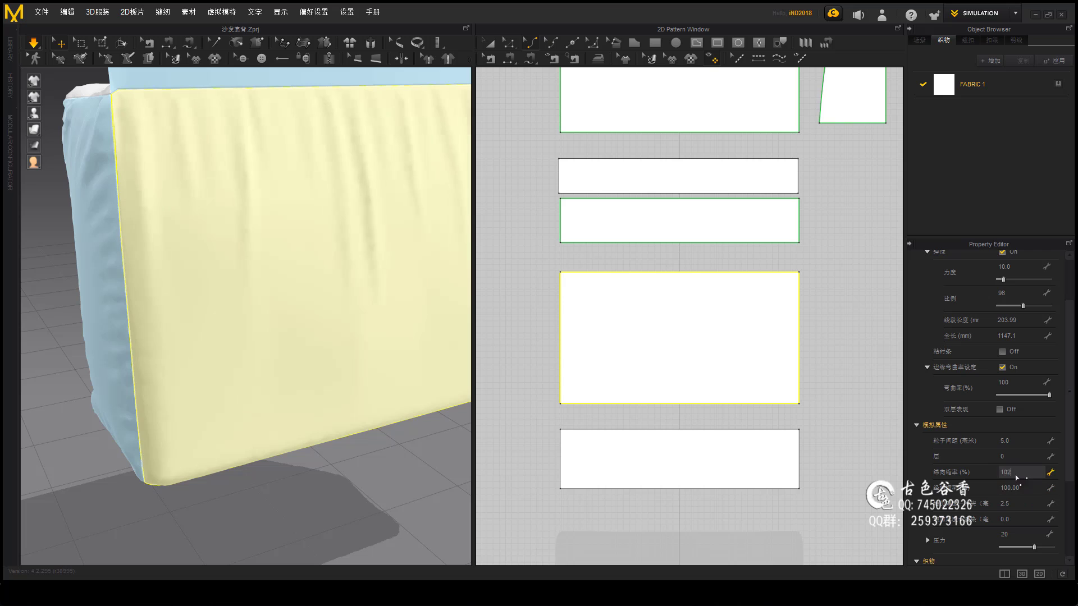
pyautogui.moveTo(247, 303); pyautogui.dragTo(278, 313, button='right')
pyautogui.moveTo(269, 364); pyautogui.dragTo(855, 484, button='right')
pyautogui.click(998, 485)
pyautogui.write('110')
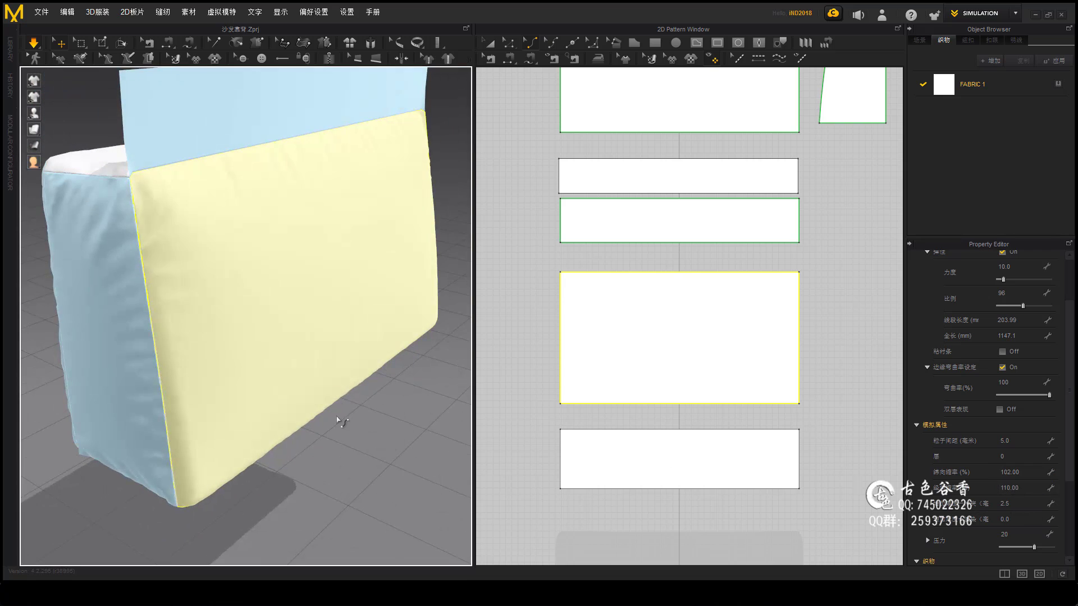
pyautogui.moveTo(337, 418)
pyautogui.mouseDown(button='right')
pyautogui.moveTo(285, 414)
pyautogui.moveTo(288, 339)
pyautogui.mouseUp(button='right')
# Step: Reset the top panel's shrinkage to 100, select all patterns and switch to SCULPT mode
pyautogui.click(348, 246)
pyautogui.moveTo(349, 246)
pyautogui.mouseDown(button='right')
pyautogui.moveTo(230, 365)
pyautogui.moveTo(264, 393)
pyautogui.moveTo(352, 371)
pyautogui.mouseUp(button='right')
pyautogui.click(254, 393)
pyautogui.moveTo(305, 411)
pyautogui.mouseDown(button='right')
pyautogui.moveTo(334, 300)
pyautogui.moveTo(320, 227)
pyautogui.mouseUp(button='right')
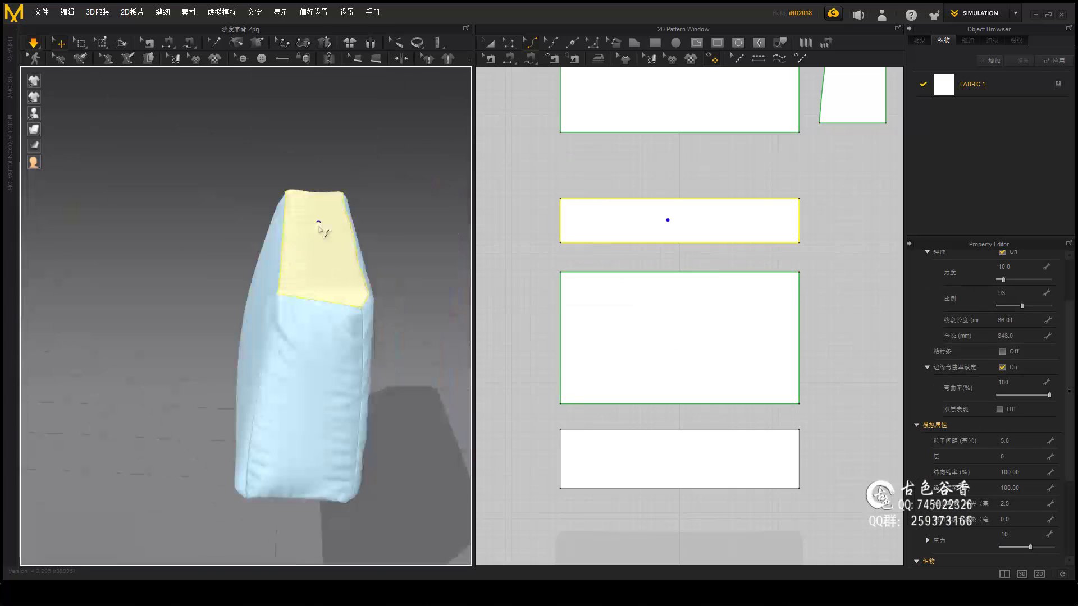
pyautogui.write('02')
pyautogui.press('Return')
pyautogui.moveTo(314, 292)
pyautogui.mouseDown(button='right')
pyautogui.moveTo(402, 289)
pyautogui.moveTo(320, 379)
pyautogui.moveTo(337, 337)
pyautogui.mouseUp(button='right')
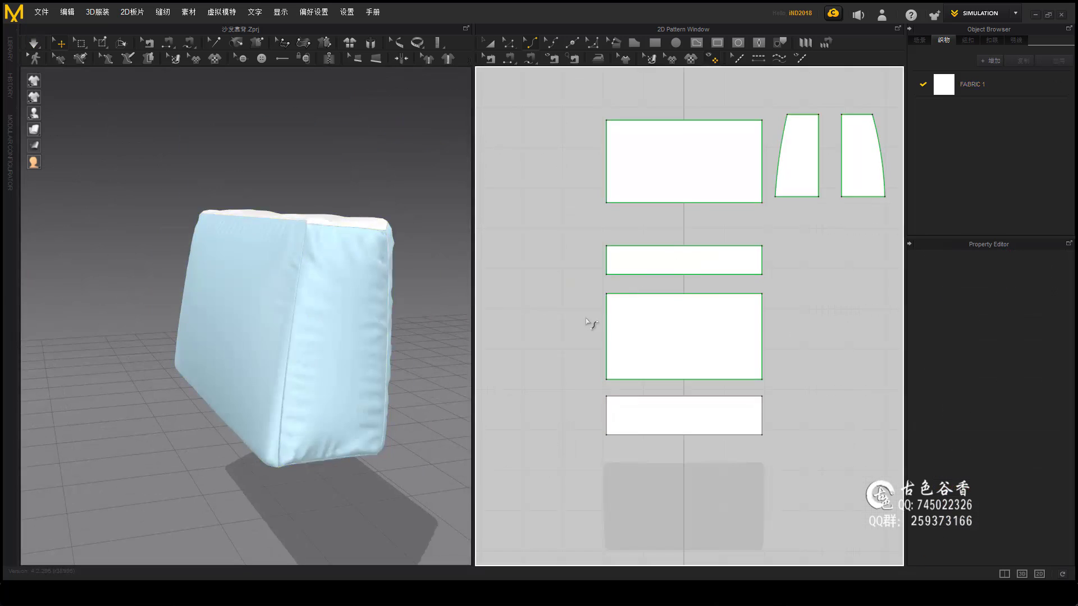
pyautogui.hotkey('ctrl', 'a')
pyautogui.click(693, 273)
pyautogui.moveTo(481, 211)
pyautogui.mouseDown(button='right')
pyautogui.moveTo(457, 265)
pyautogui.moveTo(241, 96)
pyautogui.moveTo(546, 373)
pyautogui.moveTo(363, 189)
pyautogui.moveTo(356, 323)
pyautogui.moveTo(397, 330)
pyautogui.moveTo(404, 361)
pyautogui.mouseUp(button='right')
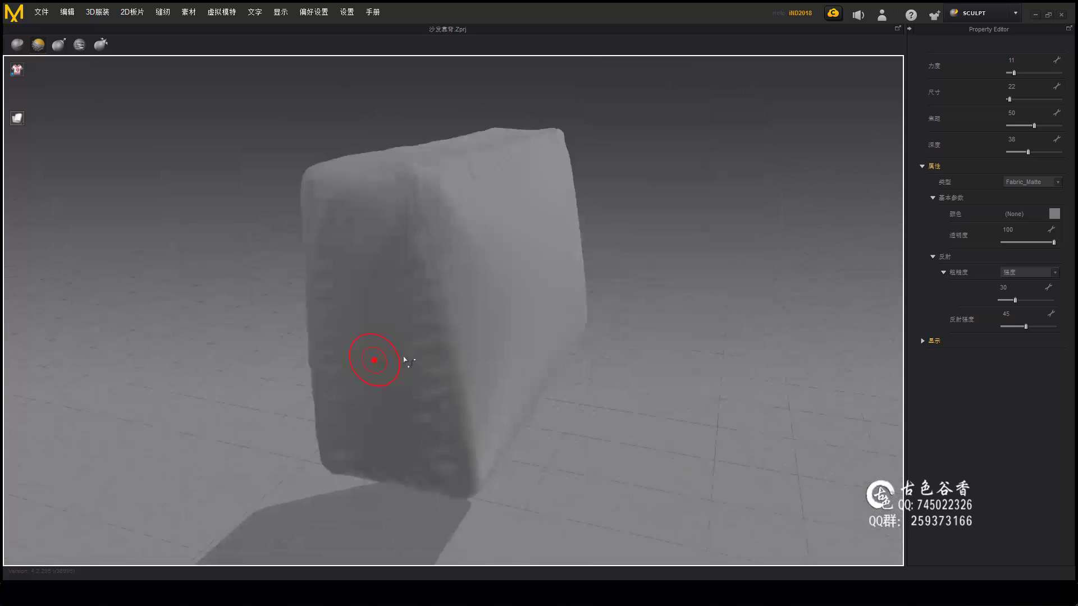
# Step: Return to SIMULATION, select all patterns and export the cushion to 3ds Max
pyautogui.click(1016, 13)
pyautogui.click(982, 25)
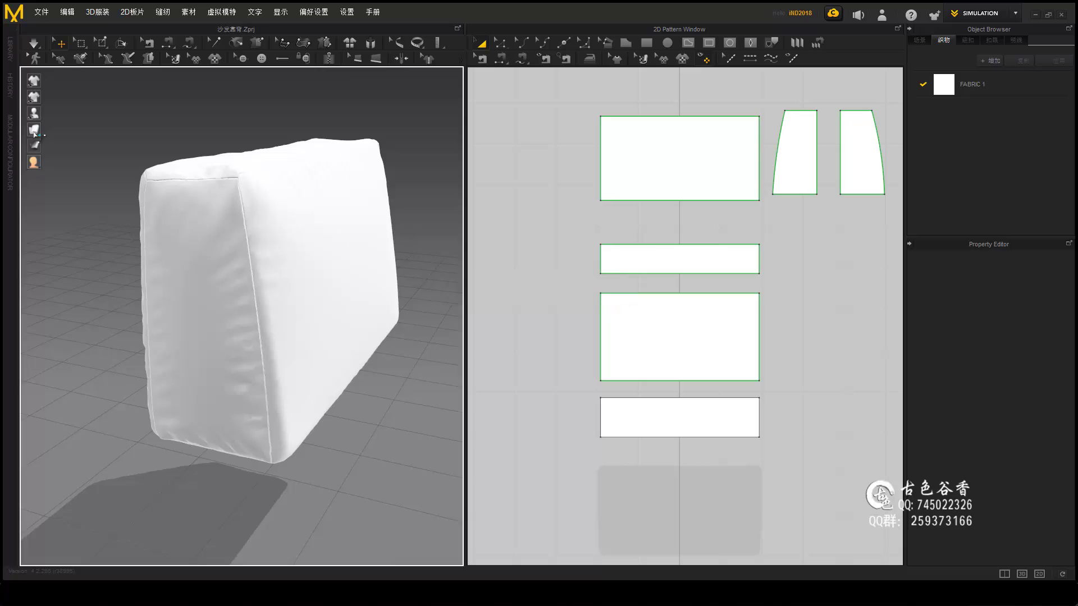
pyautogui.click(35, 134)
pyautogui.moveTo(168, 253); pyautogui.dragTo(252, 247, button='right')
pyautogui.hotkey('ctrl', 'a')
pyautogui.rightClick(252, 247)
pyautogui.click(275, 250)
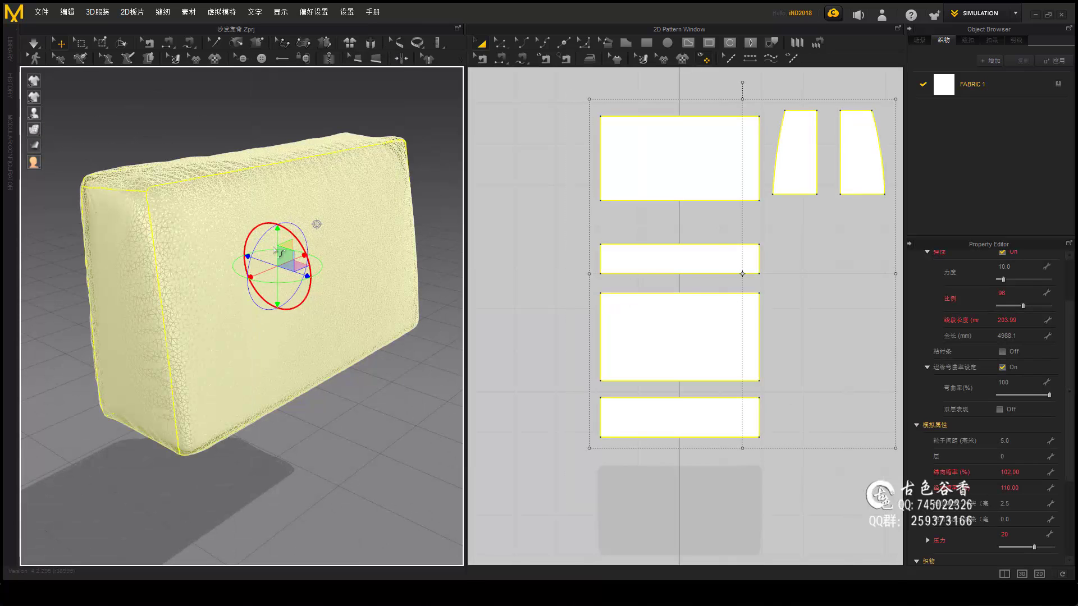
pyautogui.moveTo(174, 140); pyautogui.dragTo(292, 185, button='right')
pyautogui.click(34, 129)
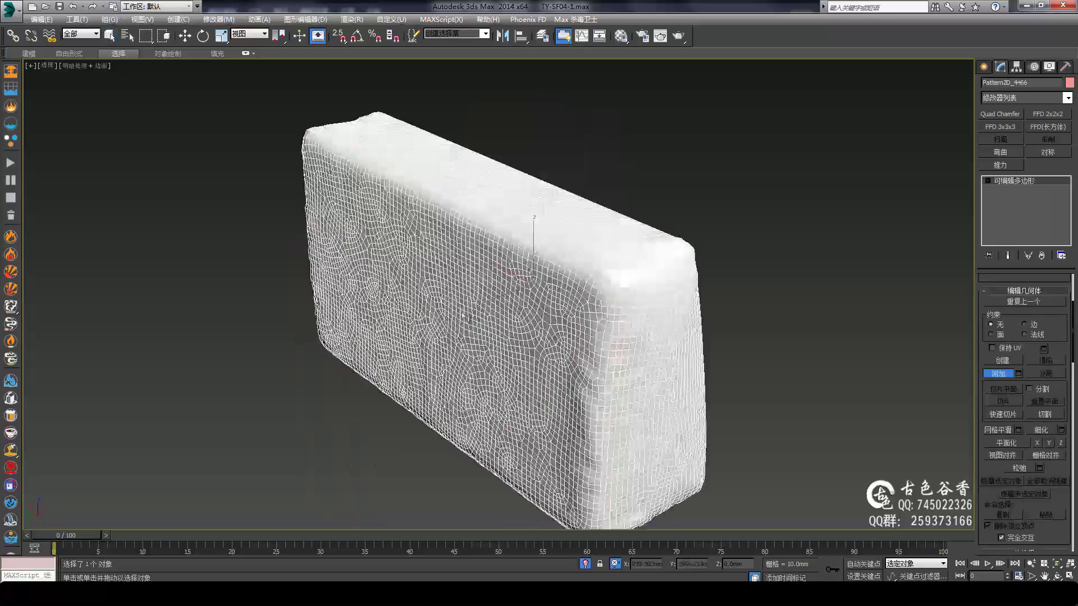
# Step: Isolate the imported back cushion with Alt+Q
pyautogui.hotkey('alt', 'q')
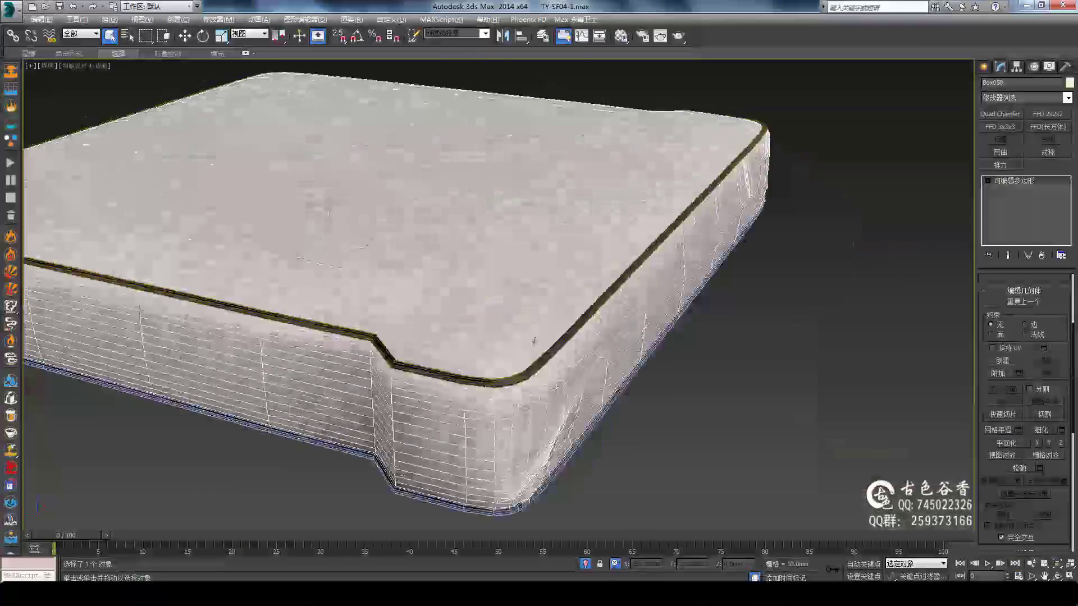
# Step: Zoom and orbit in to the seat cushion's corner
pyautogui.scroll(5, 552, 314)
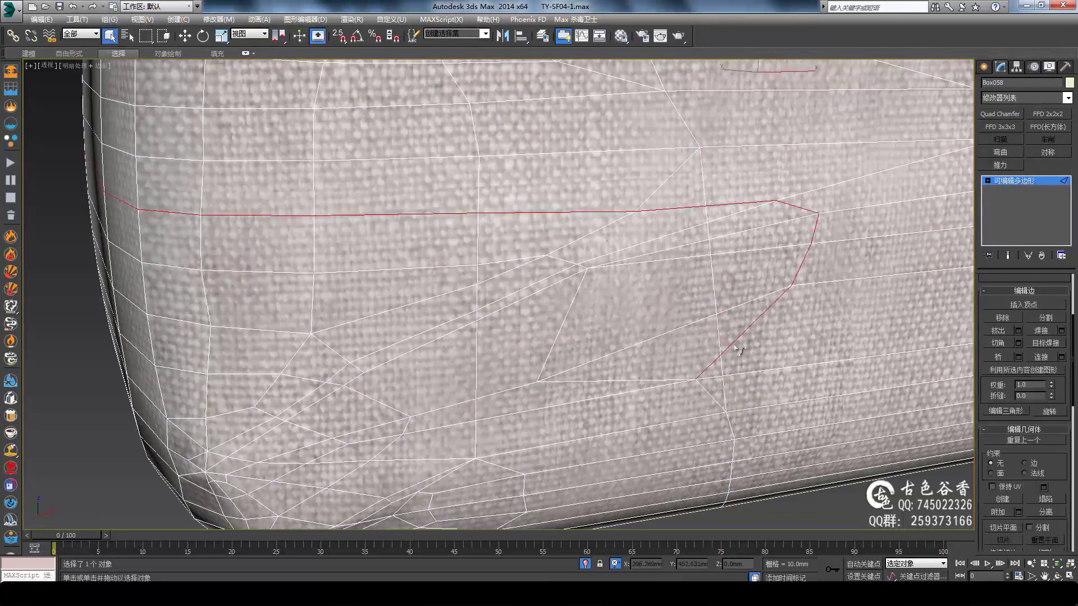
pyautogui.scroll(-3, 567, 236)
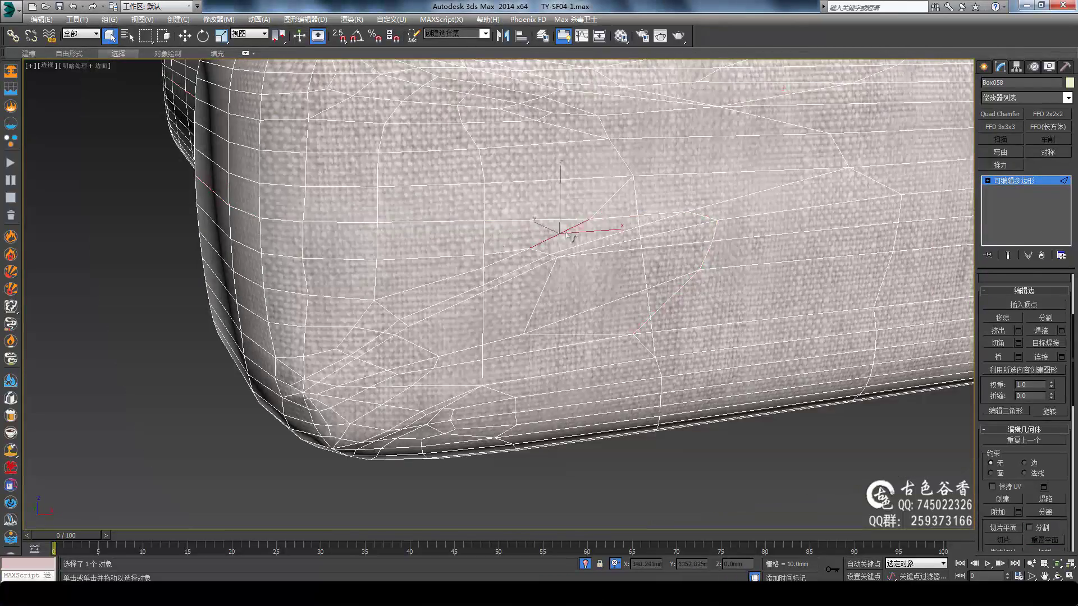
pyautogui.scroll(3, 543, 294)
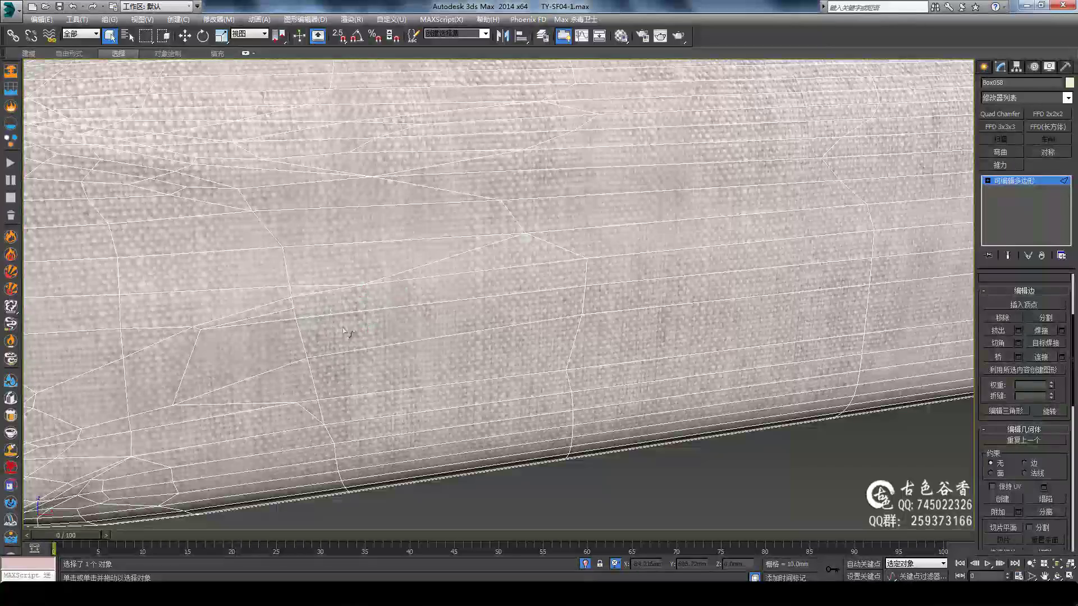
pyautogui.scroll(2, 337, 286)
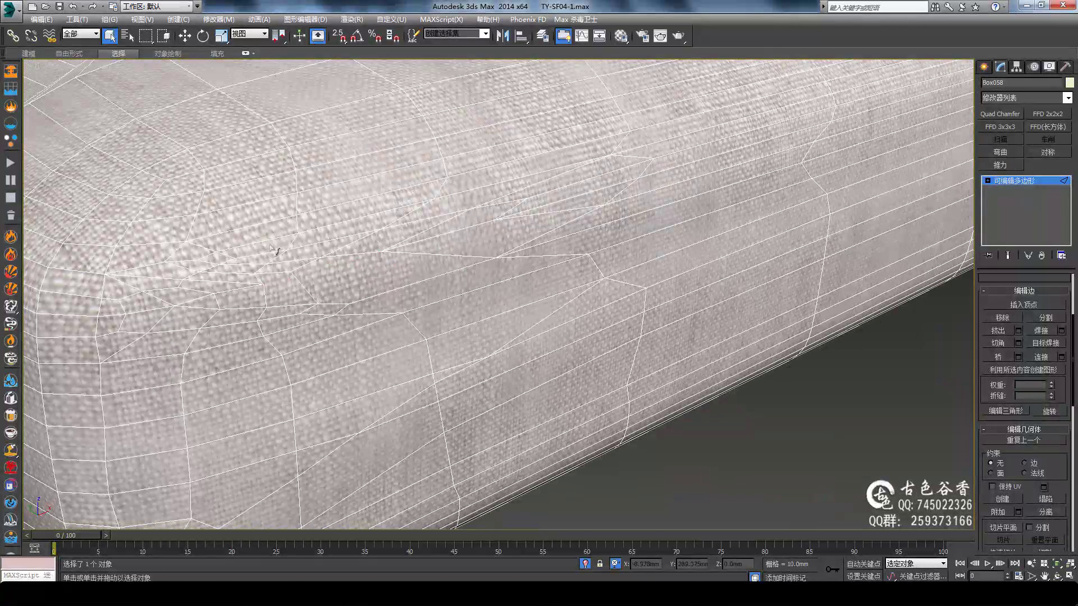
pyautogui.scroll(-3, 327, 319)
pyautogui.keyDown('alt'); pyautogui.moveTo(328, 318); pyautogui.dragTo(470, 447, button='middle'); pyautogui.keyUp('alt')
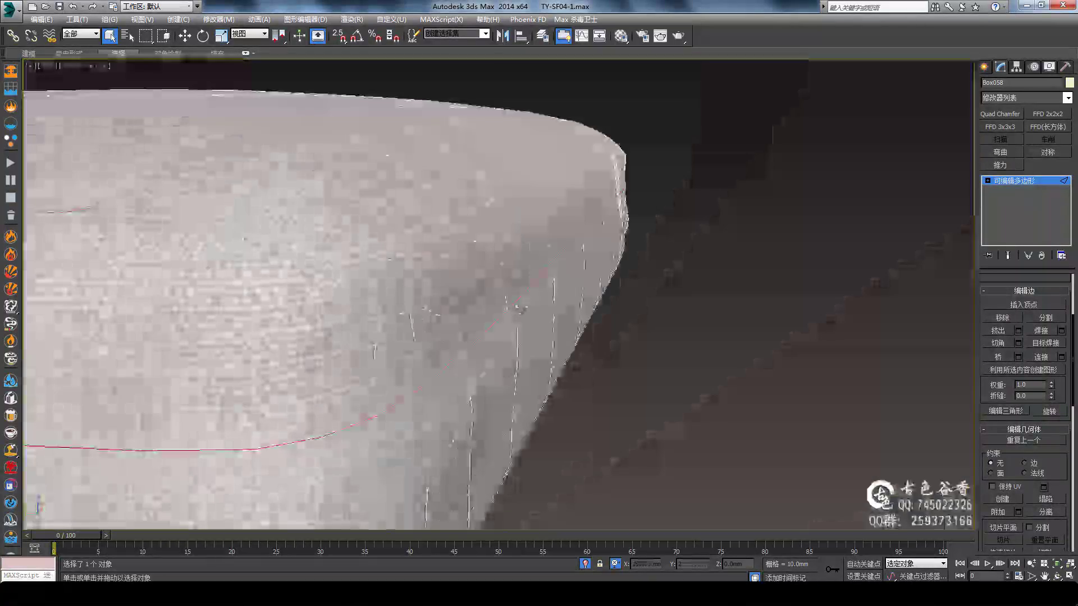
# Step: In Left wireframe view, move the corner vertices so the side edge stands vertical
pyautogui.press('l')
pyautogui.press('w')
pyautogui.press('F3')
pyautogui.scroll(5, 712, 286)
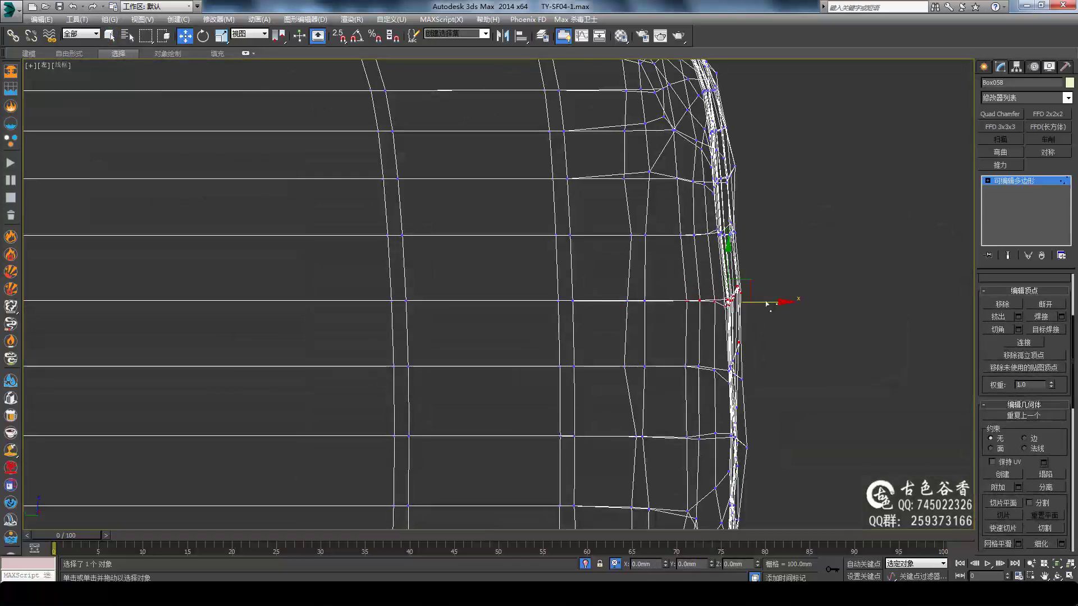
pyautogui.keyDown('alt'); pyautogui.moveTo(691, 254); pyautogui.dragTo(678, 322, button='middle'); pyautogui.keyUp('alt')
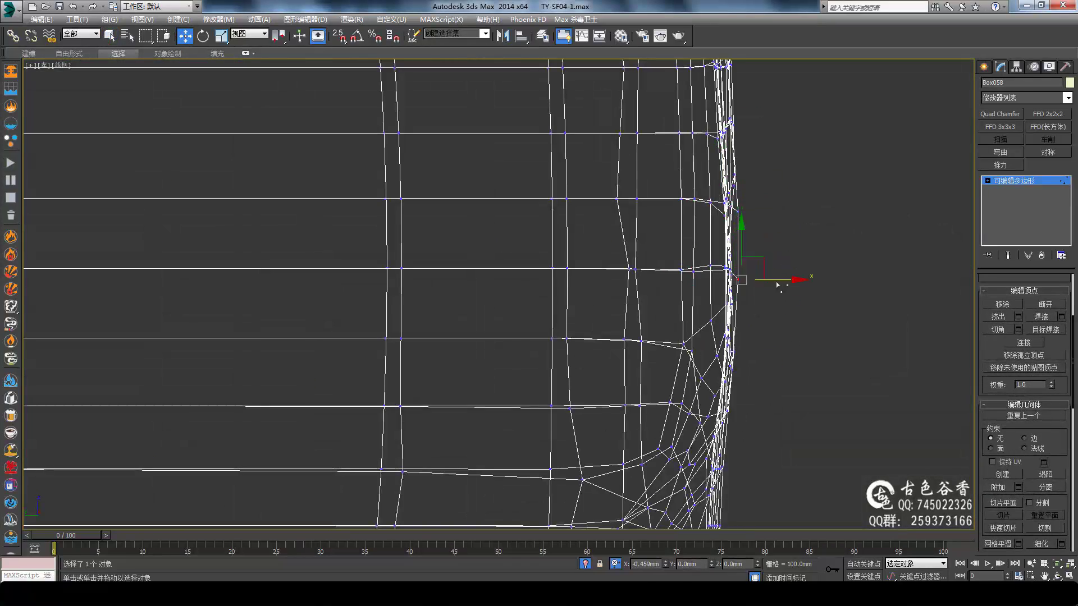
pyautogui.press('F3')
pyautogui.press('p')
pyautogui.press('2')
pyautogui.press('q')
pyautogui.scroll(5, 563, 299)
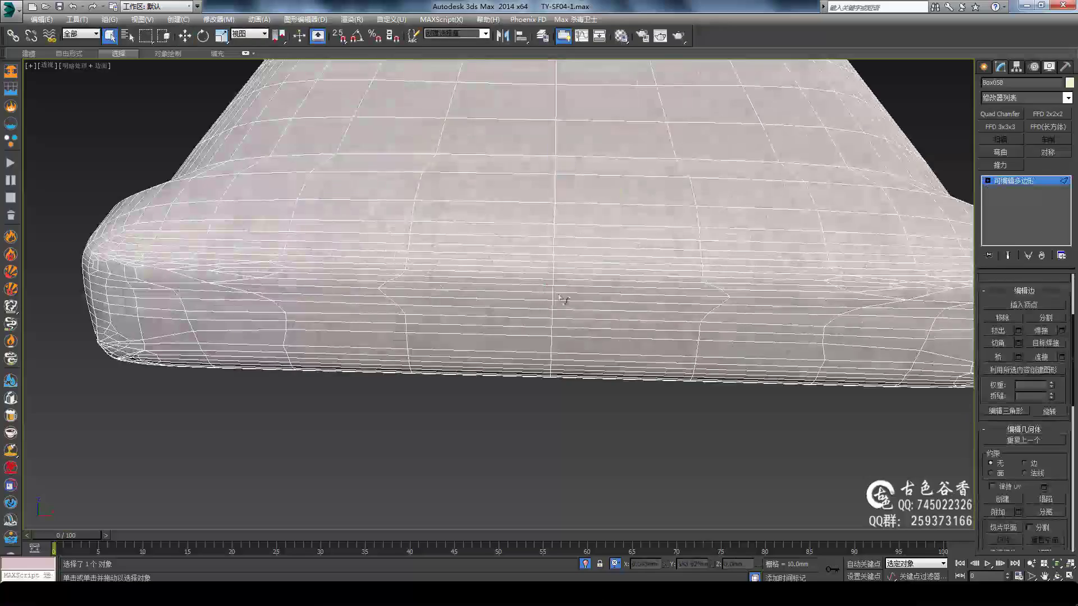
pyautogui.scroll(-6, 586, 399)
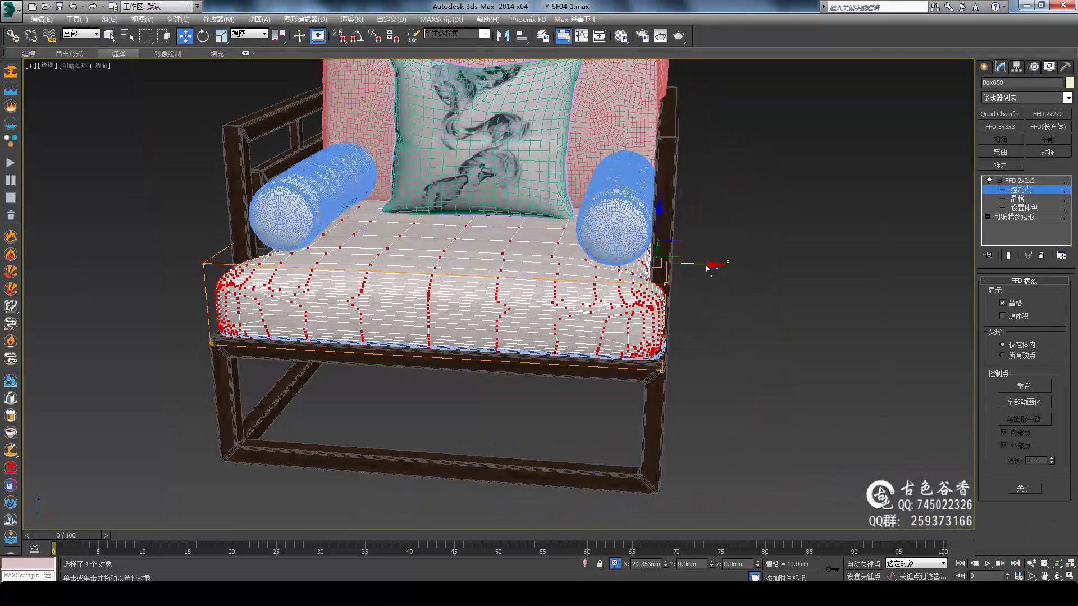
# Step: In a wireframe Top view, select the vertices at the seat cushion's notched corner
pyautogui.keyDown('alt'); pyautogui.moveTo(708, 269); pyautogui.dragTo(561, 292, button='middle'); pyautogui.keyUp('alt')
pyautogui.scroll(4, 562, 292)
pyautogui.press('q')
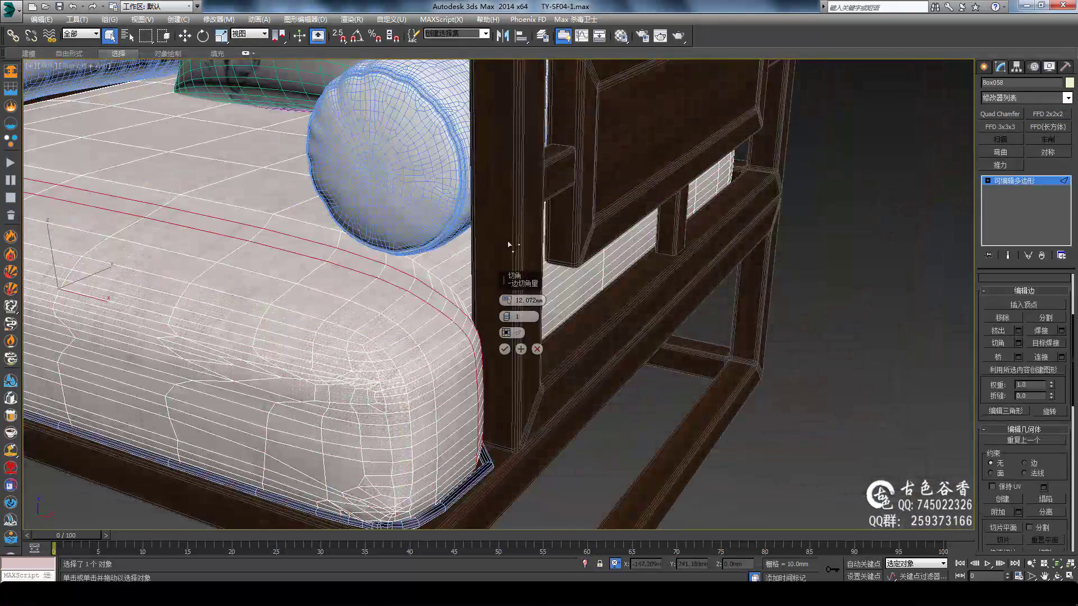
pyautogui.keyDown('alt'); pyautogui.moveTo(508, 244); pyautogui.dragTo(505, 342, button='middle'); pyautogui.keyUp('alt')
pyautogui.press('t')
pyautogui.press('F3')
pyautogui.press('w')
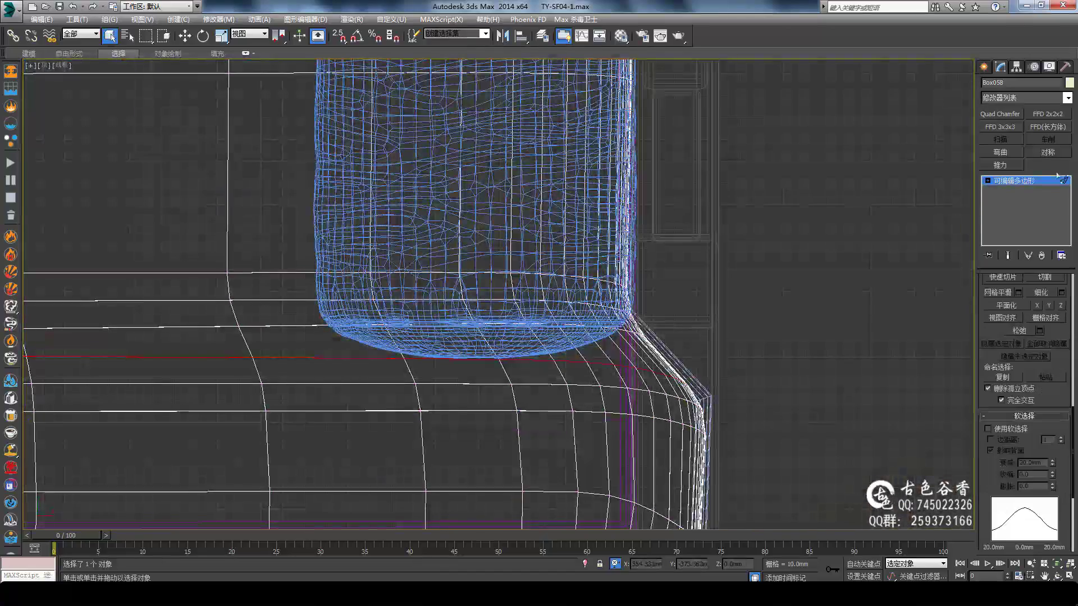
pyautogui.scroll(2, 769, 402)
pyautogui.keyDown('alt'); pyautogui.moveTo(769, 402); pyautogui.dragTo(780, 569, button='middle'); pyautogui.keyUp('alt')
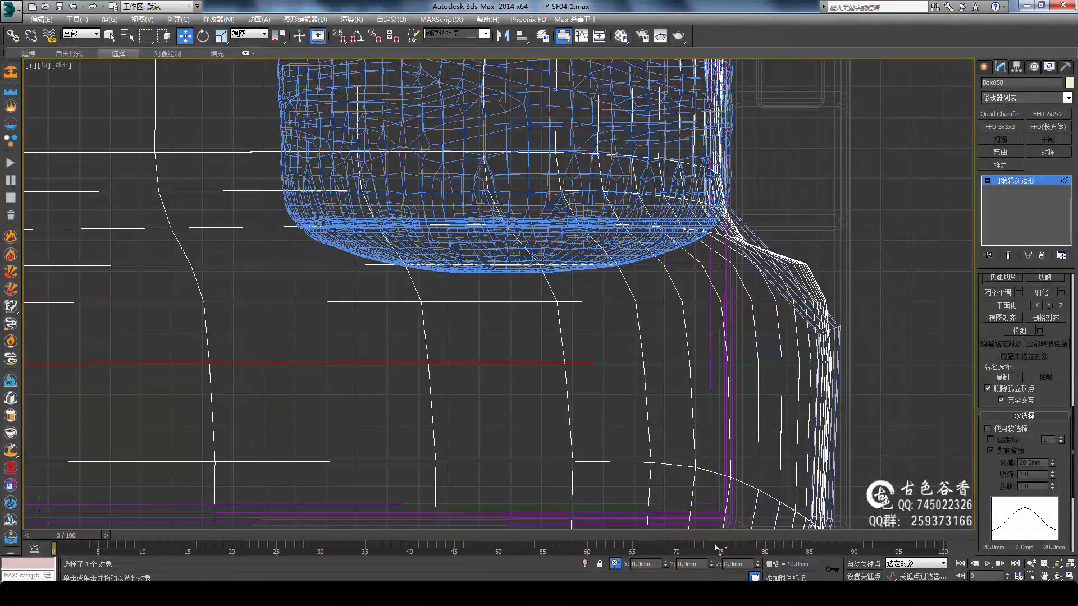
pyautogui.keyDown('alt'); pyautogui.moveTo(632, 337); pyautogui.dragTo(631, 290, button='middle'); pyautogui.keyUp('alt')
pyautogui.press('1')
pyautogui.keyDown('alt'); pyautogui.moveTo(710, 558); pyautogui.dragTo(809, 281, button='middle'); pyautogui.keyUp('alt')
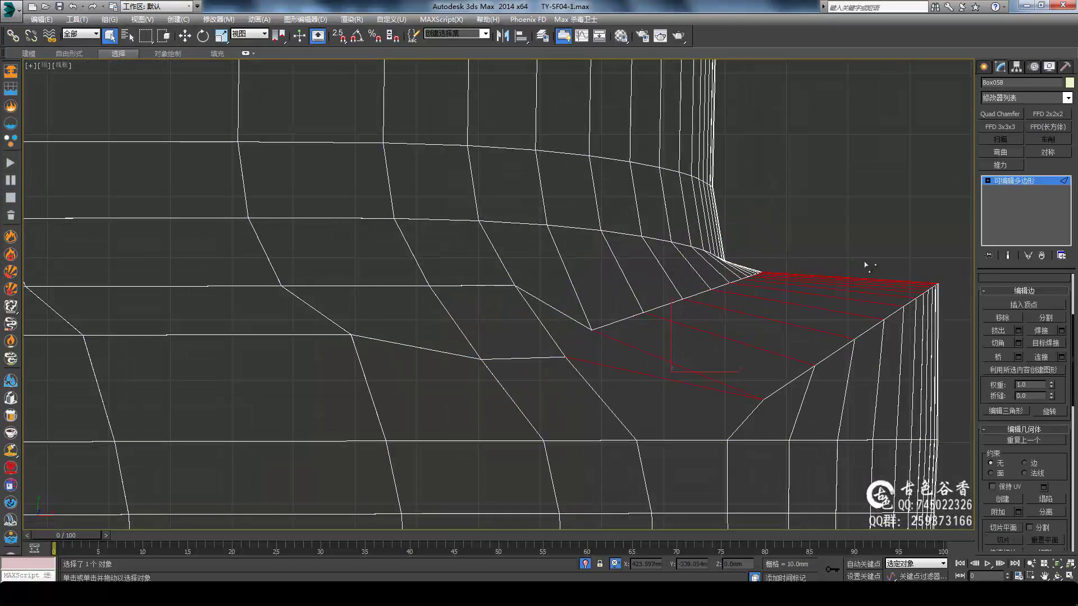
# Step: Pick an edge at the cushion corner, then return to a shaded perspective view
pyautogui.keyDown('alt'); pyautogui.moveTo(865, 264); pyautogui.dragTo(746, 403, button='middle'); pyautogui.keyUp('alt')
pyautogui.press('w')
pyautogui.keyDown('alt'); pyautogui.moveTo(935, 357); pyautogui.dragTo(703, 372, button='middle'); pyautogui.keyUp('alt')
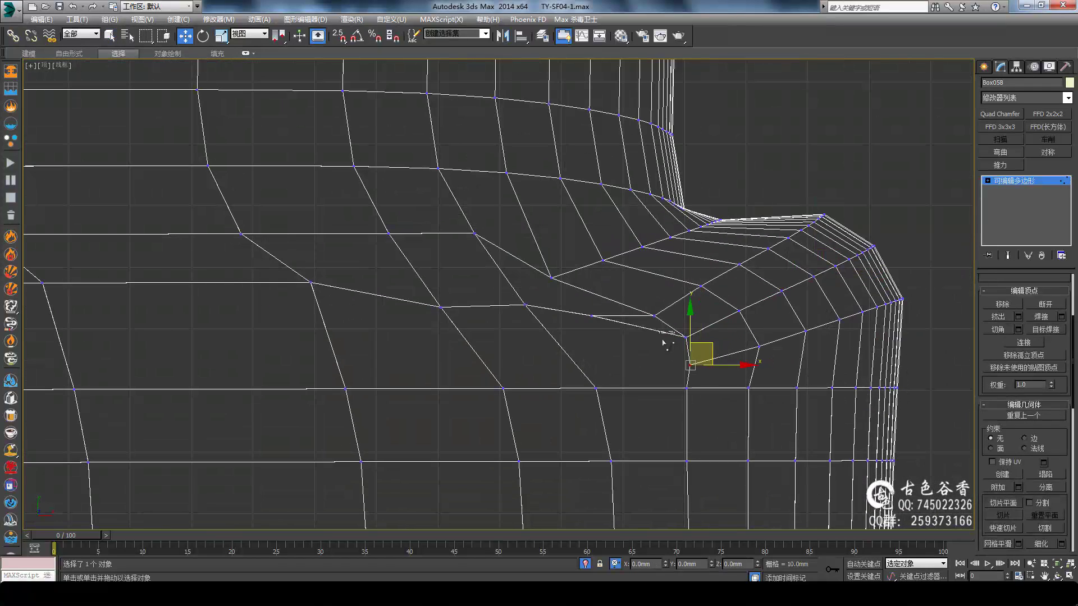
pyautogui.click(1017, 183)
pyautogui.hotkey('shift', 'z')
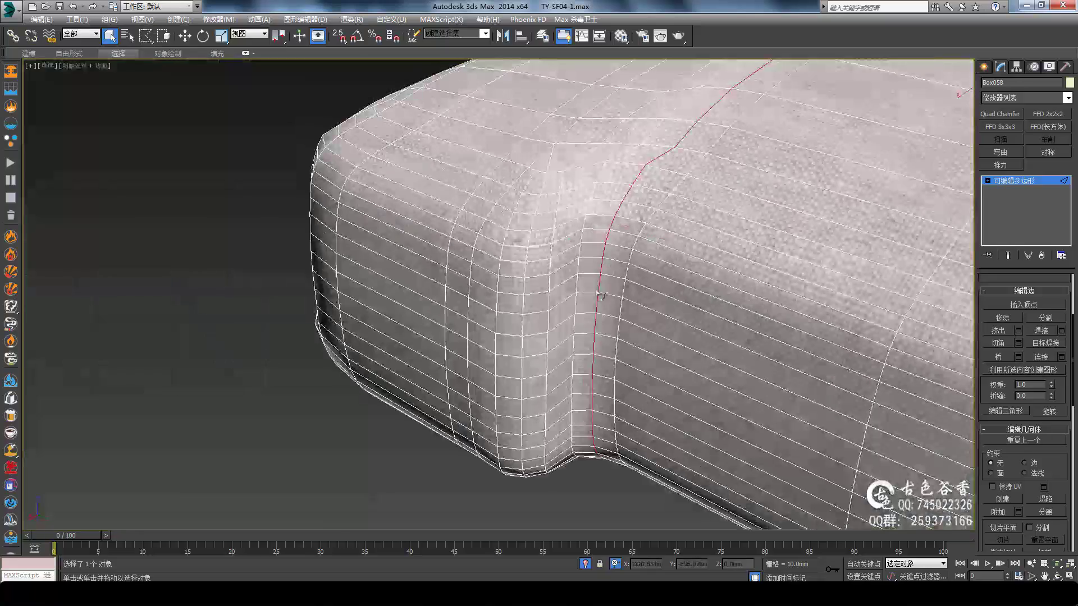
pyautogui.hotkey('shift', 'z')
pyautogui.hotkey('shift', 'z')
pyautogui.scroll(3, 578, 274)
pyautogui.scroll(3, 578, 253)
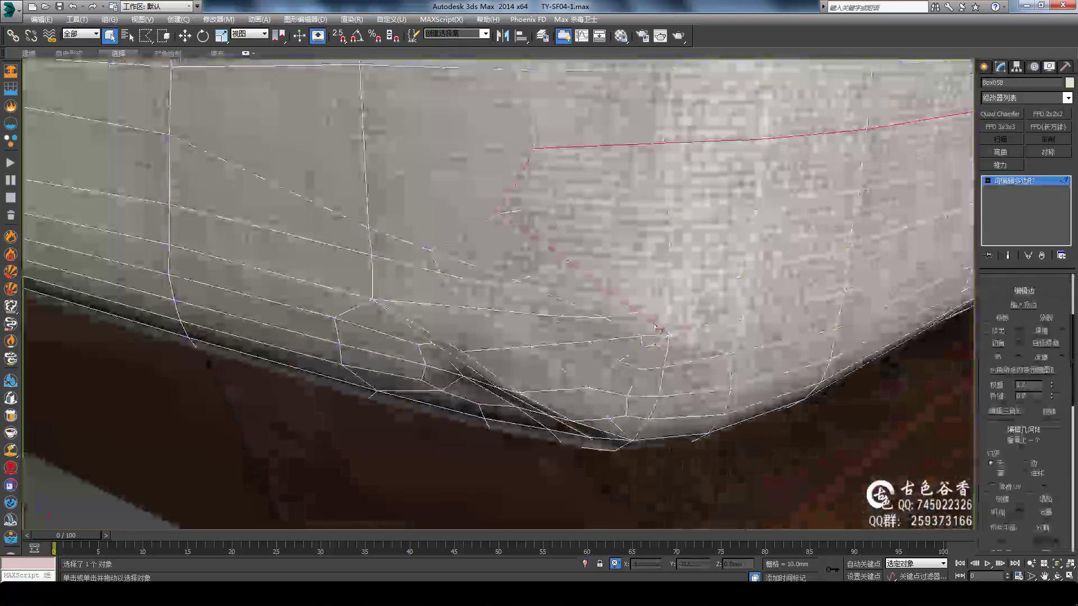
pyautogui.scroll(2, 576, 214)
# Step: Return to vertex editing and frame the cushion's notched corner up close
pyautogui.press('1')
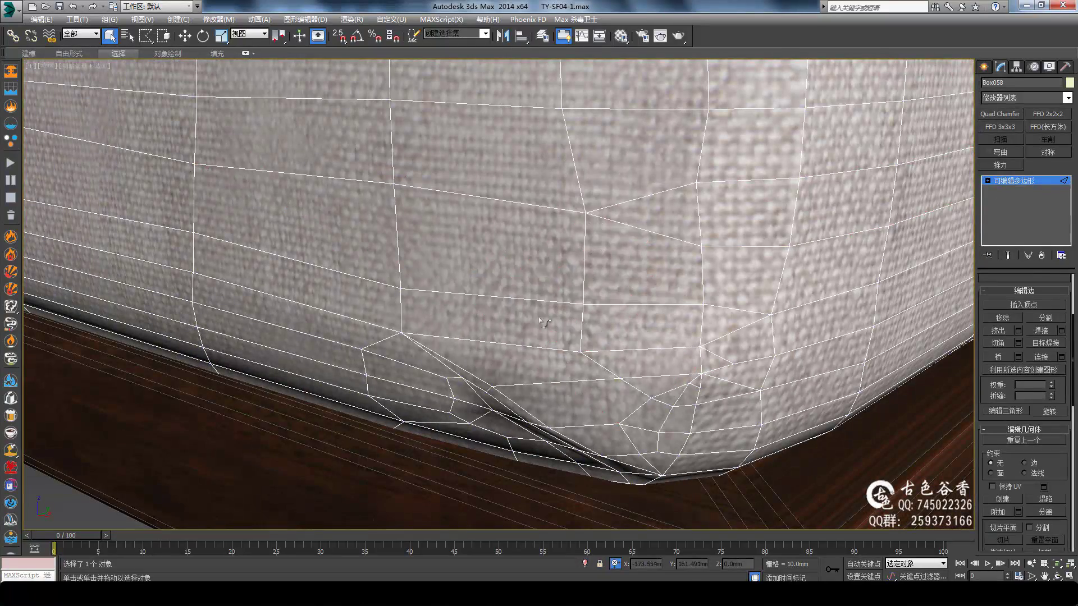
pyautogui.keyDown('alt'); pyautogui.moveTo(540, 321); pyautogui.dragTo(477, 398, button='middle'); pyautogui.keyUp('alt')
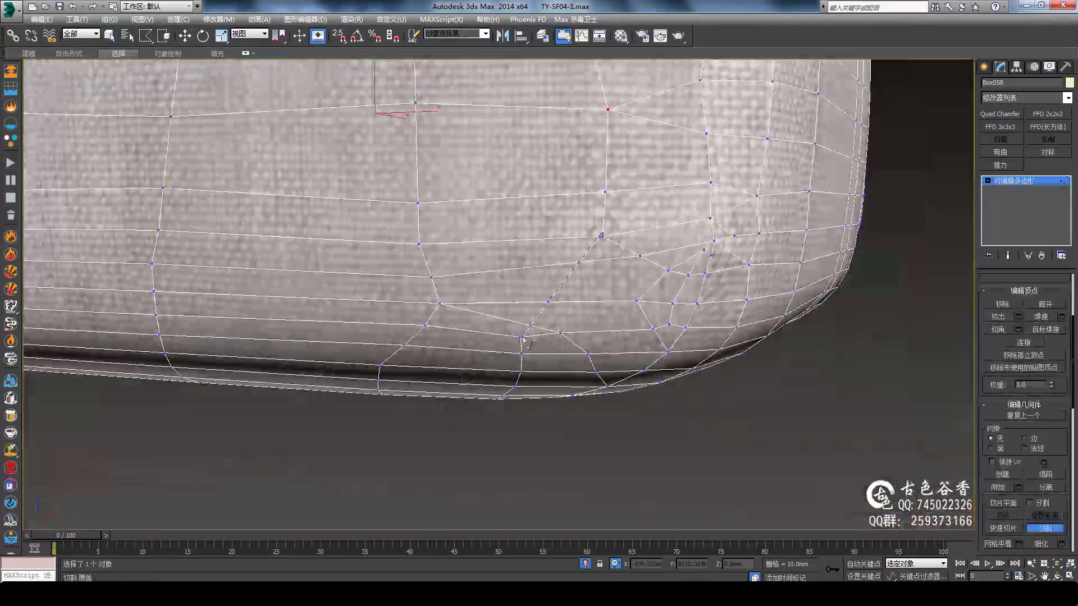
pyautogui.keyDown('alt'); pyautogui.moveTo(713, 269); pyautogui.dragTo(520, 341, button='middle'); pyautogui.keyUp('alt')
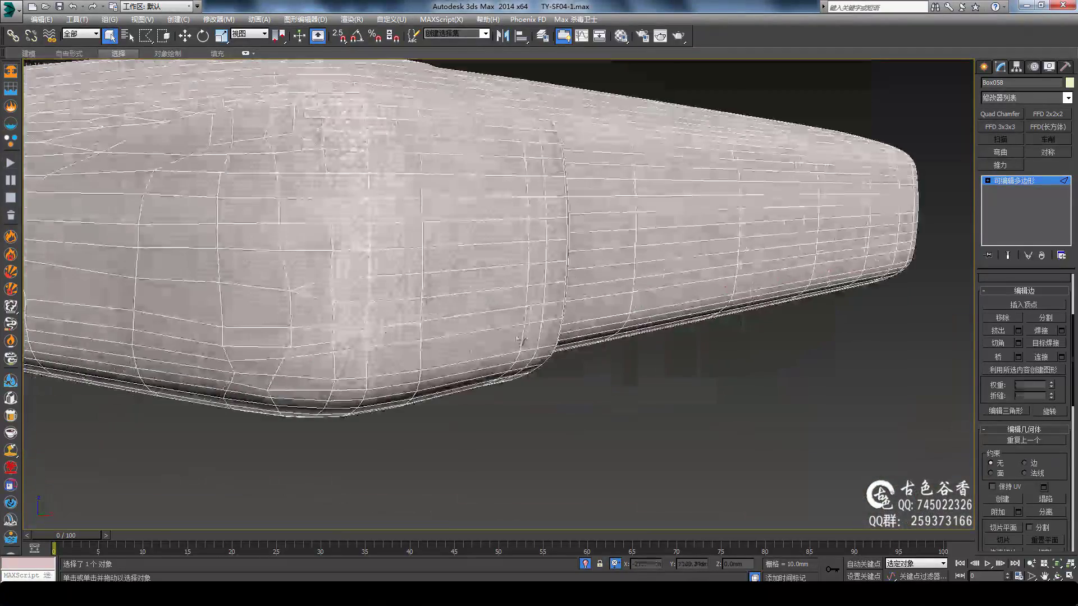
pyautogui.press('1')
pyautogui.keyDown('alt'); pyautogui.moveTo(325, 314); pyautogui.dragTo(325, 261, button='middle'); pyautogui.keyUp('alt')
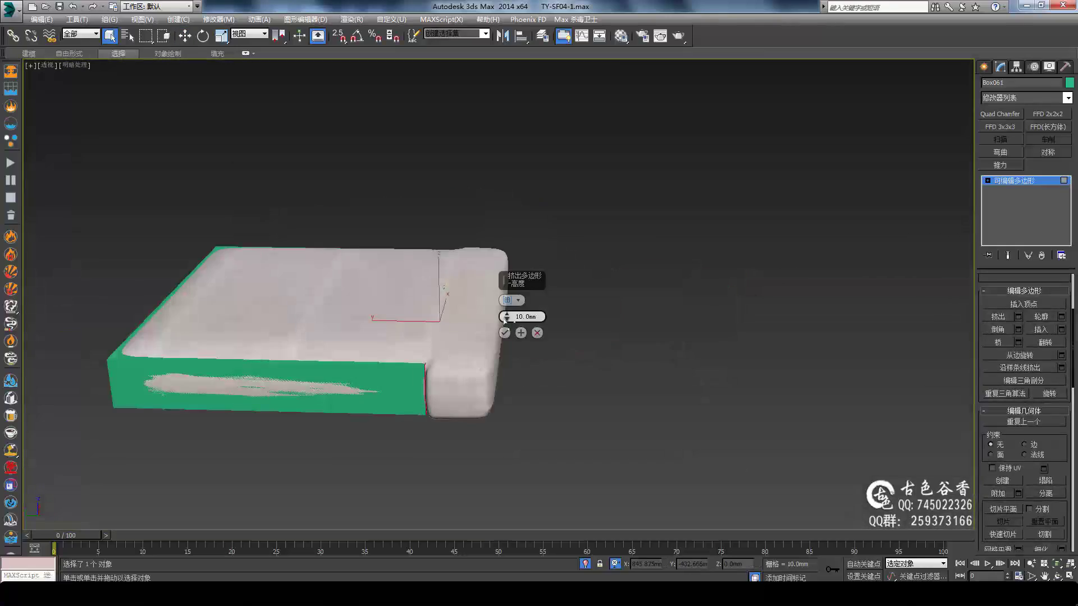
# Step: Zoom in on the second cushion's side faces being extruded about 19.5 mm
pyautogui.scroll(5, 387, 352)
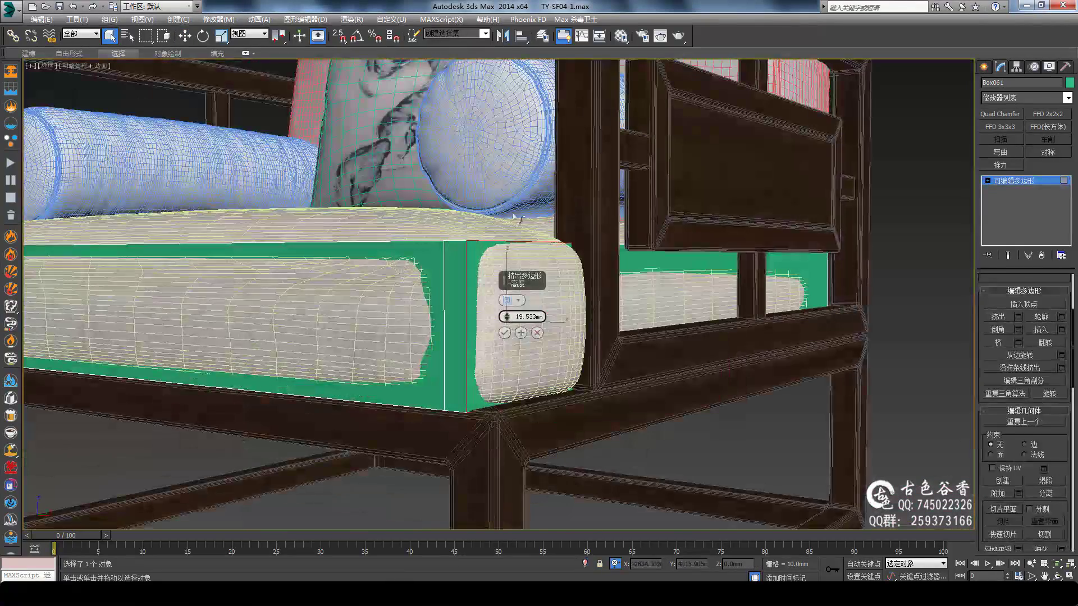
pyautogui.scroll(3, 505, 305)
pyautogui.scroll(4, 517, 300)
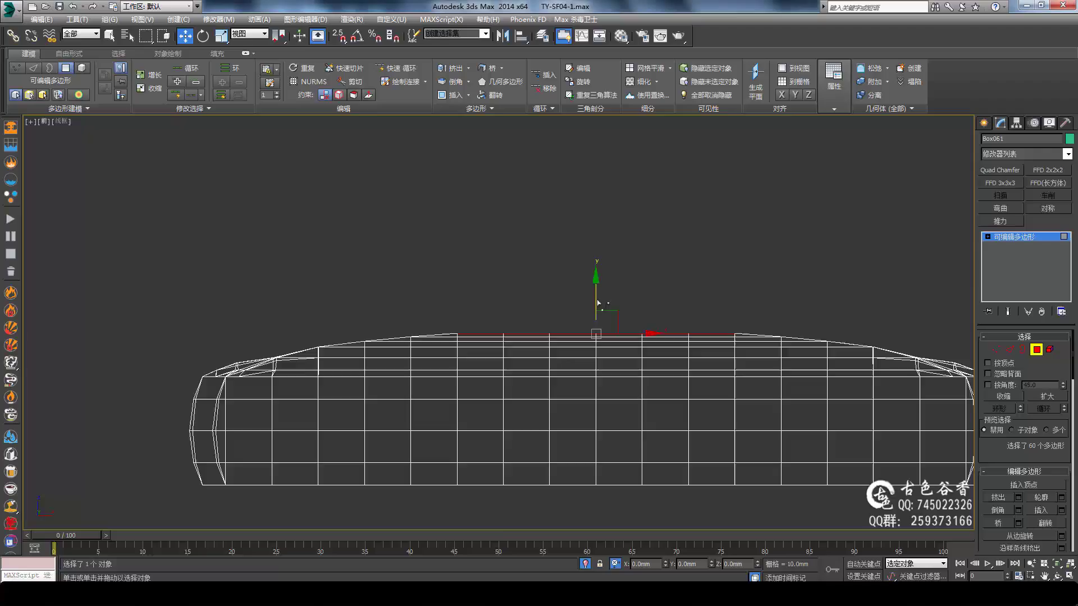
# Step: Lift the cushion's selected top polygons about 3 mm upward
pyautogui.moveTo(598, 303); pyautogui.dragTo(598, 297)
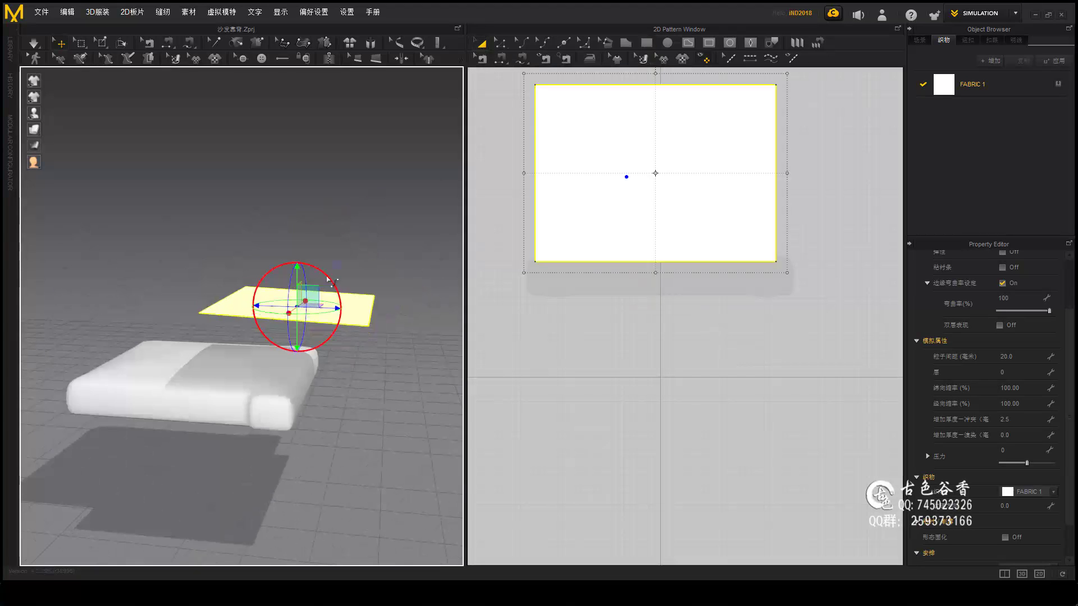
# Step: Lengthen the fabric pattern, delete its fold line, and extend the bottom band on both sides
pyautogui.moveTo(655, 273); pyautogui.dragTo(655, 351)
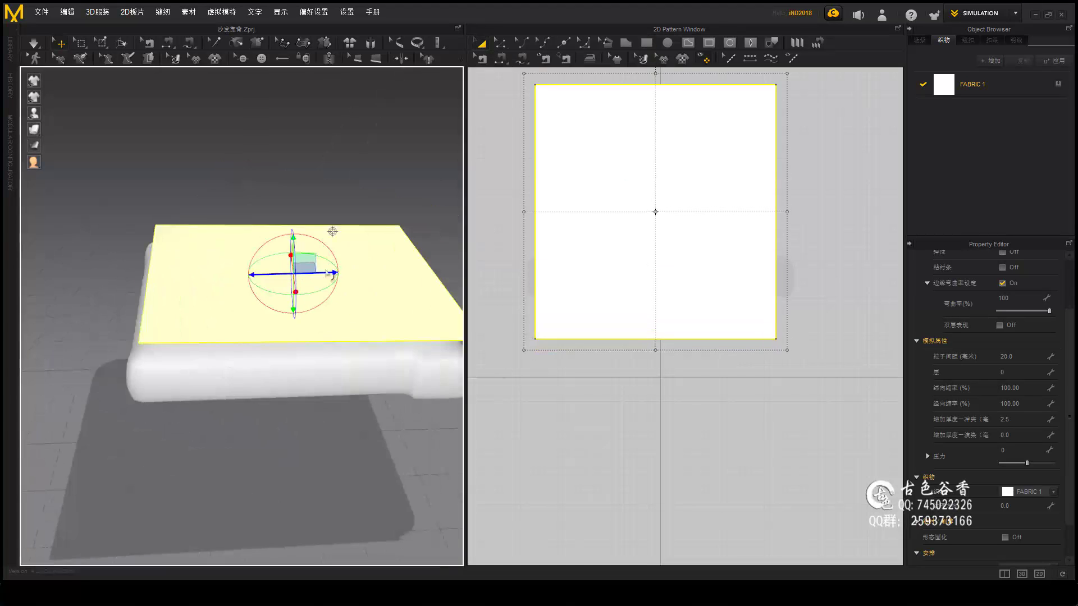
pyautogui.moveTo(655, 309); pyautogui.dragTo(655, 299)
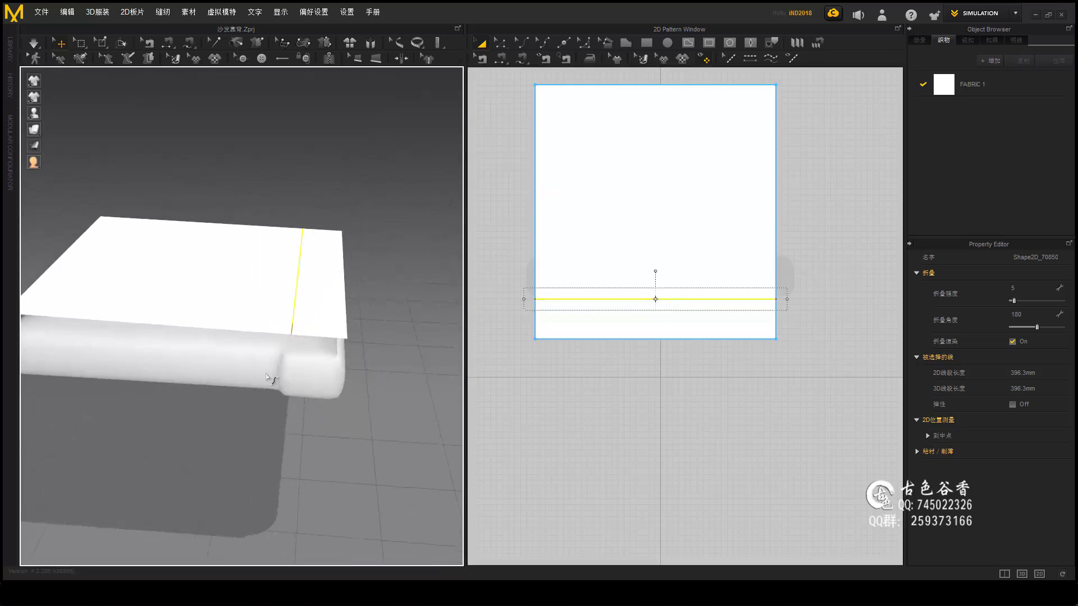
pyautogui.scroll(-3, 554, 308)
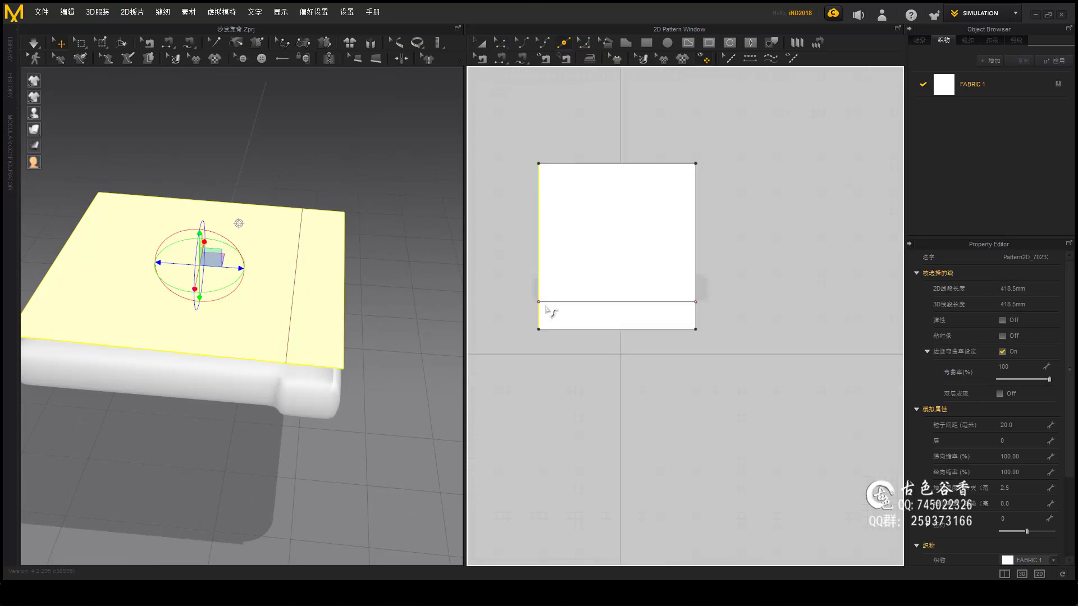
pyautogui.press('Delete')
pyautogui.scroll(5, 649, 306)
pyautogui.scroll(2, 584, 329)
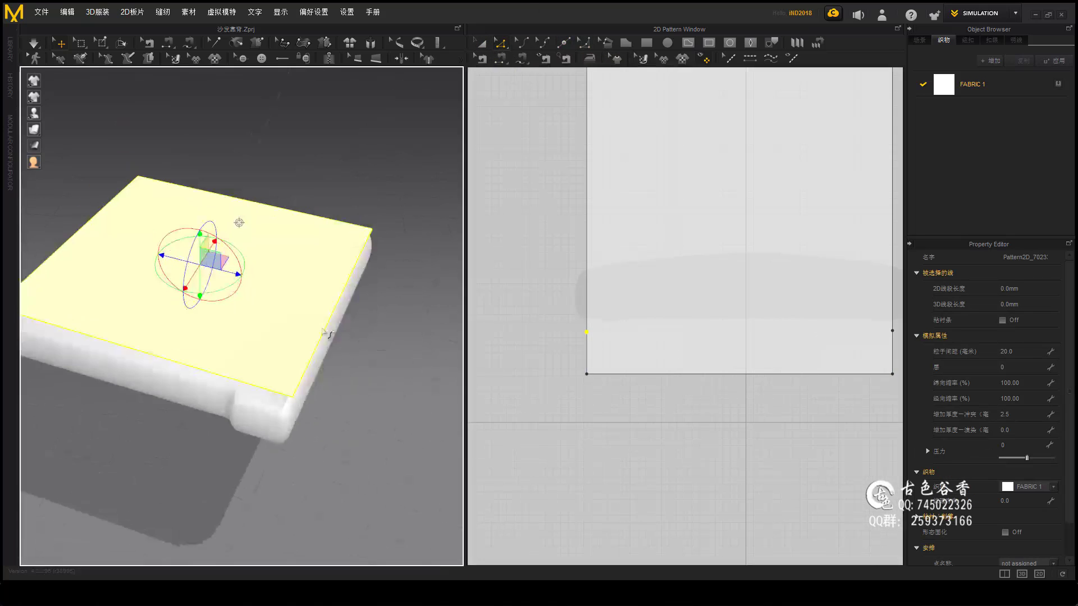
pyautogui.scroll(-2, 558, 331)
pyautogui.rightClick(557, 347)
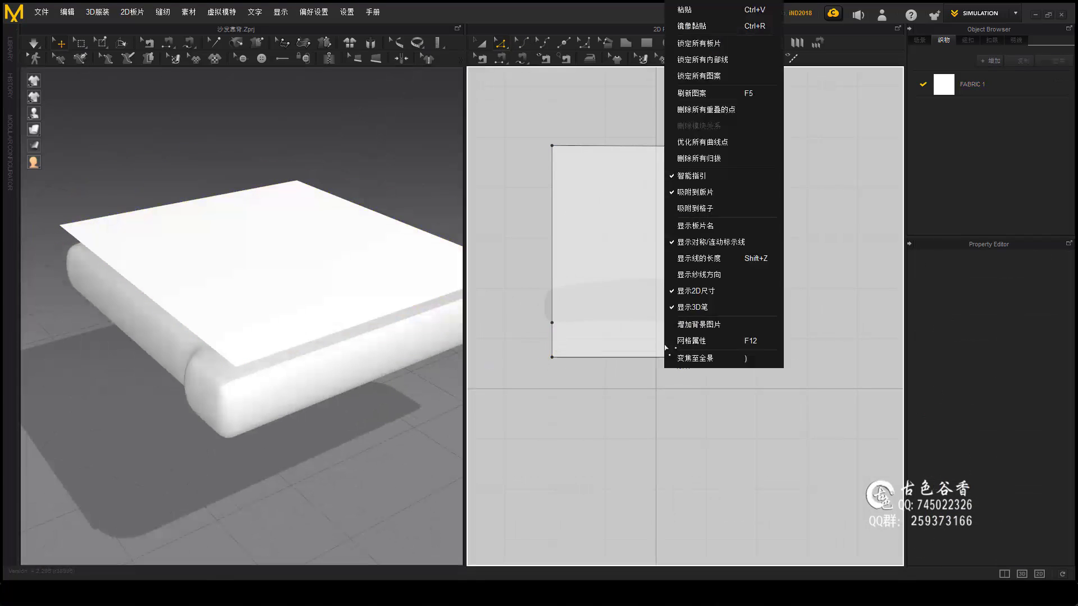
pyautogui.click(696, 163)
pyautogui.click(511, 366)
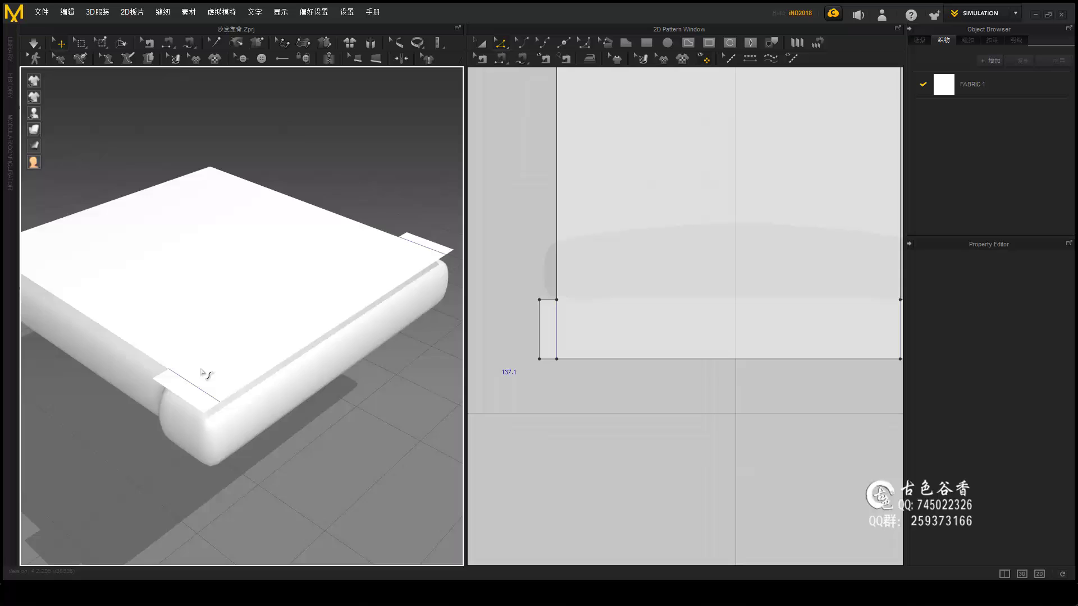
# Step: Rotate the lower side strip pattern 90° upright
pyautogui.moveTo(201, 372); pyautogui.dragTo(211, 337, button='right')
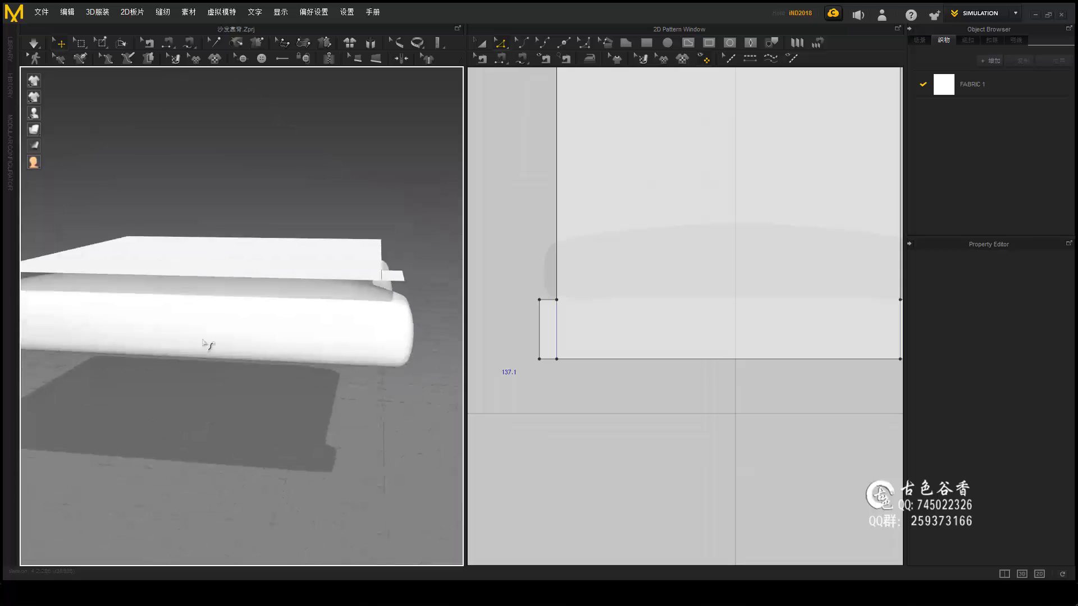
pyautogui.click(221, 241)
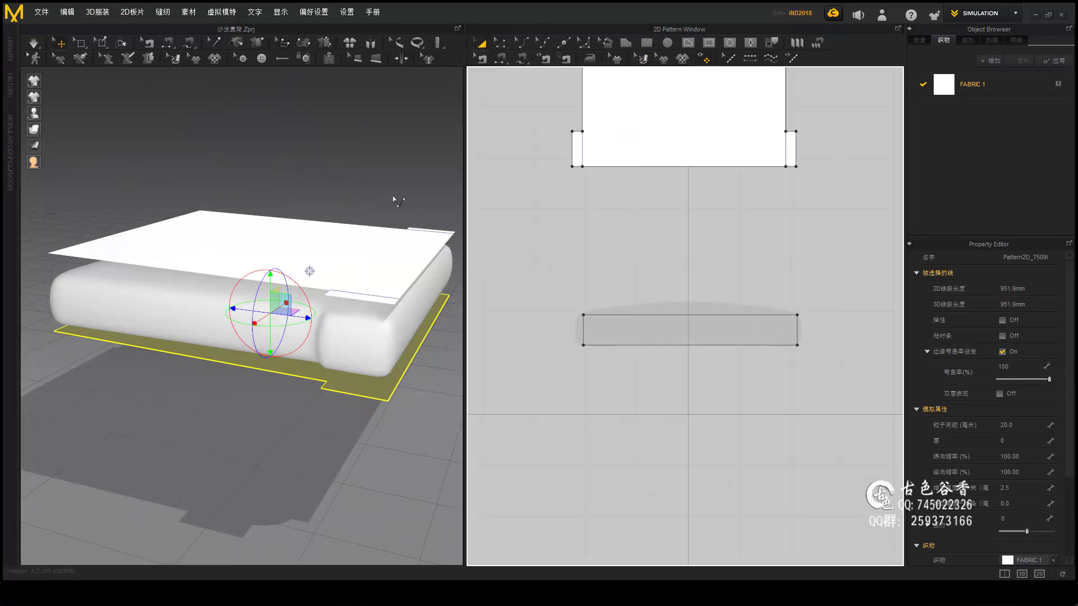
pyautogui.click(621, 335)
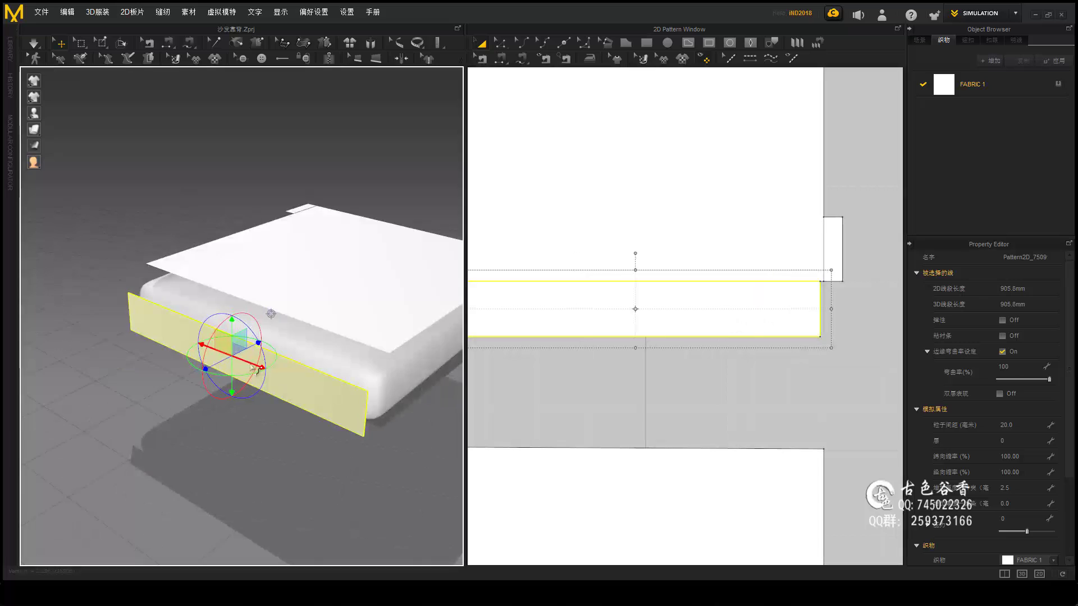
pyautogui.rightClick(688, 365)
pyautogui.click(725, 317)
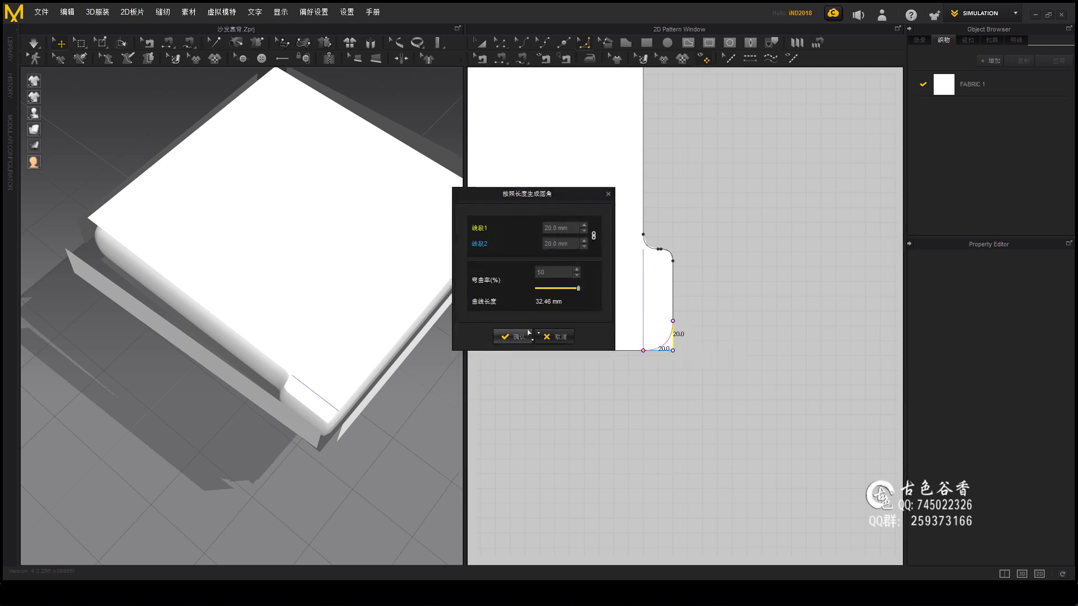
# Step: Apply the 20 mm corner fillet and sew the rounded corner seam to the strip
pyautogui.click(528, 335)
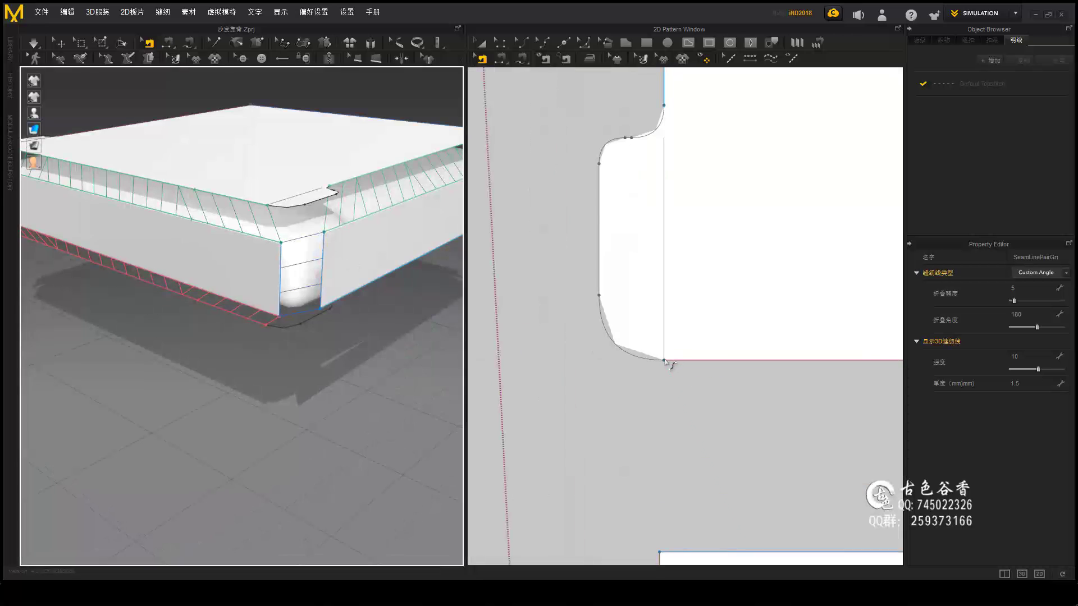
pyautogui.click(628, 357)
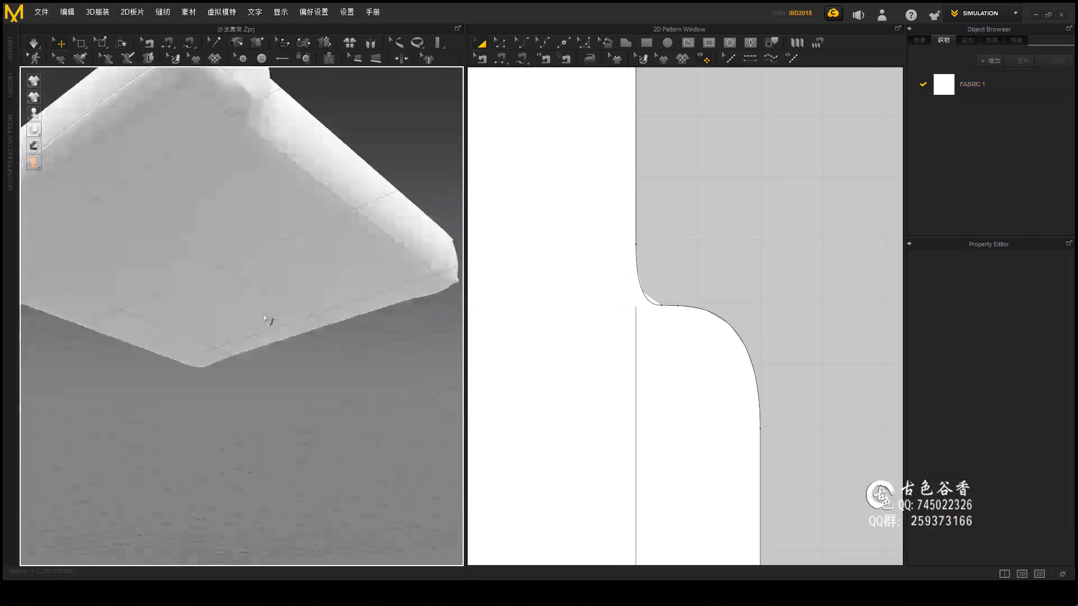
pyautogui.click(644, 176)
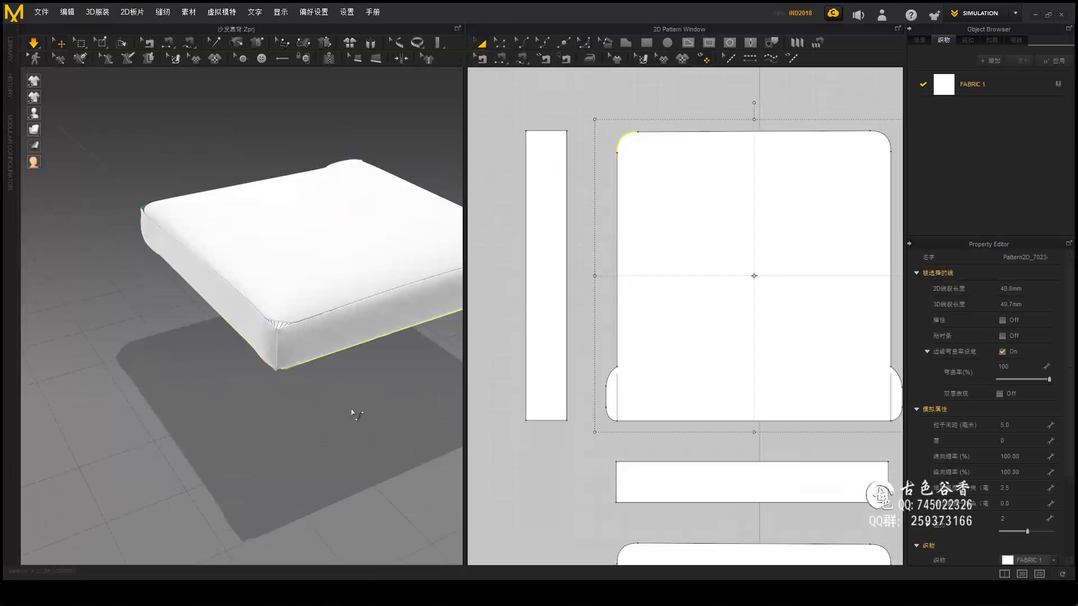
# Step: Select the cushion's side strips and top panel for the elastic Nylon fabric settings
pyautogui.moveTo(353, 412)
pyautogui.mouseDown(button='right')
pyautogui.moveTo(421, 354)
pyautogui.moveTo(325, 414)
pyautogui.mouseUp(button='right')
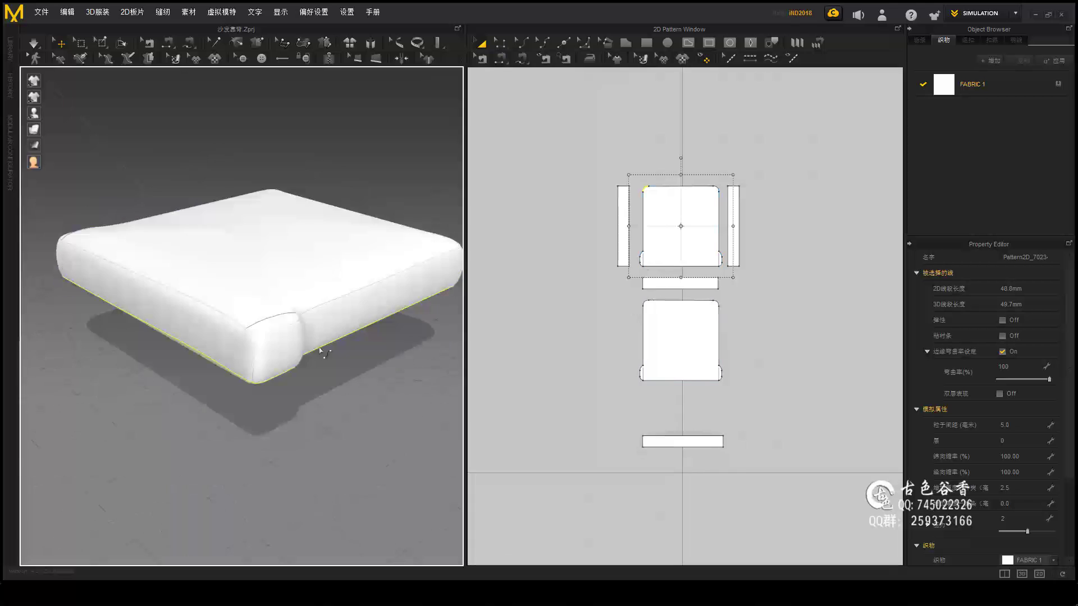
pyautogui.scroll(3, 308, 378)
pyautogui.click(309, 378)
pyautogui.keyDown('shift'); pyautogui.click(84, 380); pyautogui.keyUp('shift')
pyautogui.moveTo(83, 380); pyautogui.dragTo(373, 342, button='right')
pyautogui.click(323, 291)
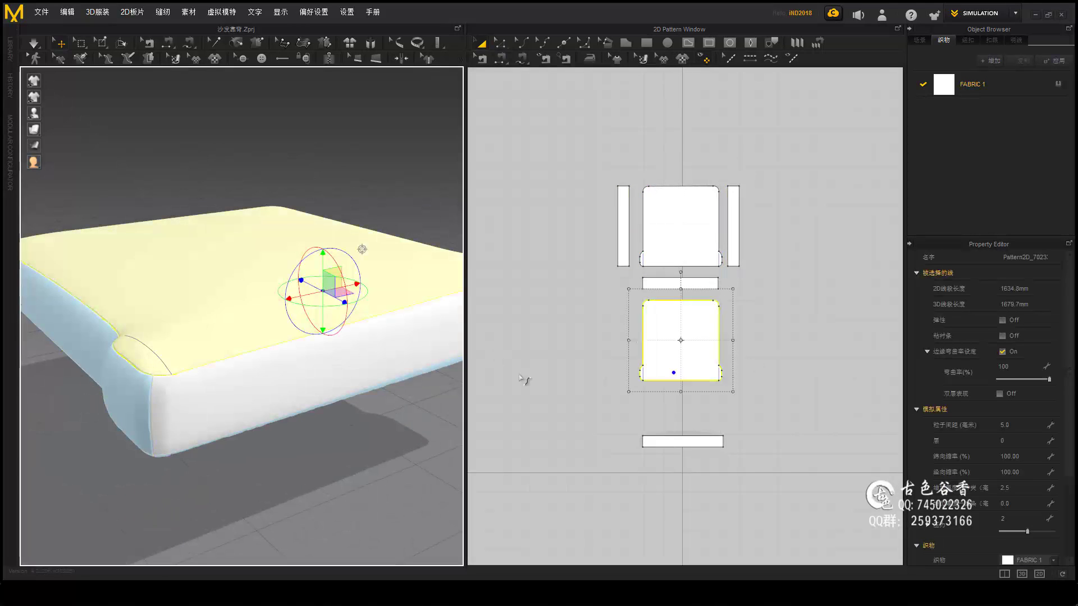
pyautogui.click(867, 356)
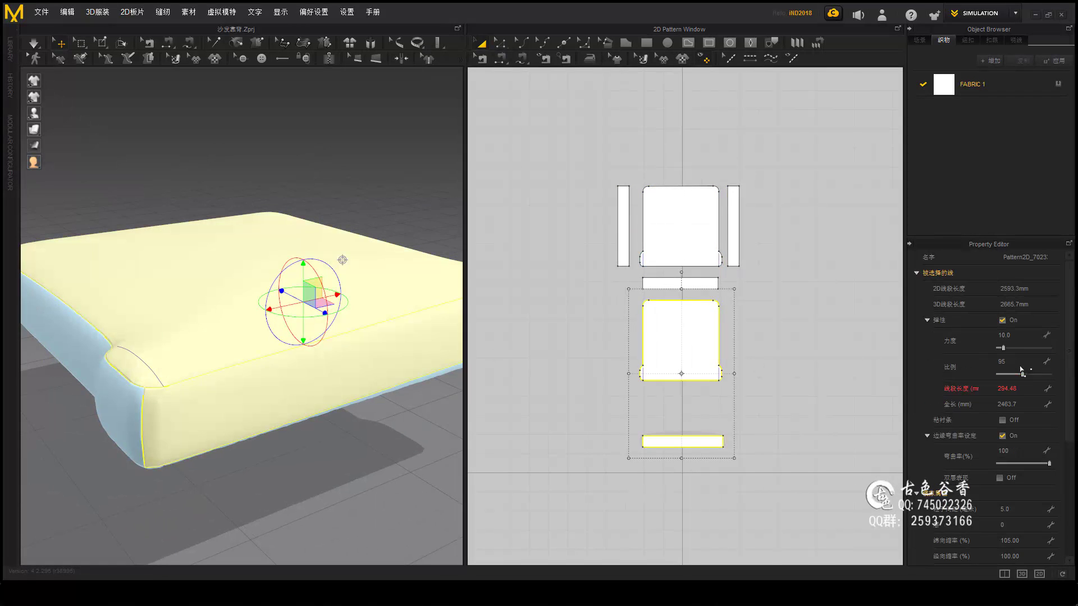
pyautogui.scroll(5, 680, 438)
pyautogui.moveTo(296, 445); pyautogui.dragTo(335, 400, button='middle')
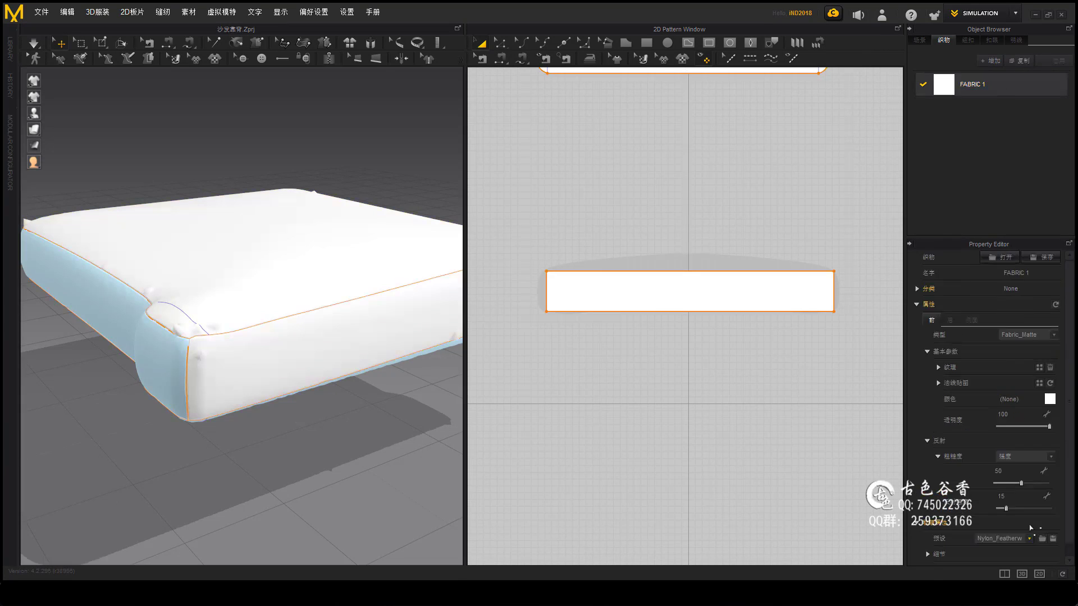
# Step: Simulate the cushion and orbit around to inspect its softly wrinkled shape
pyautogui.press('space')
pyautogui.moveTo(240, 301); pyautogui.dragTo(367, 300, button='right')
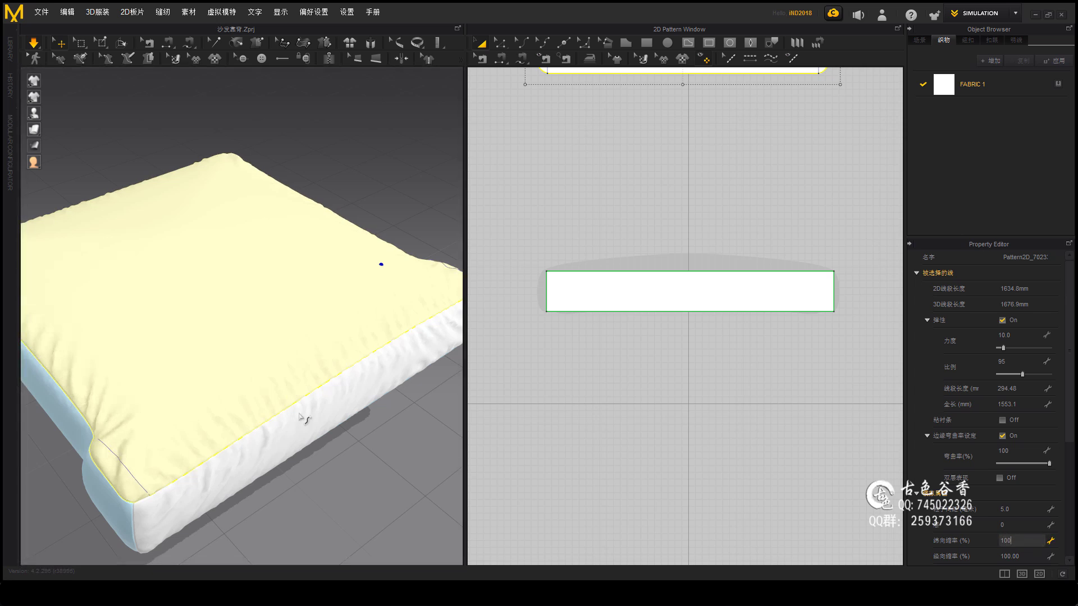
pyautogui.moveTo(300, 417); pyautogui.dragTo(414, 414, button='right')
pyautogui.click(284, 414)
pyautogui.moveTo(284, 414)
pyautogui.mouseDown(button='right')
pyautogui.moveTo(361, 404)
pyautogui.moveTo(385, 417)
pyautogui.mouseUp(button='right')
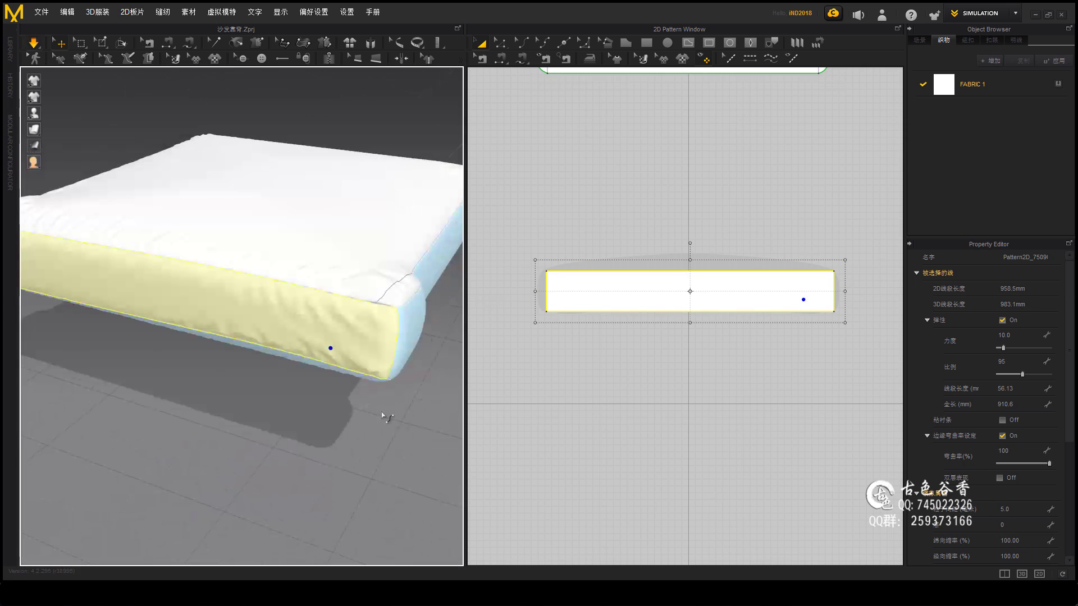
pyautogui.moveTo(281, 408)
pyautogui.mouseDown(button='right')
pyautogui.moveTo(252, 414)
pyautogui.moveTo(285, 391)
pyautogui.moveTo(301, 342)
pyautogui.moveTo(248, 410)
pyautogui.moveTo(245, 377)
pyautogui.mouseUp(button='right')
pyautogui.press('Escape')
pyautogui.click(283, 390)
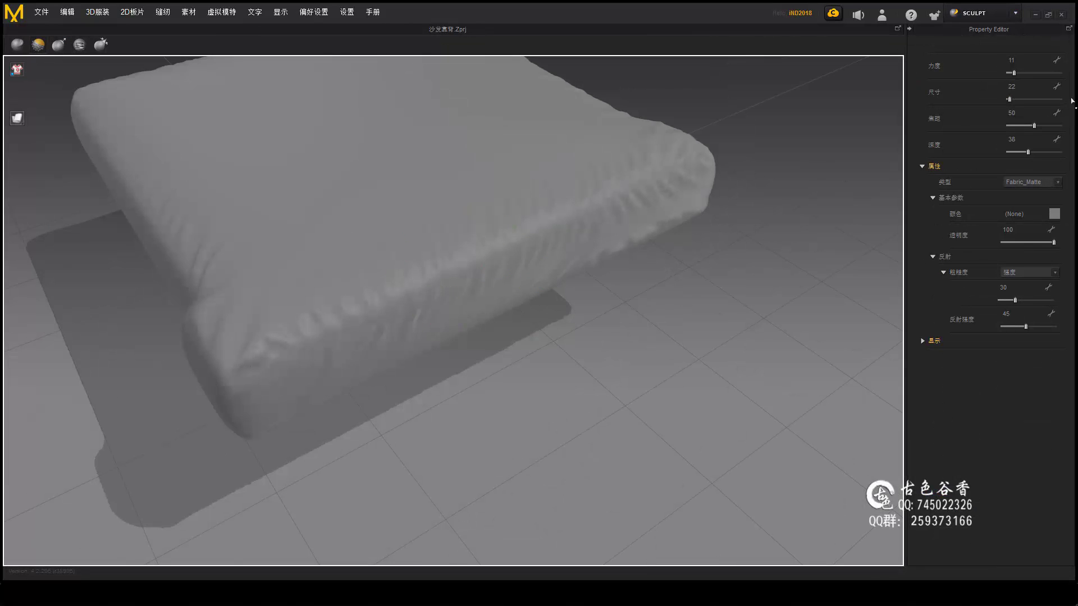
# Step: Brush-smooth the wrinkles along the cushion's sides, then return to SIMULATION mode
pyautogui.moveTo(223, 341)
pyautogui.mouseDown(button='right')
pyautogui.moveTo(433, 317)
pyautogui.moveTo(428, 277)
pyautogui.moveTo(401, 286)
pyautogui.moveTo(430, 251)
pyautogui.moveTo(640, 180)
pyautogui.moveTo(784, 301)
pyautogui.moveTo(561, 320)
pyautogui.moveTo(334, 306)
pyautogui.mouseUp(button='right')
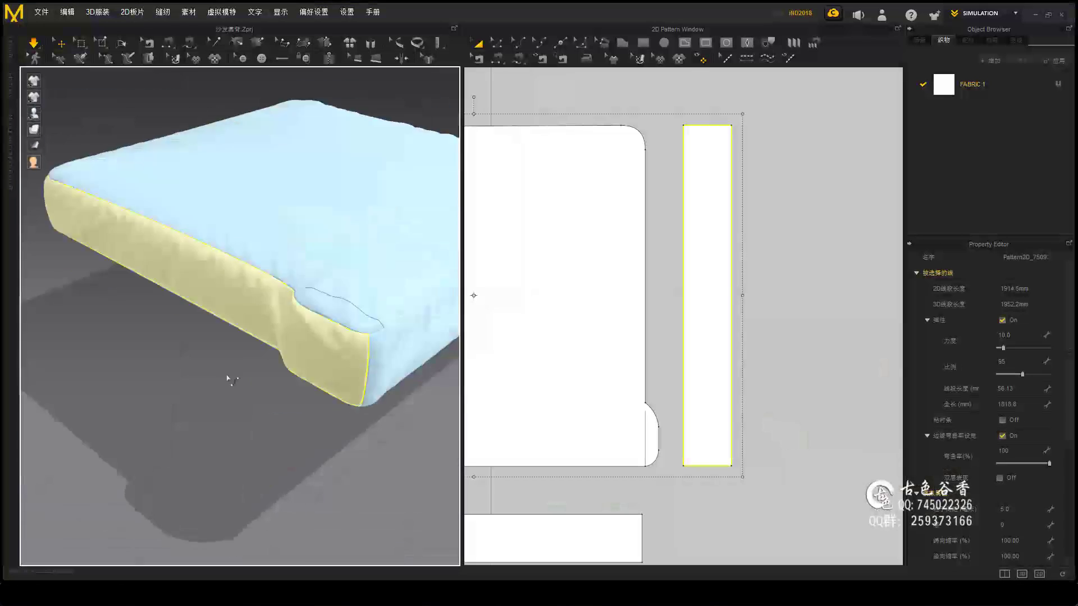
pyautogui.moveTo(229, 380); pyautogui.dragTo(285, 384, button='right')
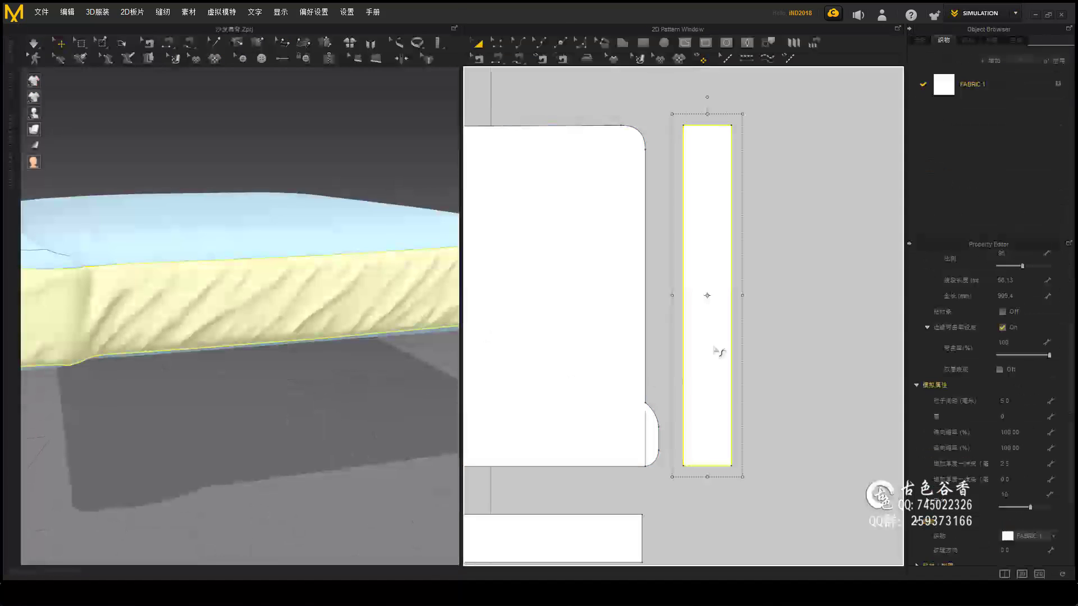
pyautogui.moveTo(181, 204); pyautogui.dragTo(272, 371, button='right')
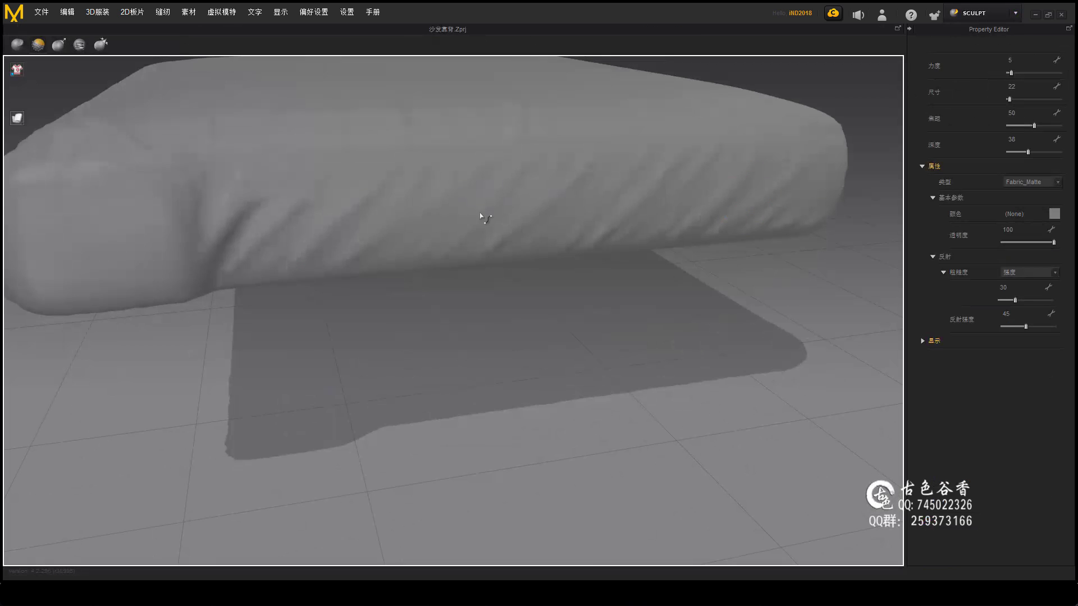
pyautogui.scroll(-3, 626, 289)
pyautogui.moveTo(489, 320); pyautogui.dragTo(315, 244, button='right')
pyautogui.scroll(3, 670, 185)
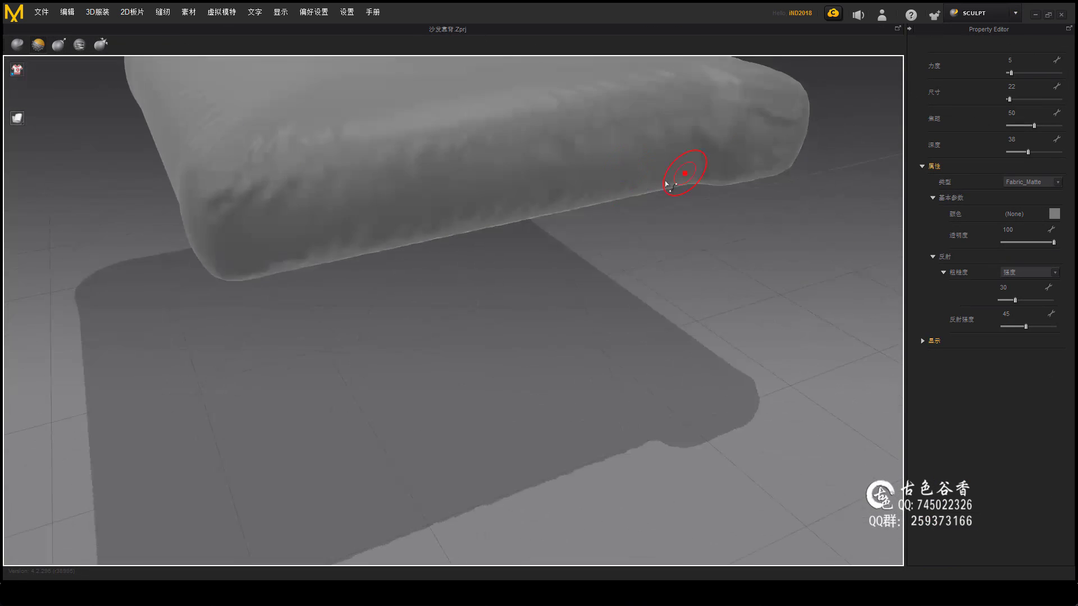
pyautogui.click(1015, 12)
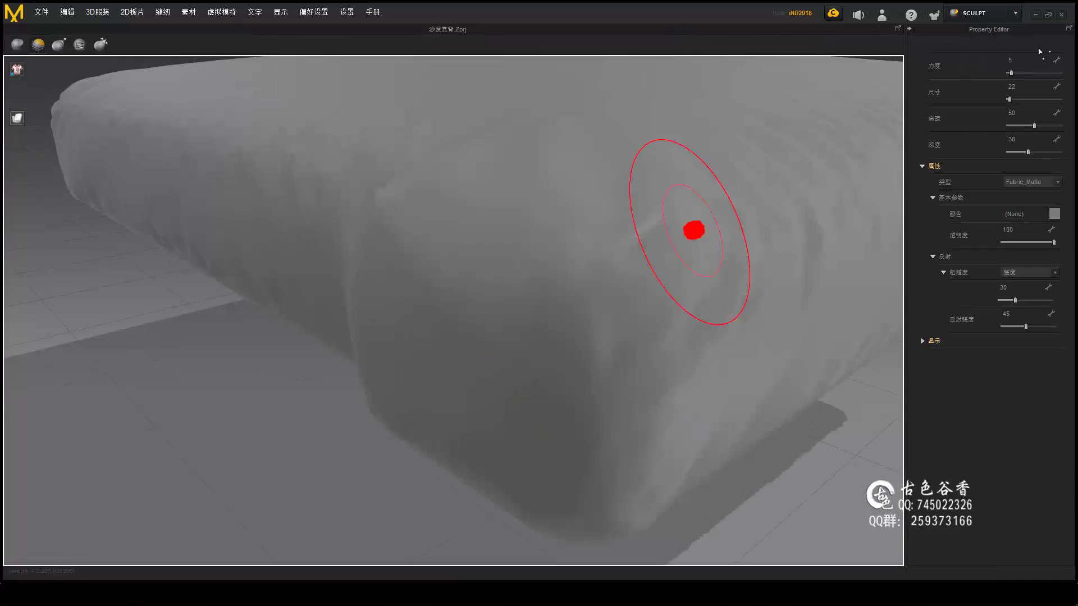
pyautogui.click(1015, 12)
pyautogui.click(979, 22)
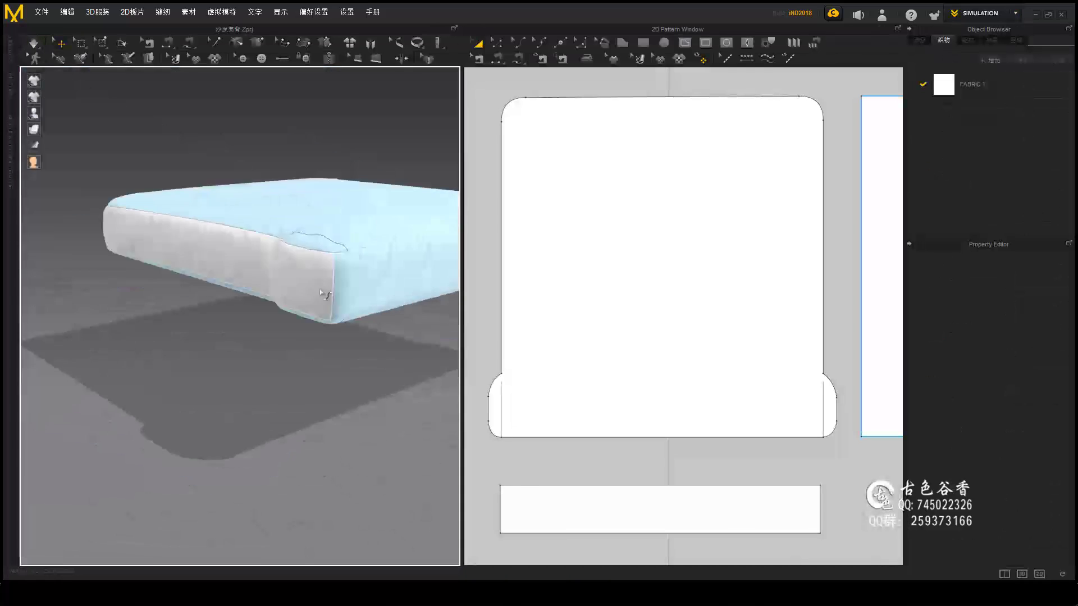
# Step: Save the cushion project under a new name
pyautogui.click(629, 382)
pyautogui.click(629, 247)
pyautogui.moveTo(281, 252); pyautogui.dragTo(225, 280, button='right')
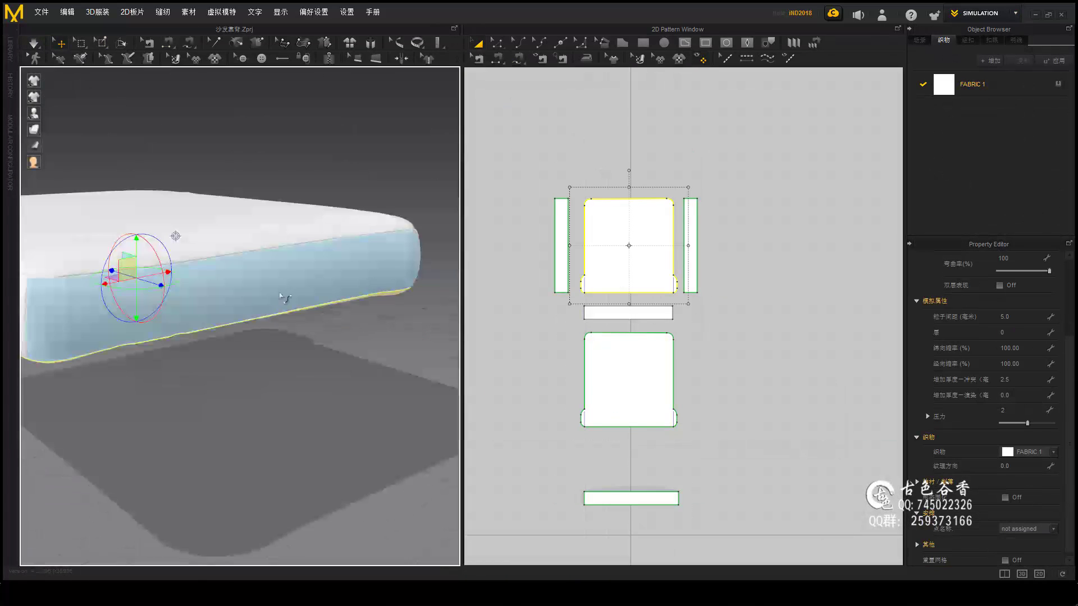
pyautogui.click(657, 266)
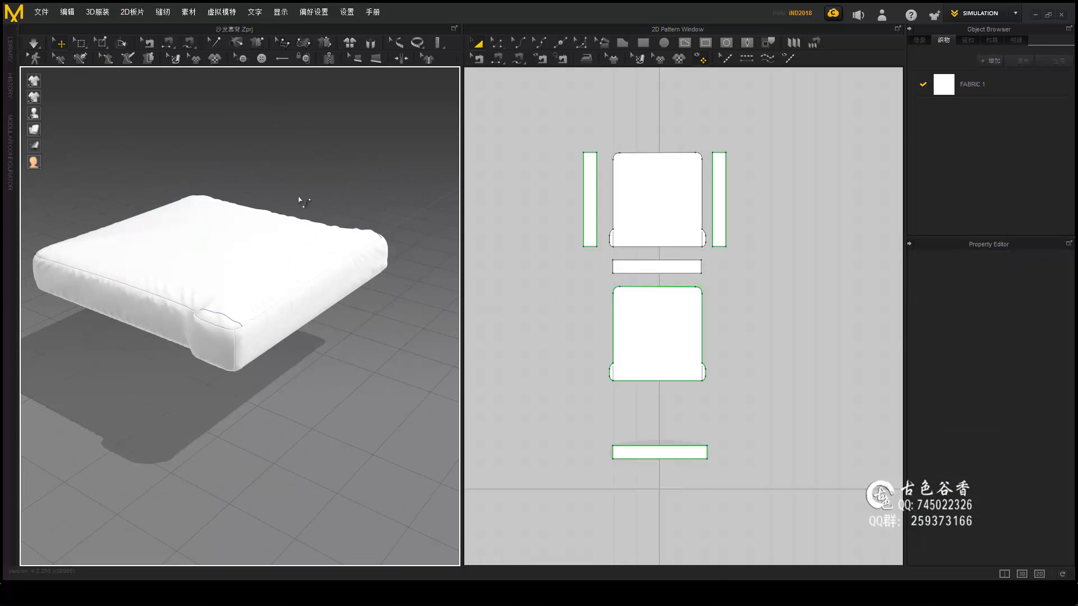
pyautogui.hotkey('ctrl', 'shift', 's')
pyautogui.click(596, 517)
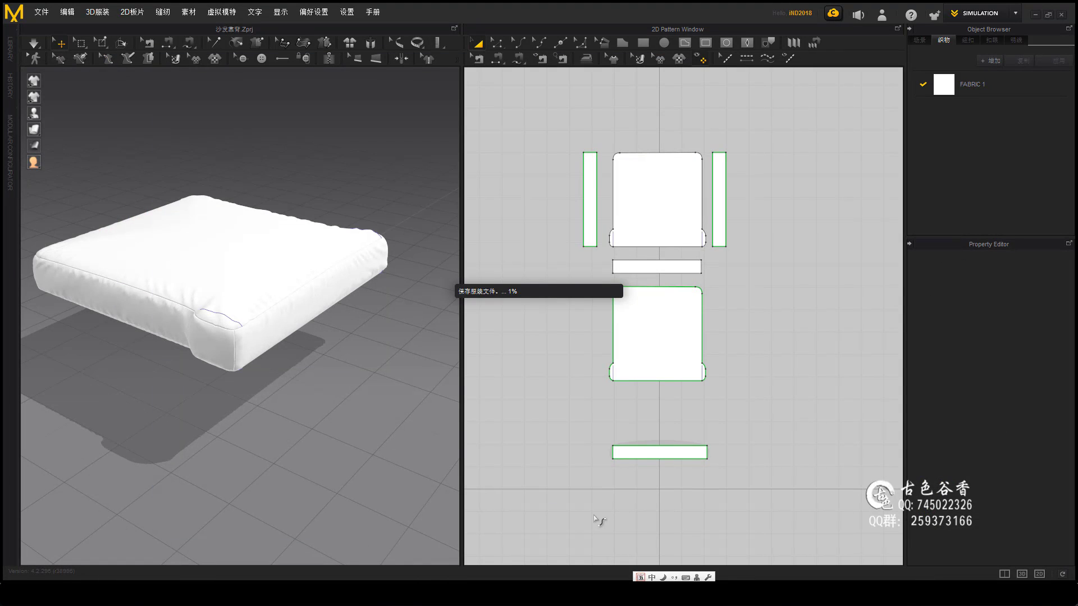
# Step: Select all pattern pieces and choose File > Export > OBJ
pyautogui.hotkey('ctrl', 'a')
pyautogui.click(373, 356)
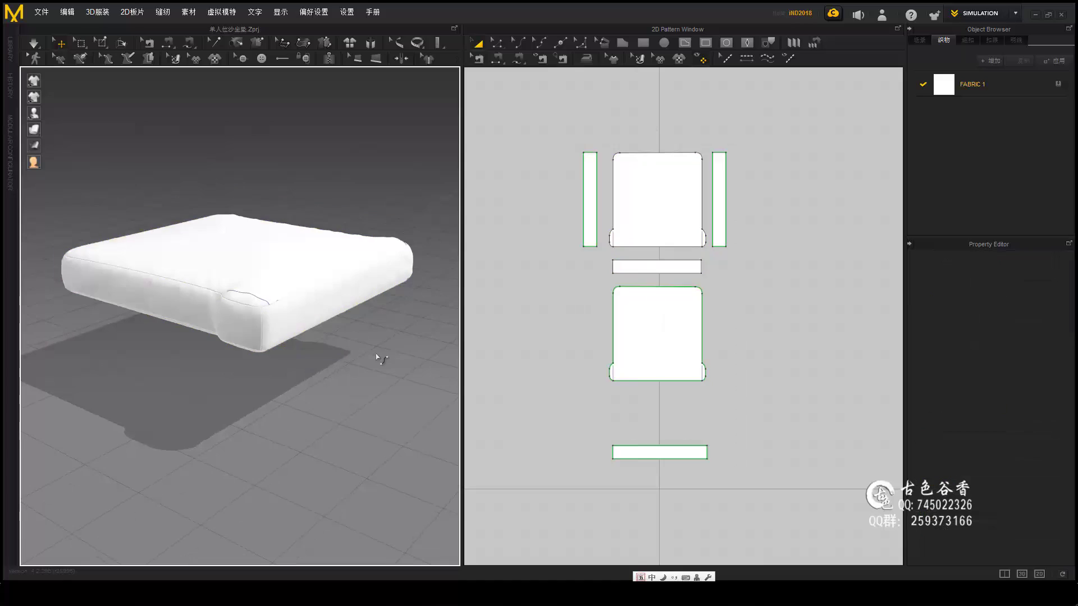
pyautogui.click(41, 12)
pyautogui.click(140, 160)
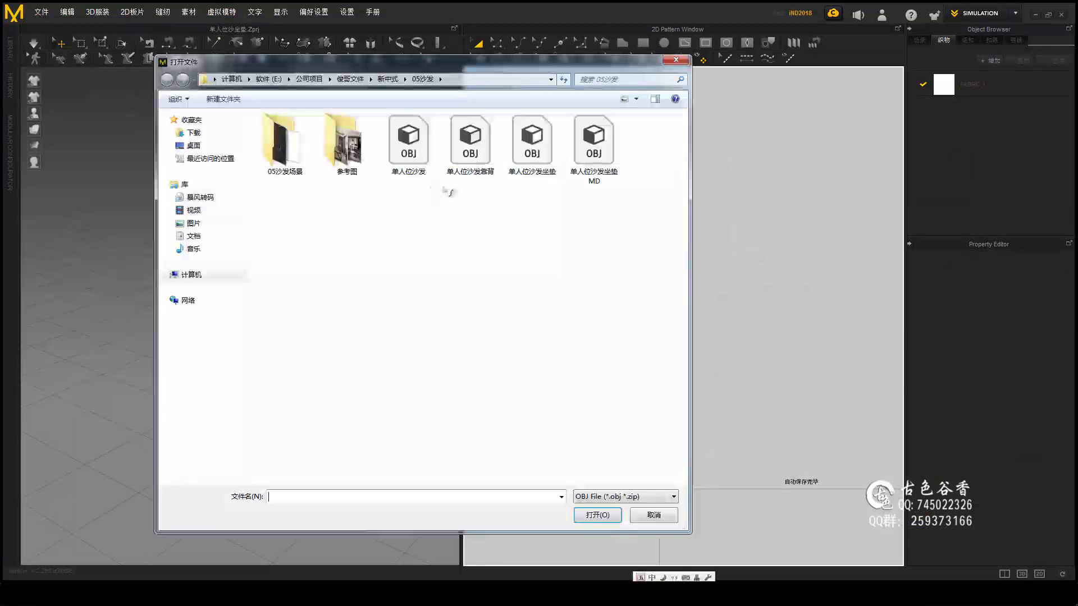
# Step: Import the sofa OBJ into Marvelous Designer with its import options confirmed
pyautogui.doubleClick(409, 146)
pyautogui.click(542, 492)
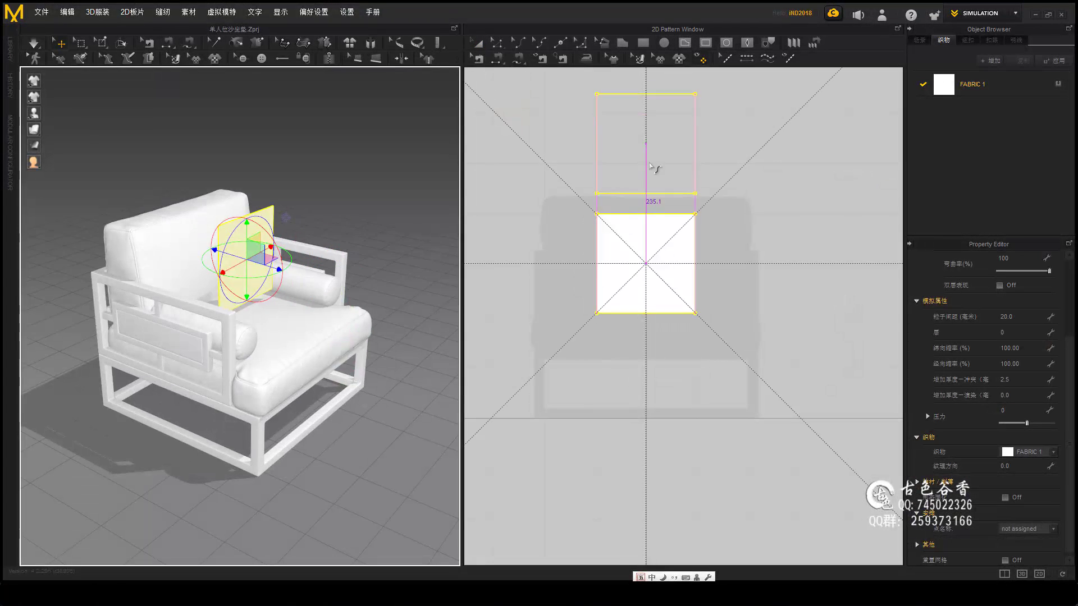
pyautogui.click(651, 163)
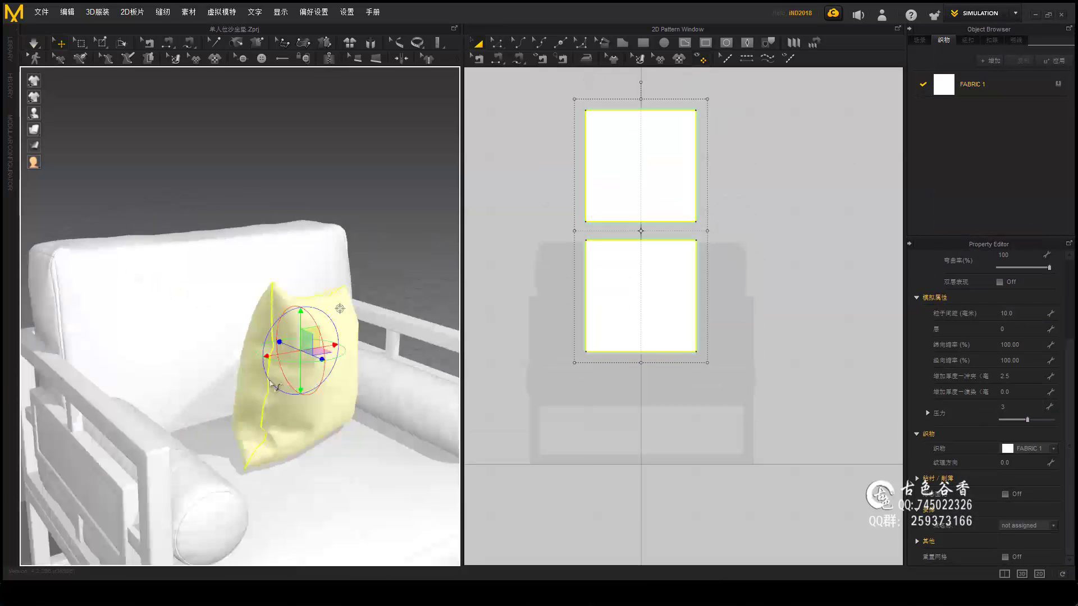
# Step: Apply a fabric preset to FABRIC 1 on both pillow patterns and simulate the pillow
pyautogui.click(971, 84)
pyautogui.click(1042, 528)
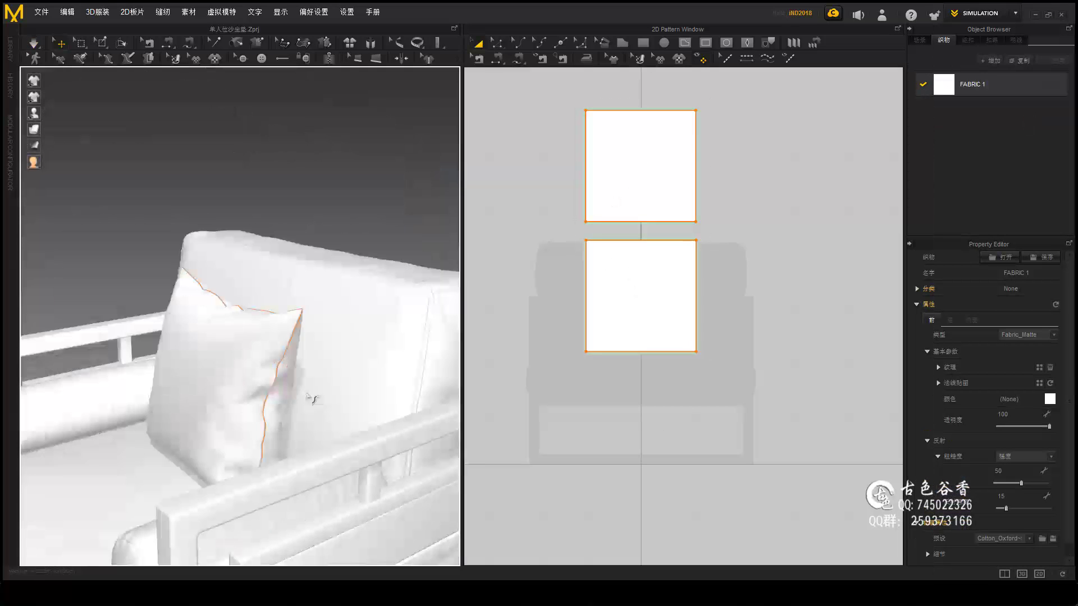
pyautogui.click(609, 268)
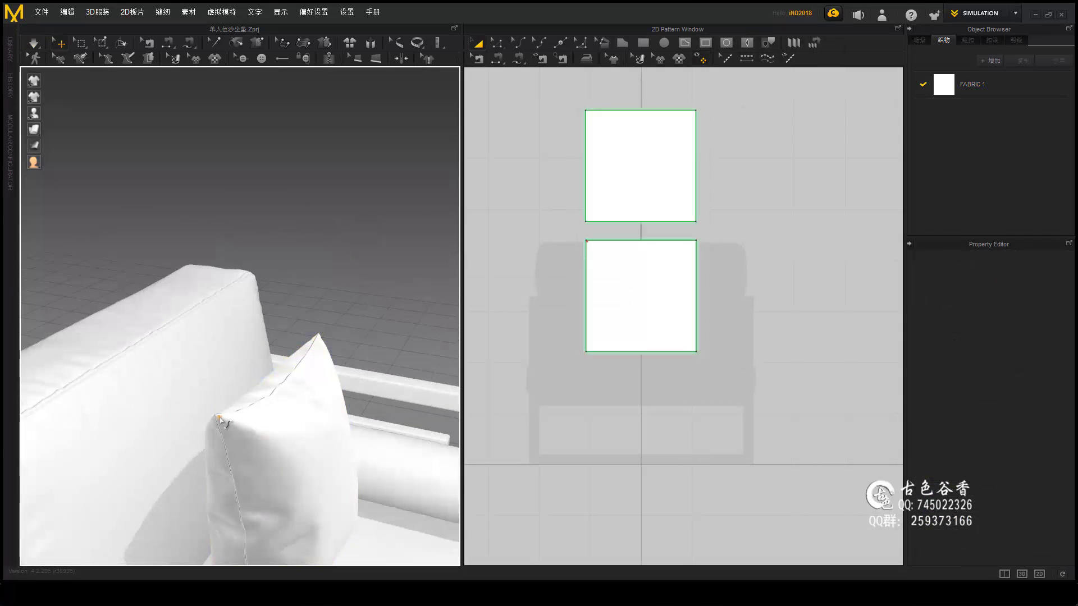
pyautogui.press('space')
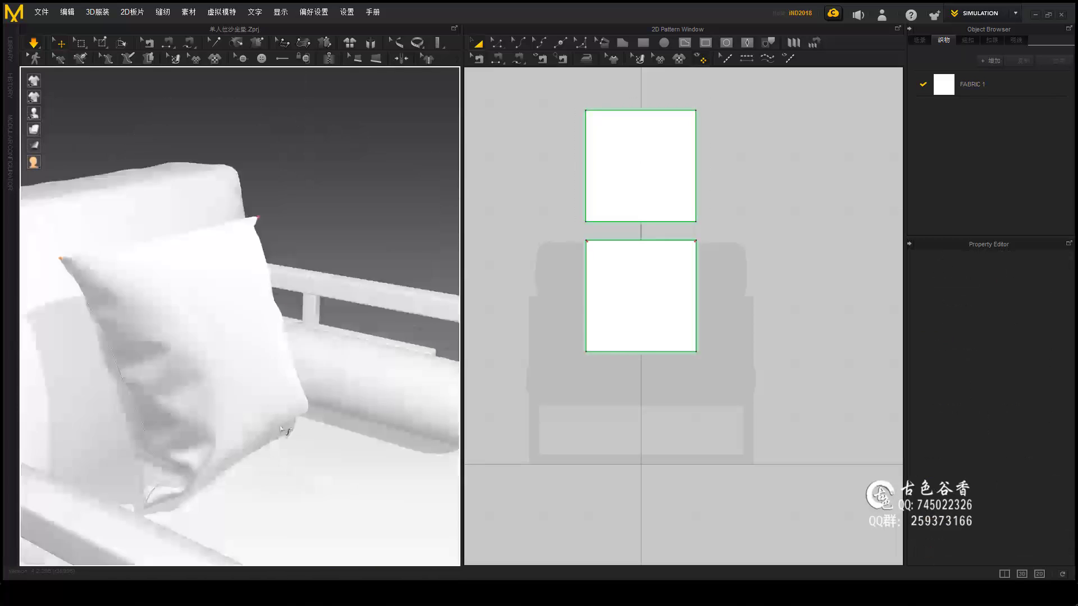
pyautogui.click(1032, 544)
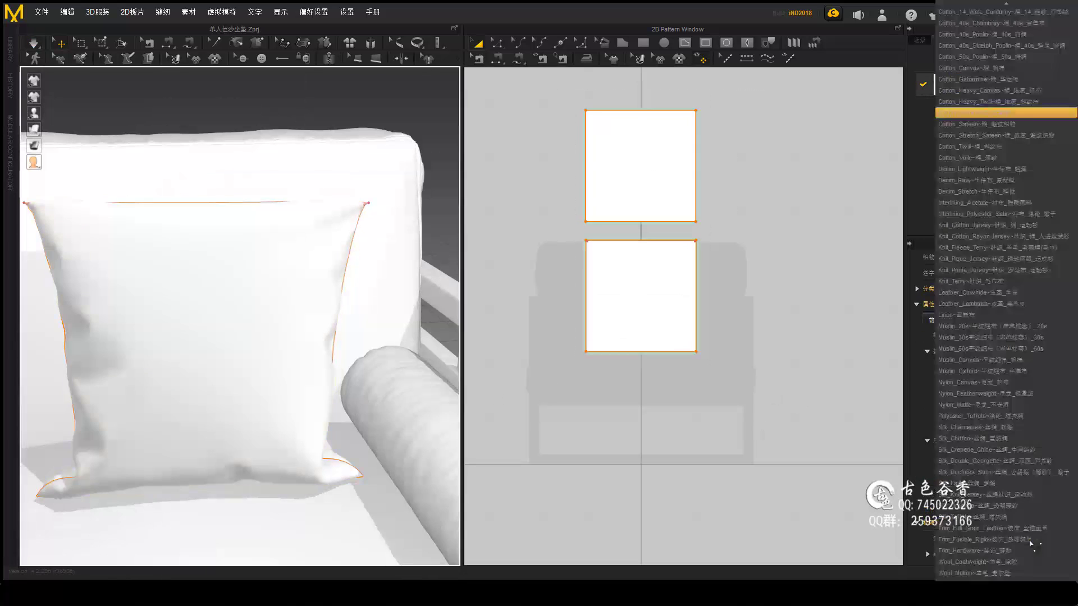
pyautogui.moveTo(535, 69); pyautogui.dragTo(740, 405)
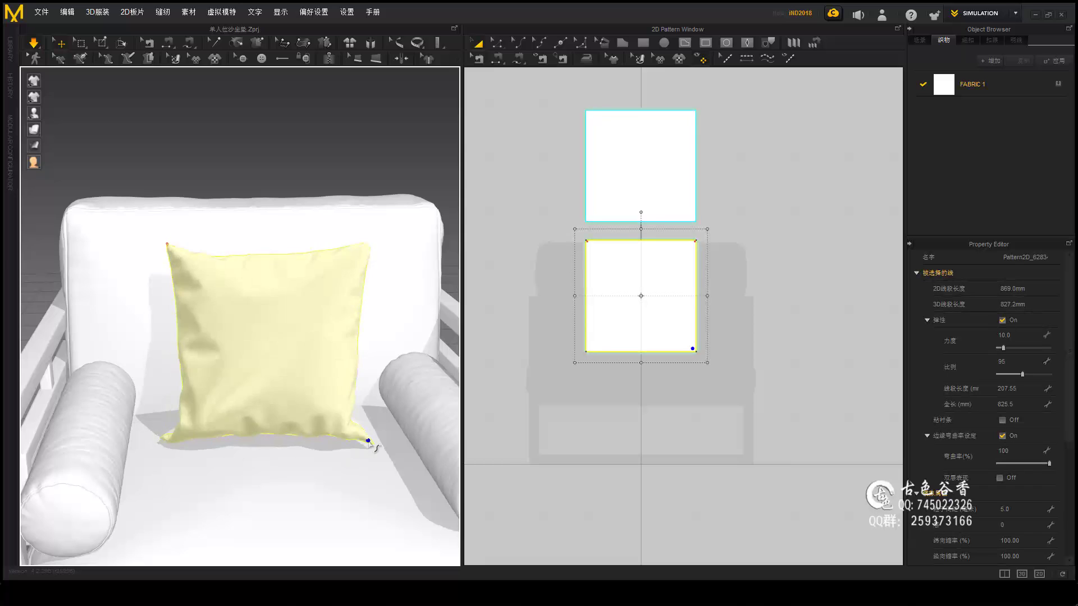
# Step: Orbit around the simulated pillow on the sofa with both pattern pieces selected
pyautogui.moveTo(374, 448)
pyautogui.mouseDown(button='right')
pyautogui.moveTo(217, 510)
pyautogui.moveTo(352, 286)
pyautogui.mouseUp(button='right')
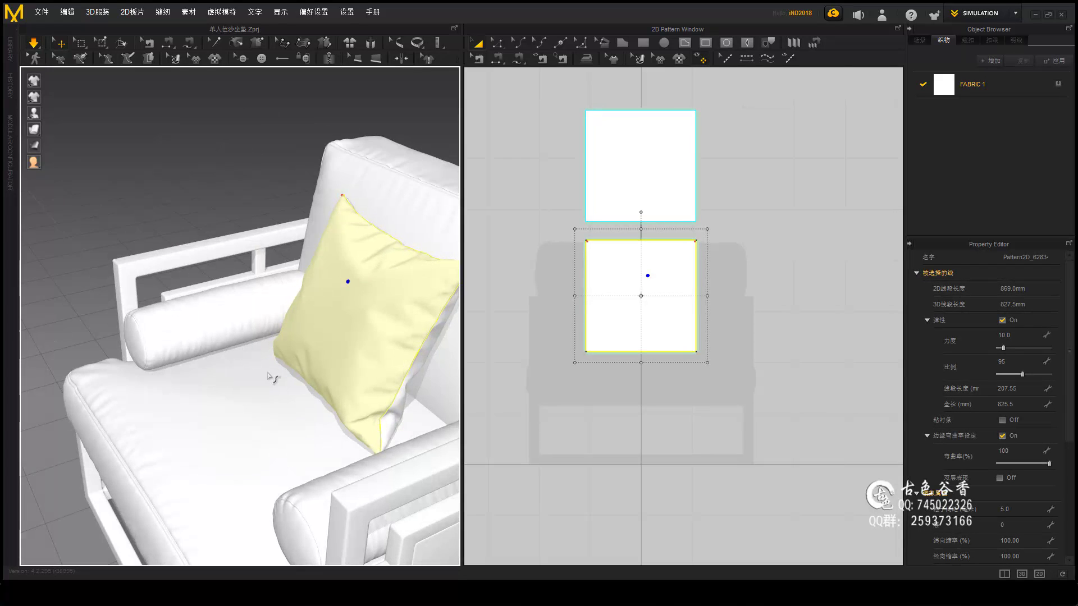
pyautogui.moveTo(268, 376); pyautogui.dragTo(348, 280, button='right')
pyautogui.rightClick(311, 281)
pyautogui.click(425, 221)
pyautogui.moveTo(425, 221); pyautogui.dragTo(205, 142, button='right')
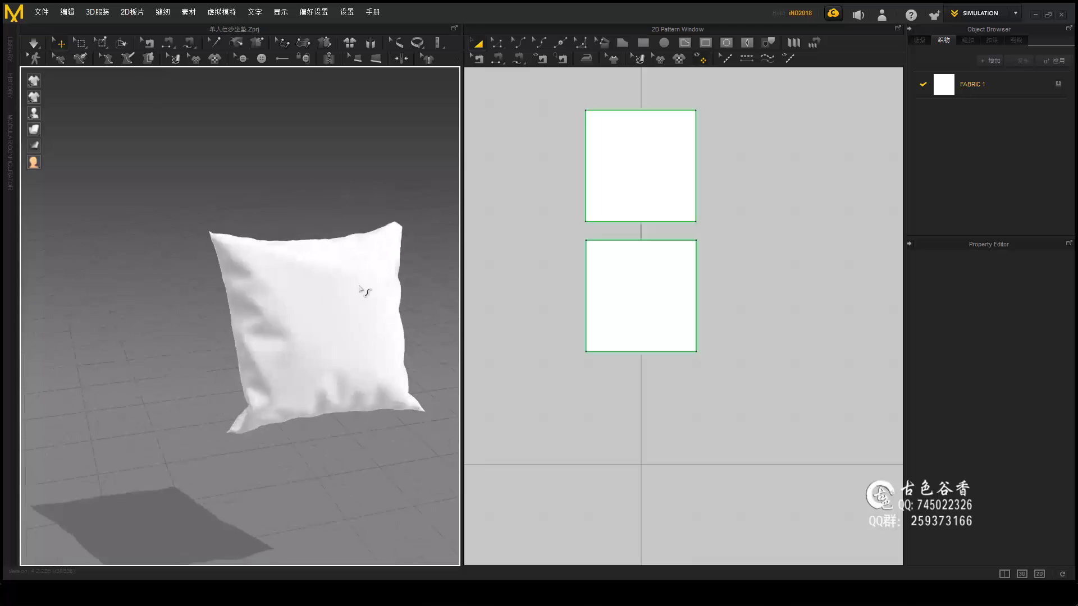
pyautogui.click(67, 12)
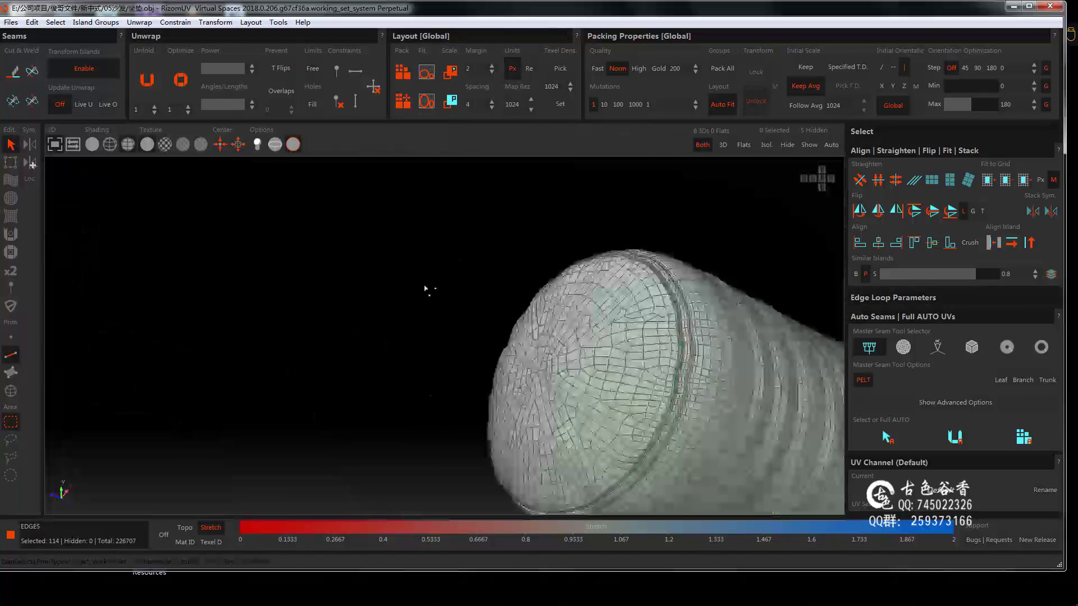
# Step: Zoom the RizomUV viewport in on the bolster cushion's seams
pyautogui.scroll(5, 368, 235)
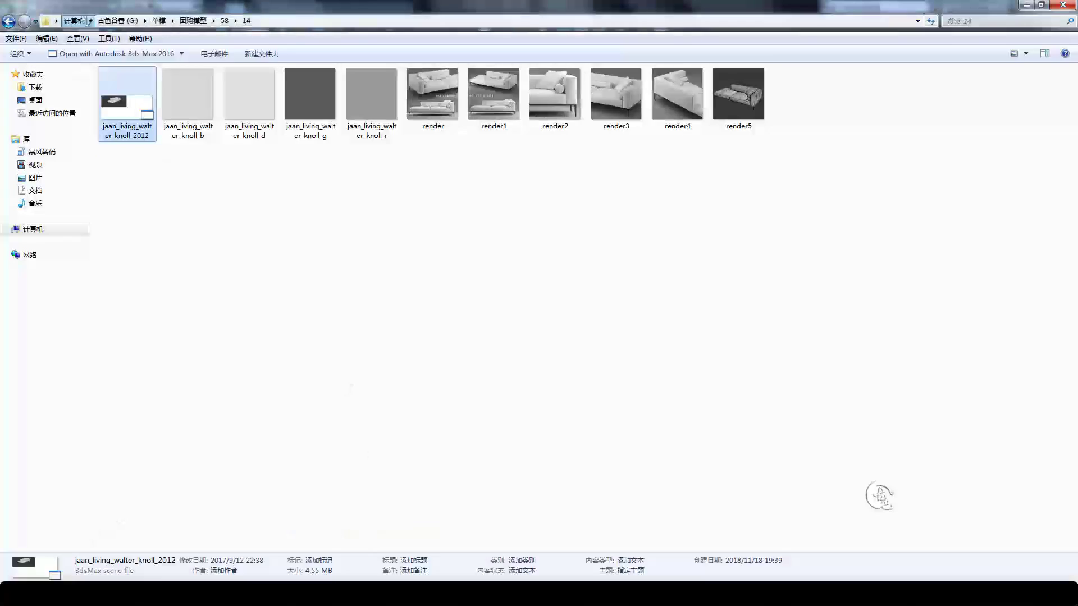
# Step: Open the TY-SF04-2L model folder and start rotating the T-shaped frame piece
pyautogui.doubleClick(918, 232)
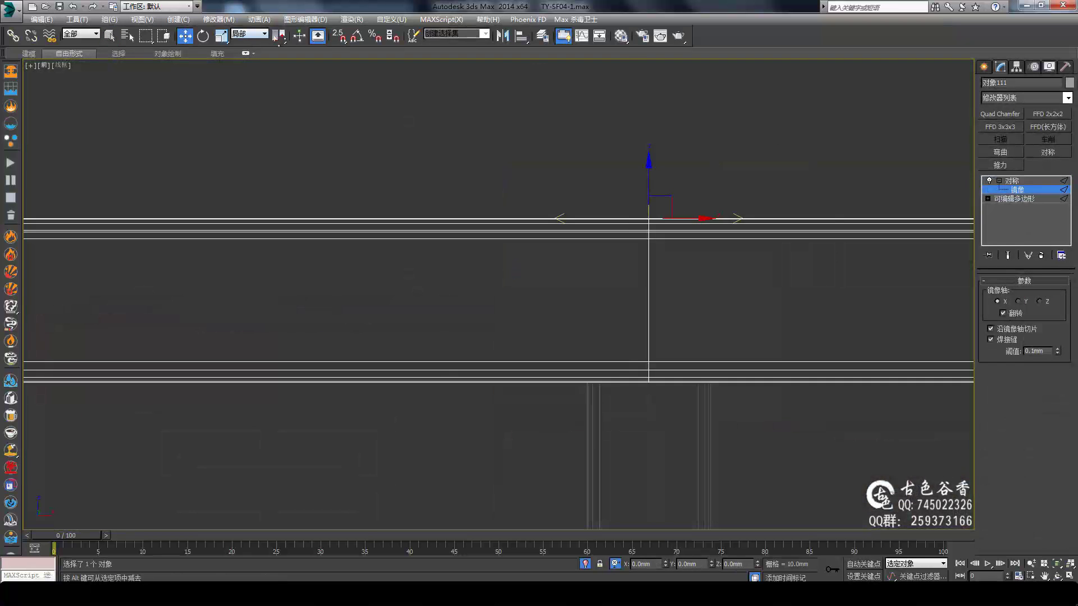
pyautogui.press('e')
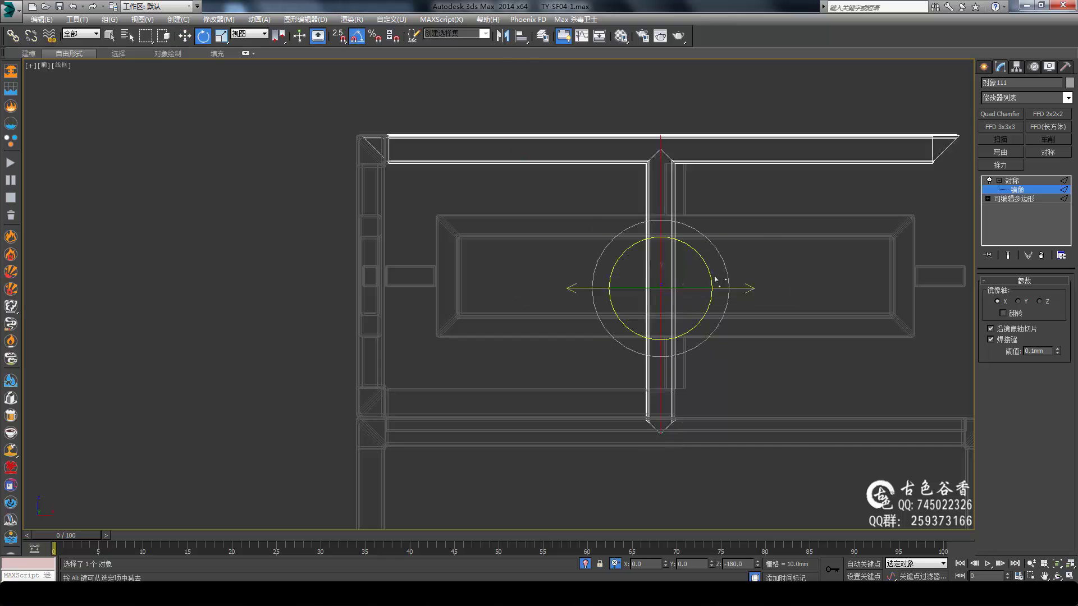
# Step: Select the rail's right-end corner vertices in Vertex mode and bring up the Material Editor
pyautogui.press('1')
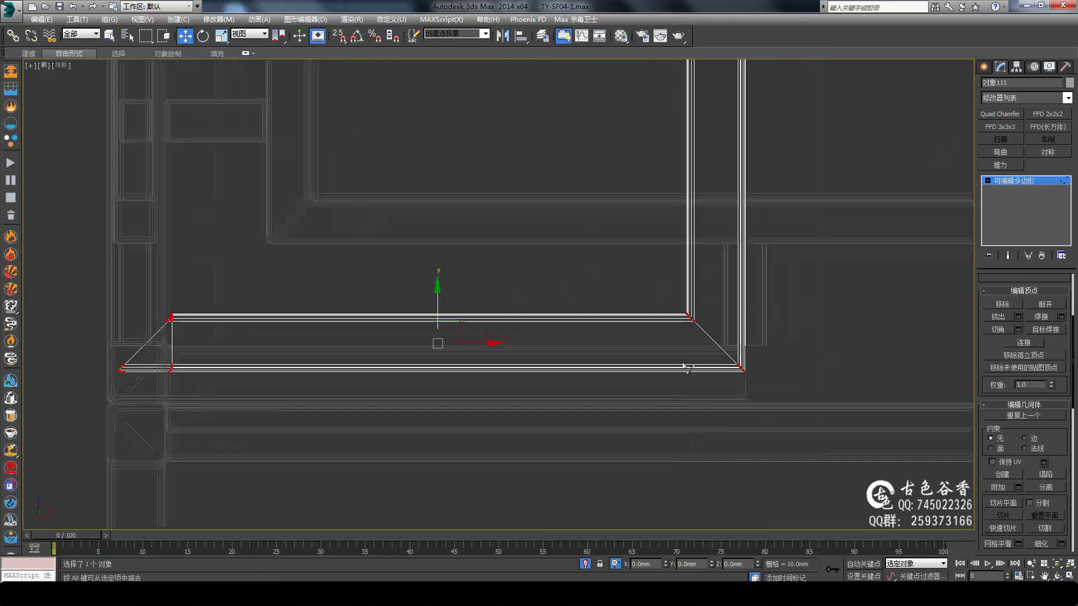
pyautogui.moveTo(630, 233); pyautogui.dragTo(794, 457)
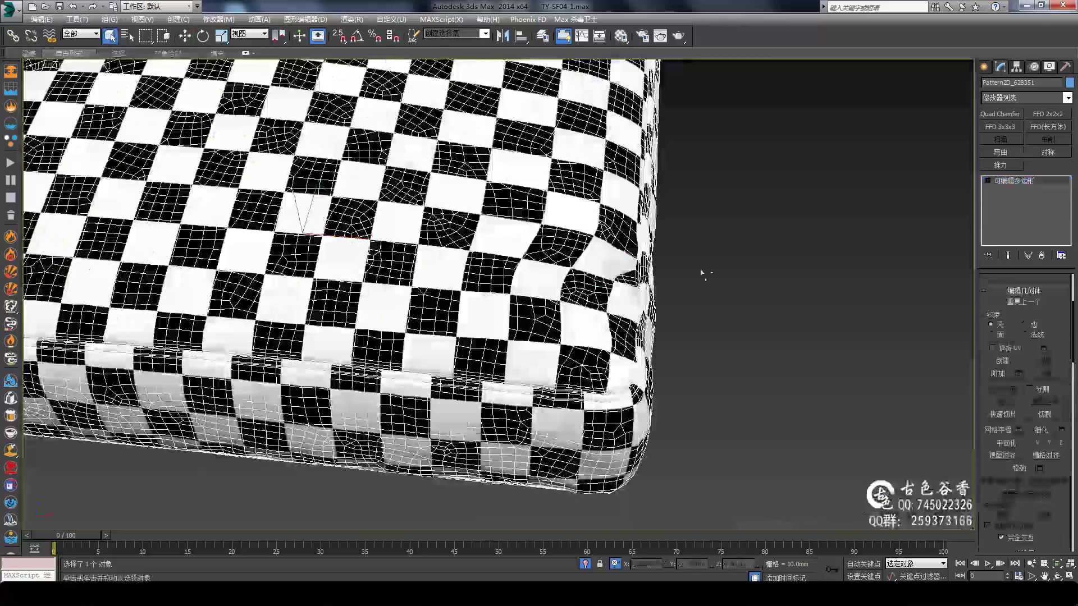
pyautogui.press('m')
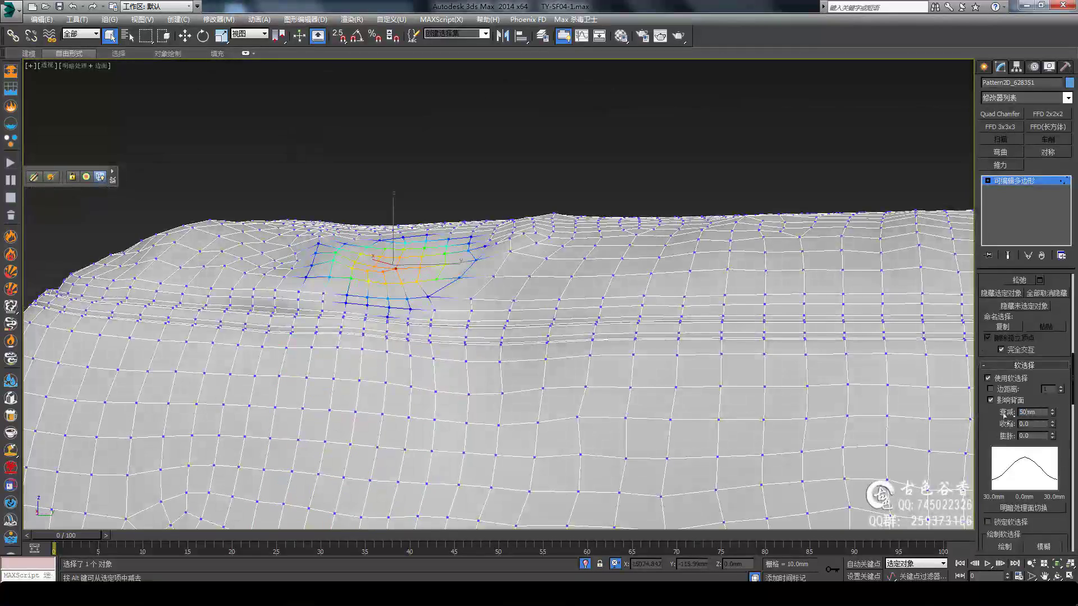
# Step: Zoom in on the seat cushion, dent its surface along the seam, then return to Move
pyautogui.moveTo(539, 281)
pyautogui.keyDown('alt'); pyautogui.mouseDown(button='middle')
pyautogui.moveTo(453, 224)
pyautogui.moveTo(362, 399)
pyautogui.moveTo(315, 168)
pyautogui.mouseUp(button='middle'); pyautogui.keyUp('alt')
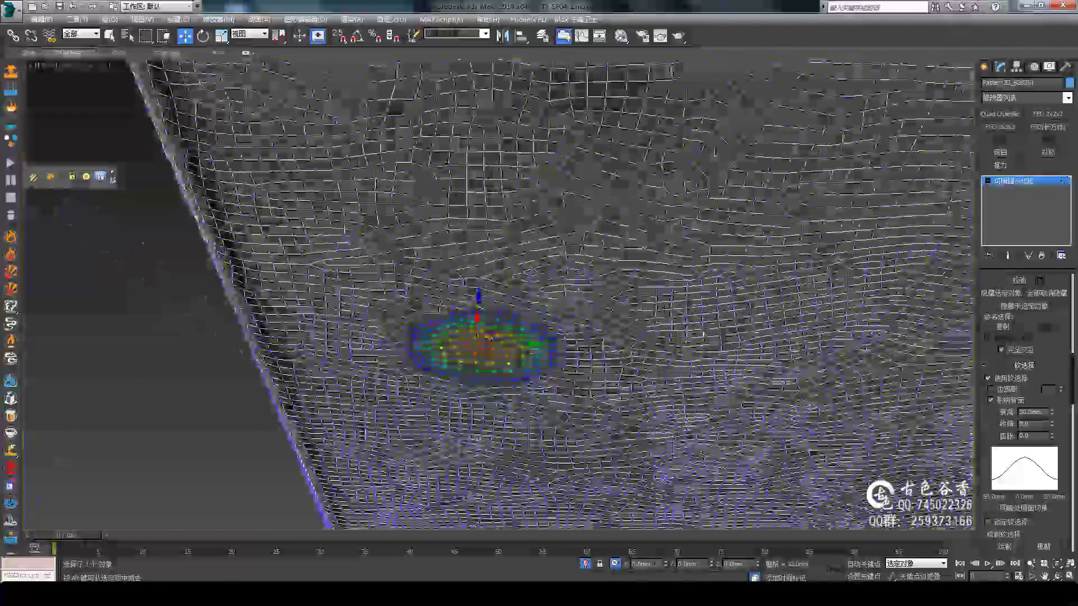
pyautogui.scroll(3, 314, 169)
pyautogui.scroll(3, 292, 97)
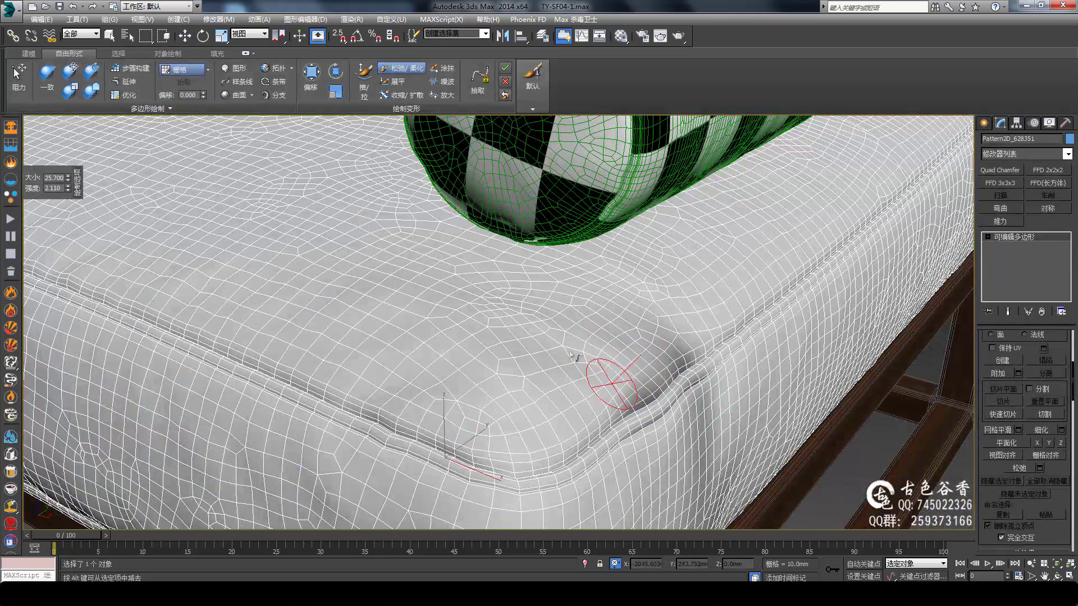
pyautogui.scroll(5, 570, 354)
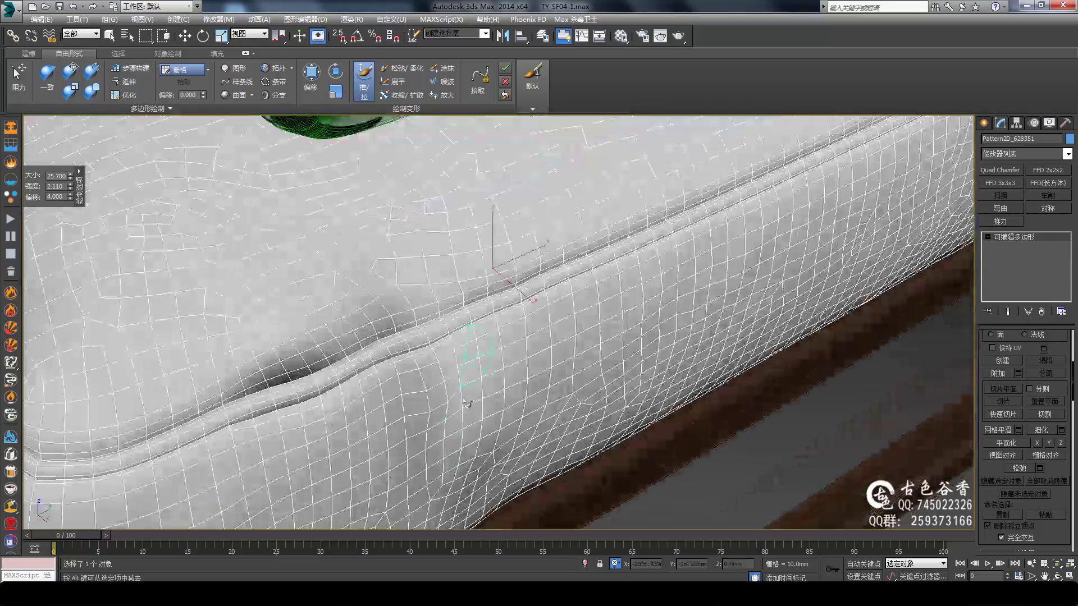
pyautogui.press('w')
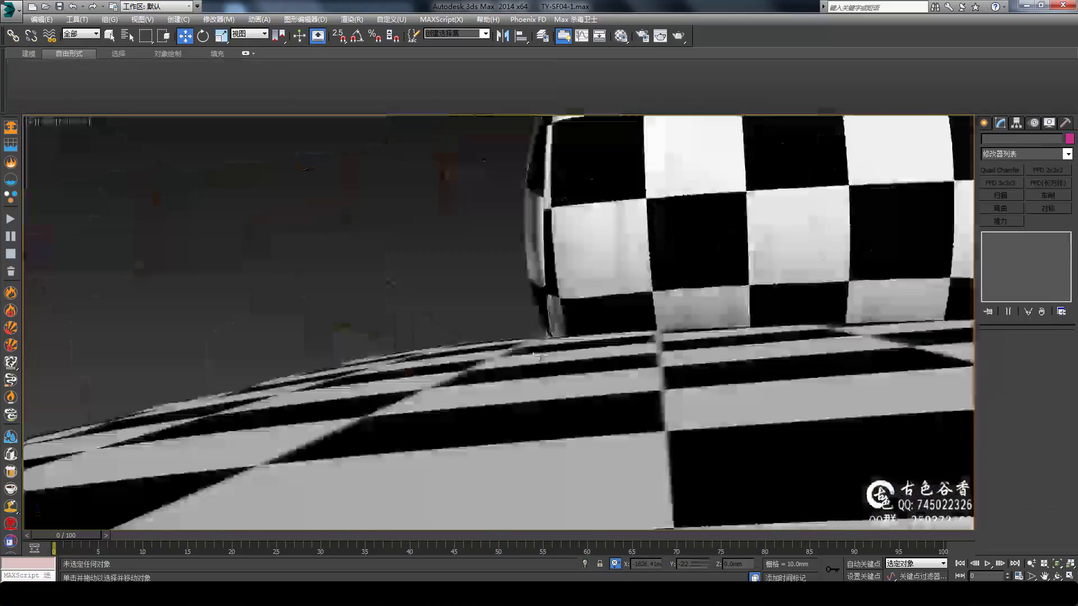
pyautogui.scroll(-5, 694, 354)
pyautogui.scroll(-3, 663, 365)
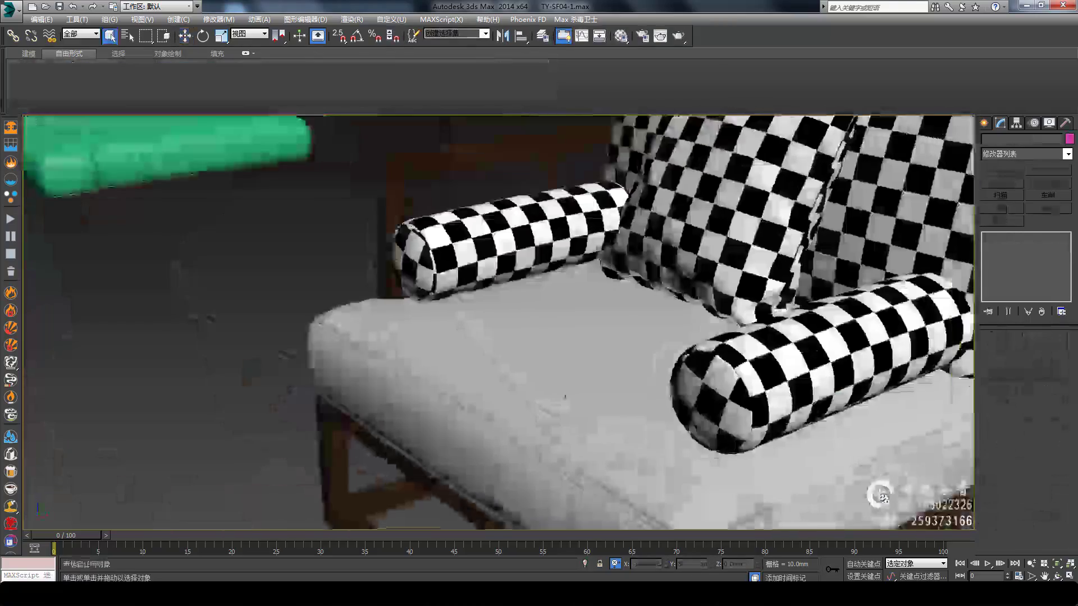
pyautogui.scroll(-3, 572, 402)
# Step: Load the seat cushion .Zprj project in Marvelous Designer
pyautogui.press('q')
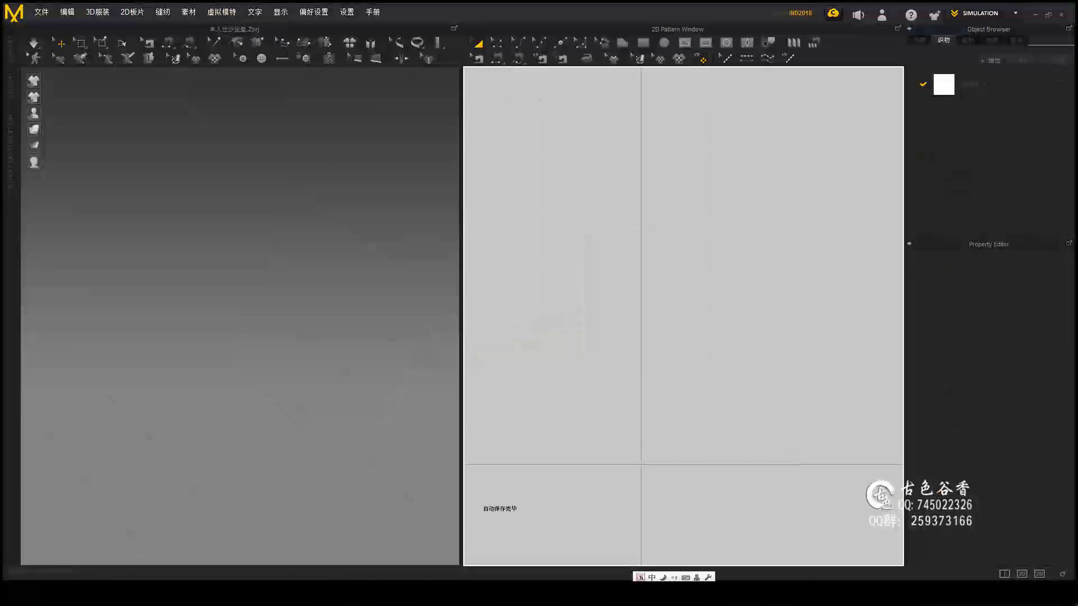
pyautogui.click(42, 11)
pyautogui.moveTo(44, 41)
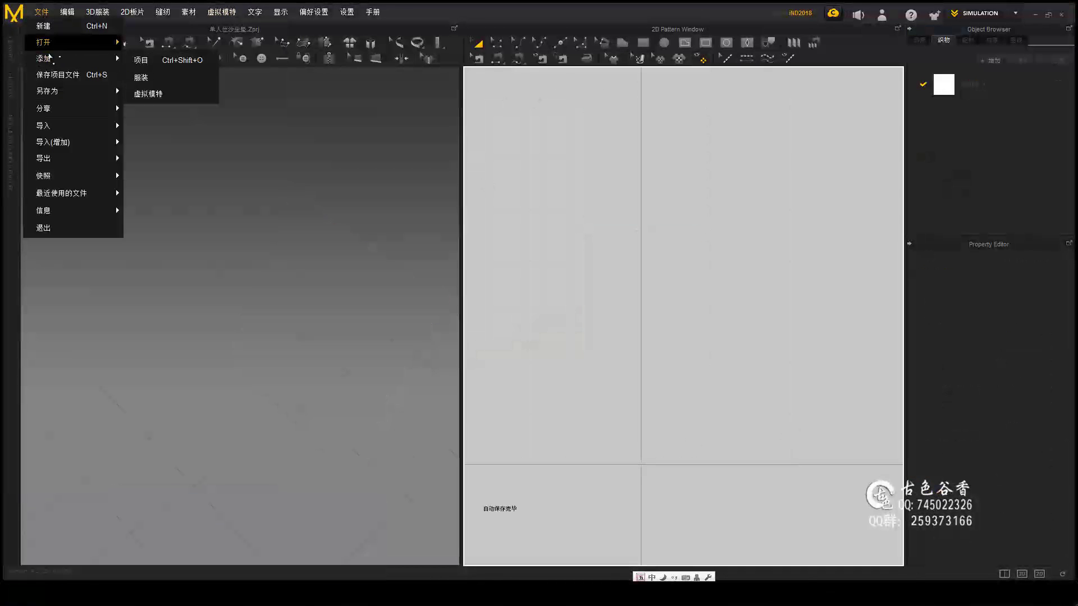
pyautogui.click(141, 44)
pyautogui.doubleClick(301, 146)
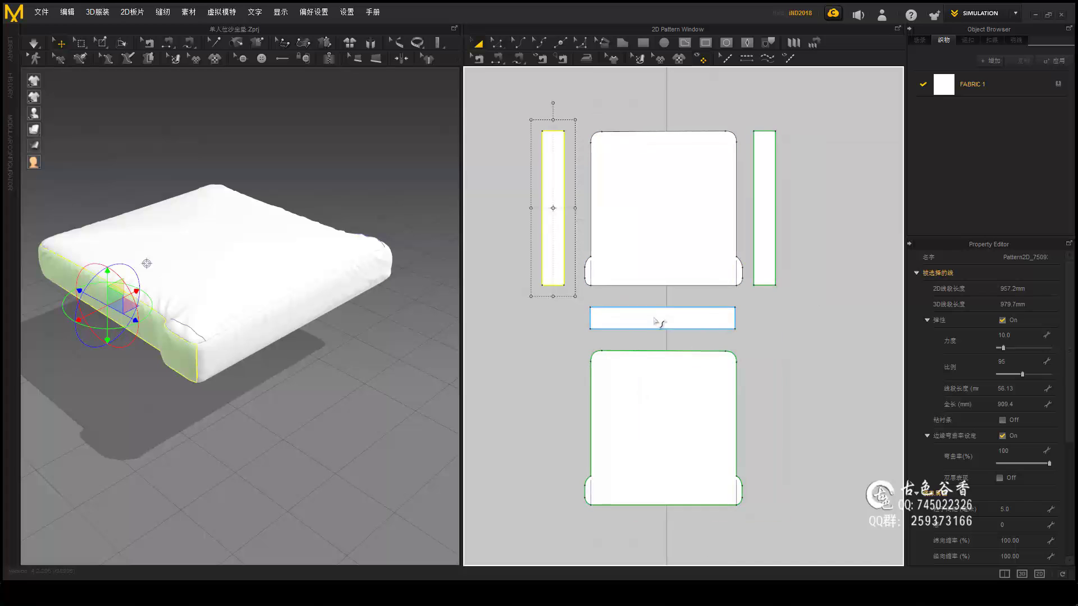
# Step: Select the cushion's horizontal side strip pattern for seam adjustment
pyautogui.scroll(-2, 664, 320)
pyautogui.click(687, 400)
pyautogui.scroll(5, 686, 337)
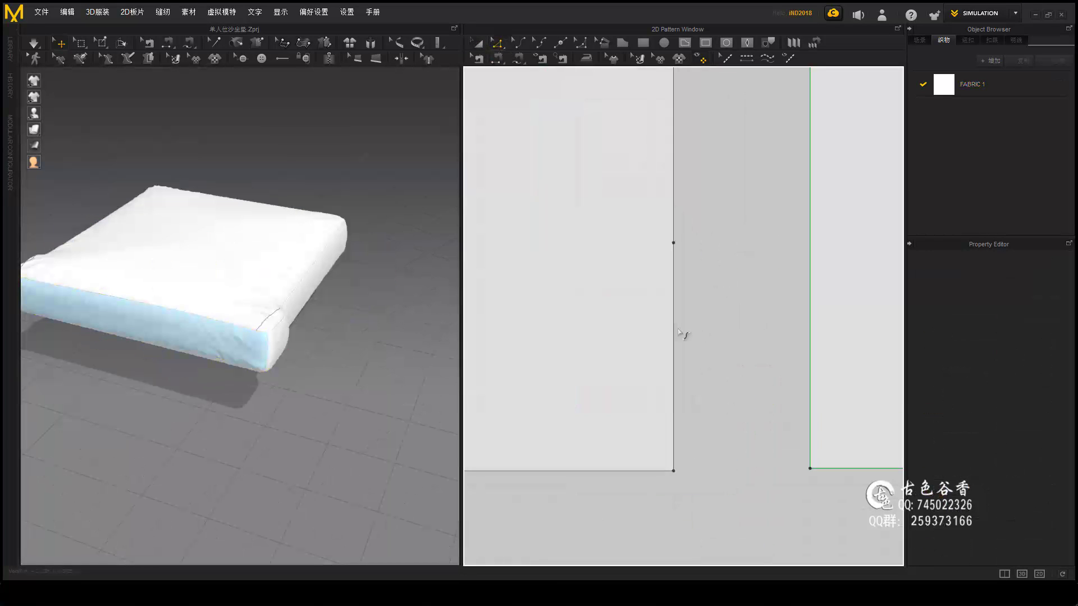
pyautogui.scroll(2, 675, 274)
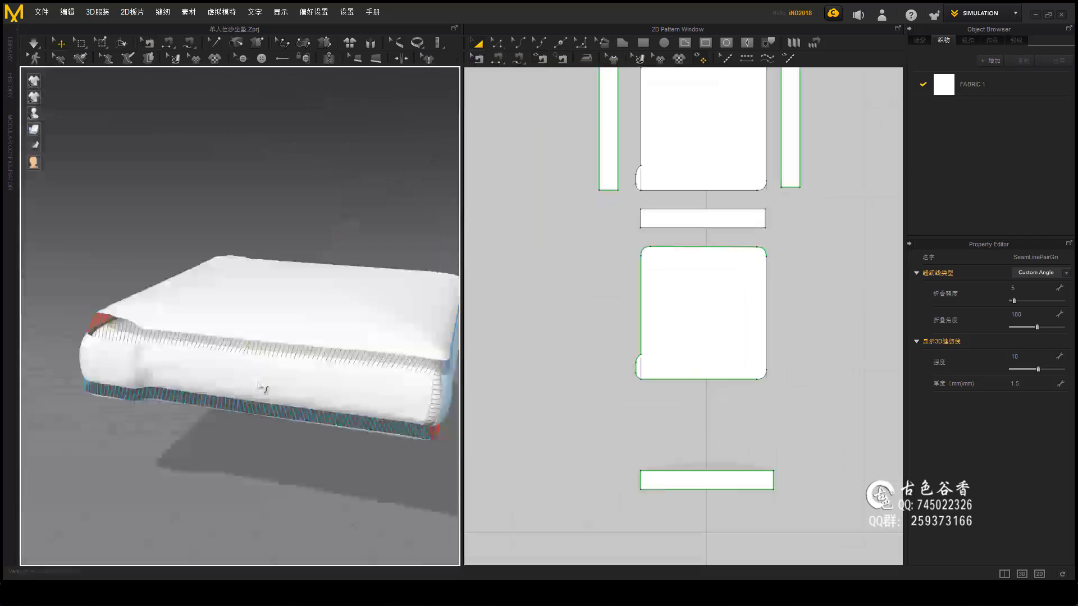
# Step: Simulate the cushion and sew one rounded corner seam pair with Segment Sewing
pyautogui.press('space')
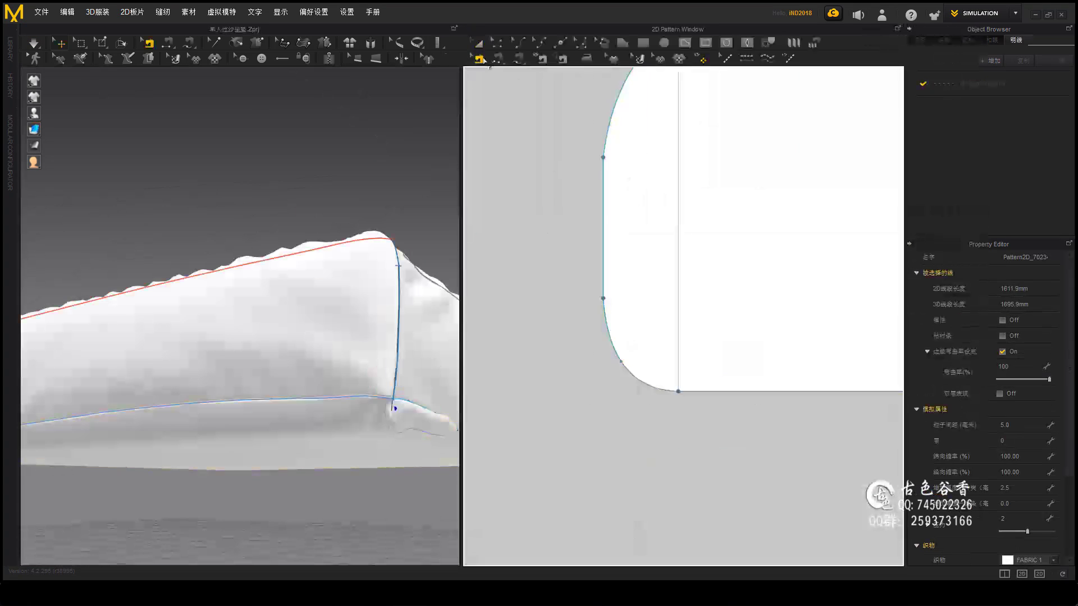
pyautogui.click(635, 361)
pyautogui.scroll(2, 731, 432)
pyautogui.click(540, 292)
pyautogui.scroll(1, 541, 303)
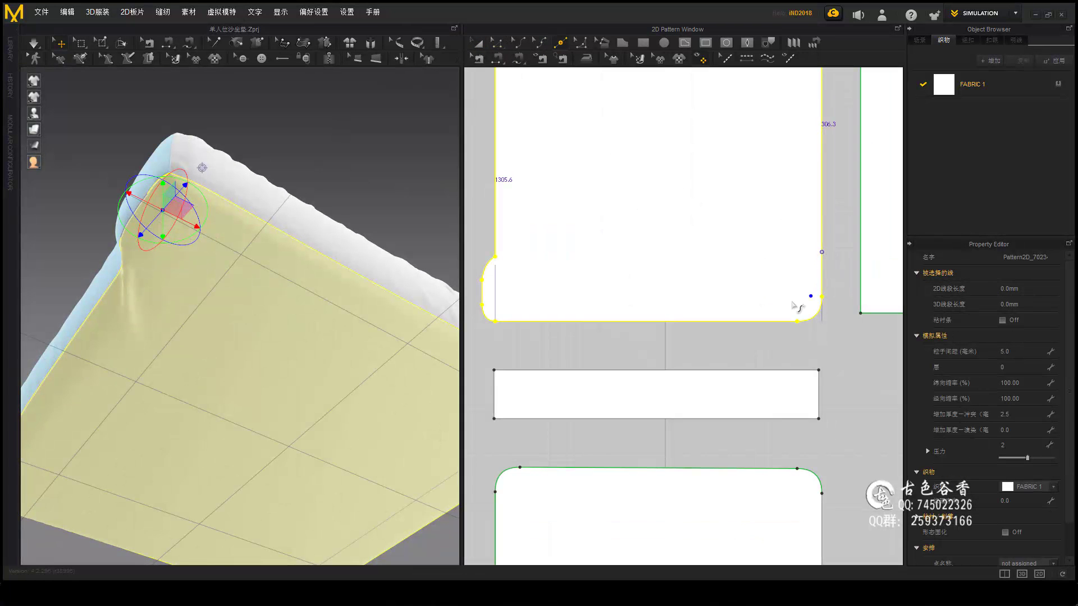
# Step: Select the next panel's curved corner edge to sew
pyautogui.scroll(2, 786, 314)
pyautogui.scroll(2, 784, 306)
pyautogui.scroll(2, 784, 281)
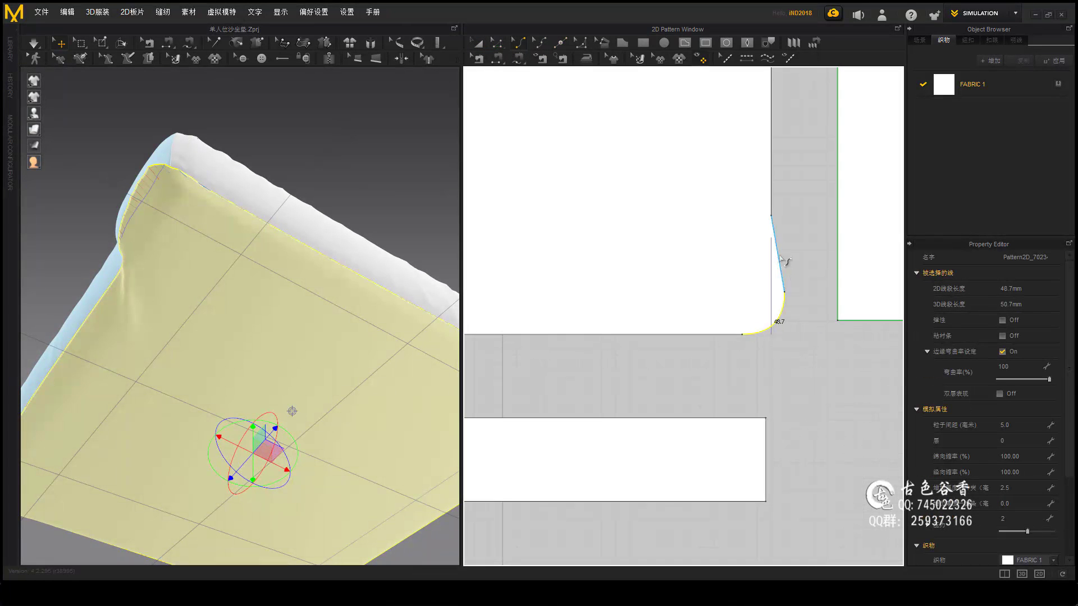
pyautogui.scroll(1, 785, 264)
pyautogui.click(785, 262)
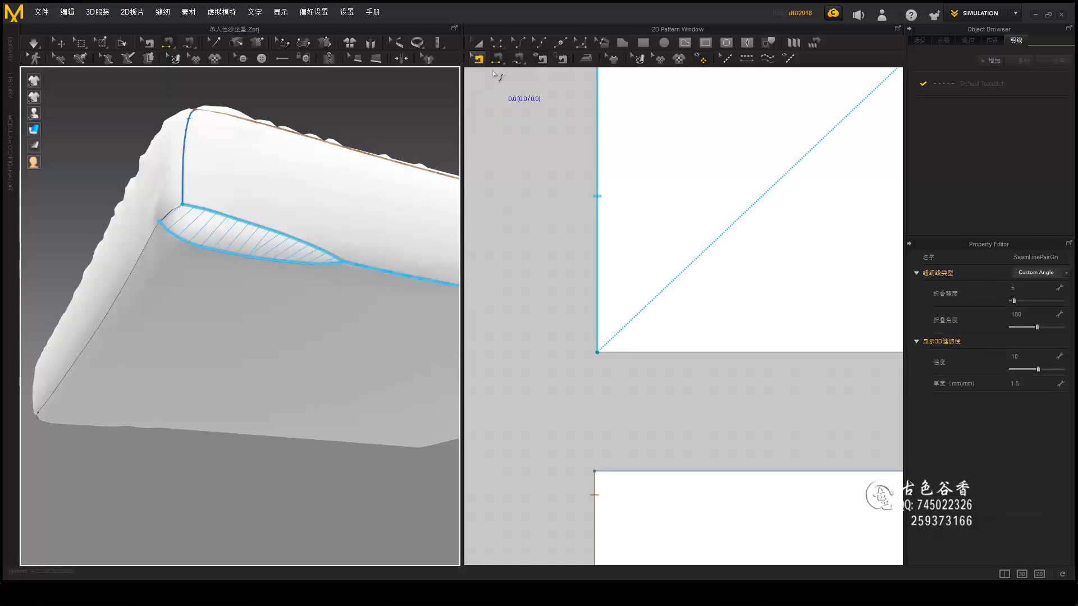
pyautogui.scroll(-5, 534, 312)
pyautogui.scroll(8, 642, 238)
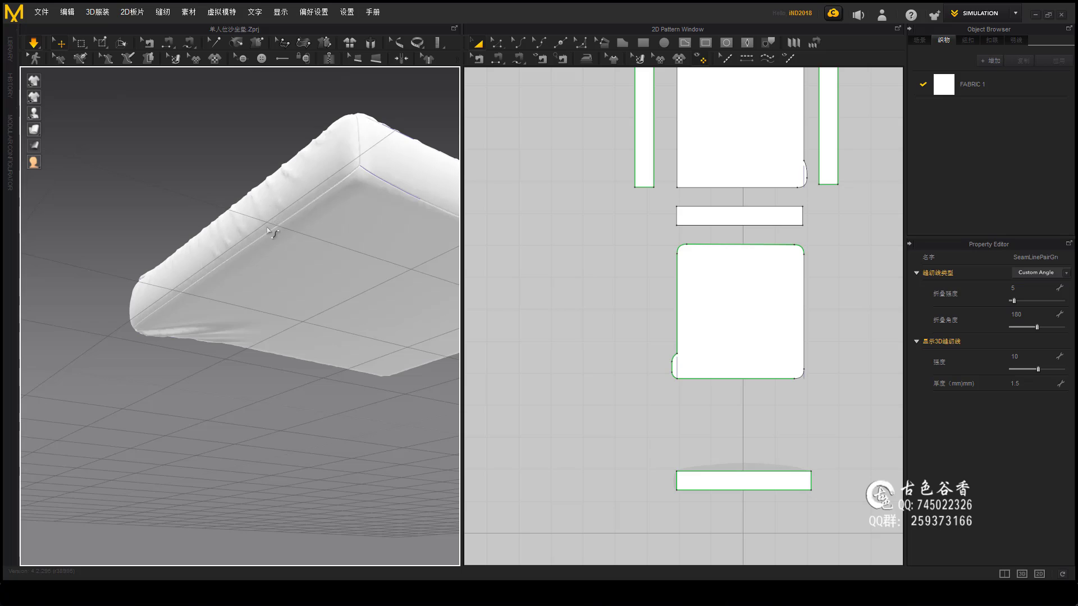
# Step: Orbit around the simulated cushion to inspect it from low and three-quarter angles
pyautogui.moveTo(272, 232)
pyautogui.mouseDown(button='right')
pyautogui.moveTo(193, 260)
pyautogui.moveTo(277, 320)
pyautogui.moveTo(348, 264)
pyautogui.mouseUp(button='right')
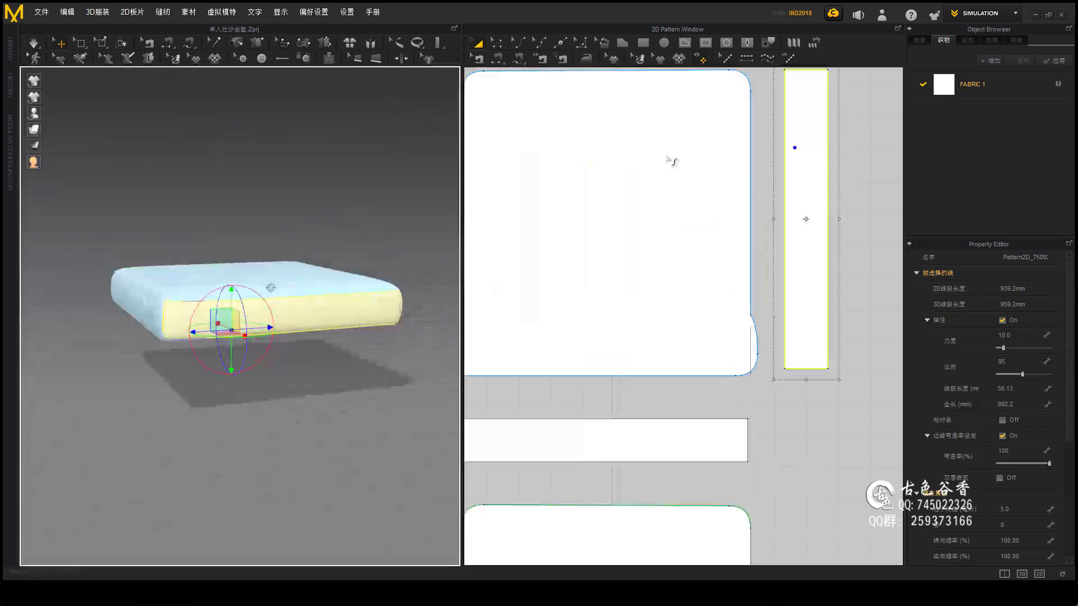
pyautogui.moveTo(258, 353)
pyautogui.mouseDown(button='right')
pyautogui.moveTo(204, 351)
pyautogui.moveTo(112, 186)
pyautogui.mouseUp(button='right')
pyautogui.scroll(3, 112, 187)
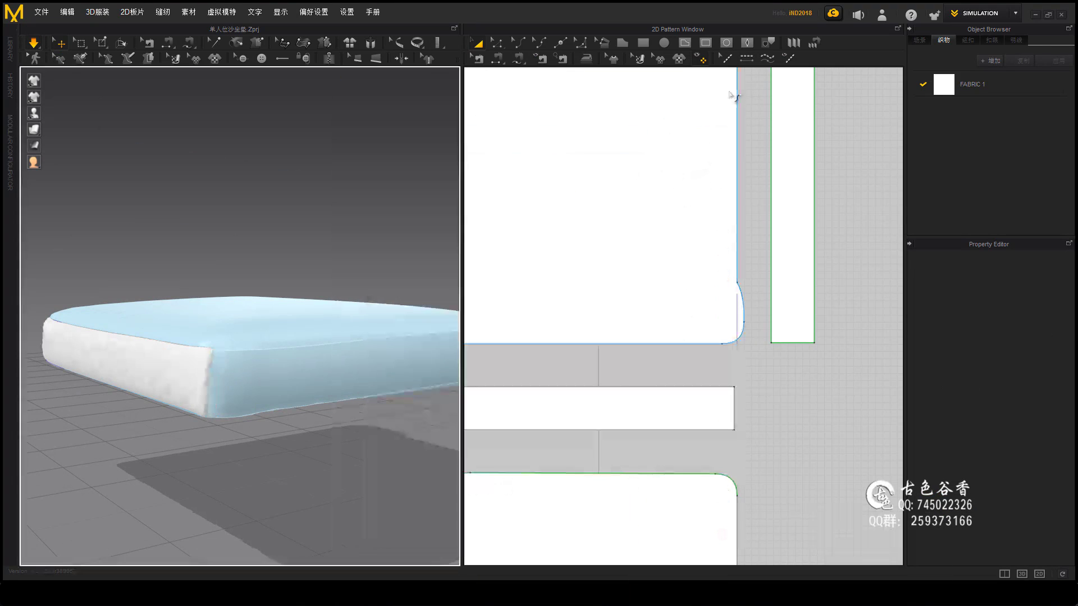
pyautogui.moveTo(236, 337)
pyautogui.mouseDown(button='right')
pyautogui.moveTo(279, 439)
pyautogui.moveTo(241, 466)
pyautogui.moveTo(393, 336)
pyautogui.mouseUp(button='right')
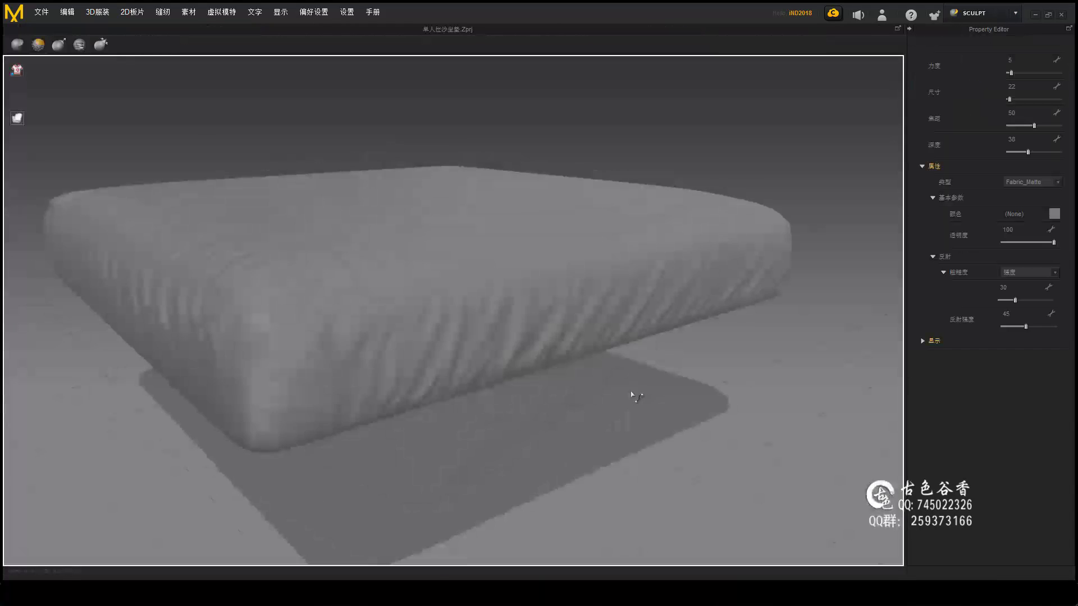
pyautogui.moveTo(633, 392)
pyautogui.mouseDown(button='right')
pyautogui.moveTo(654, 269)
pyautogui.moveTo(806, 285)
pyautogui.mouseUp(button='right')
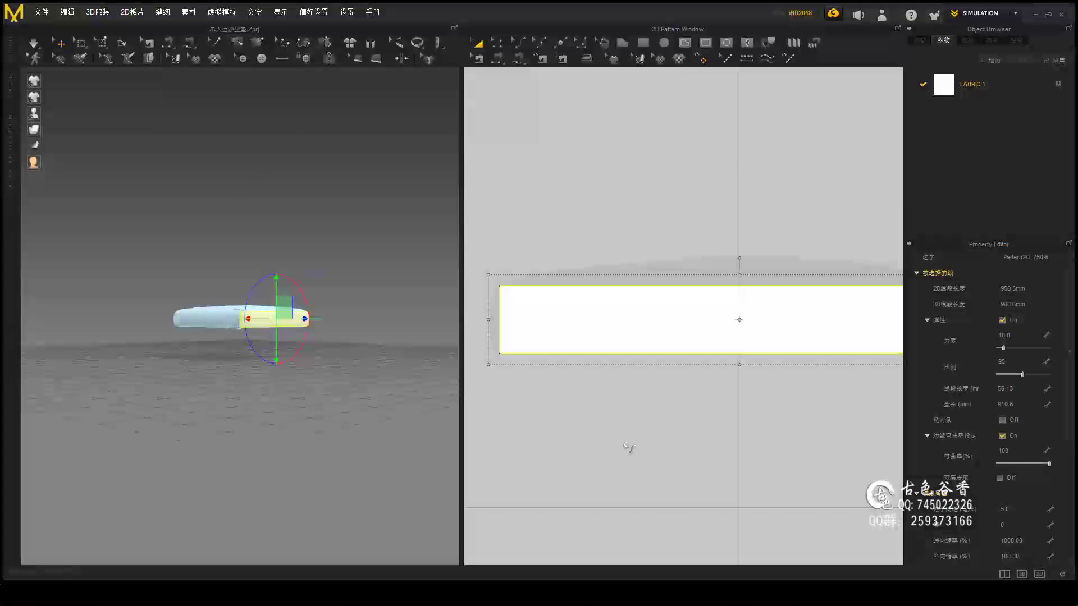
# Step: Simulate so the side band settles, and bend a pattern edge into a curve
pyautogui.press('space')
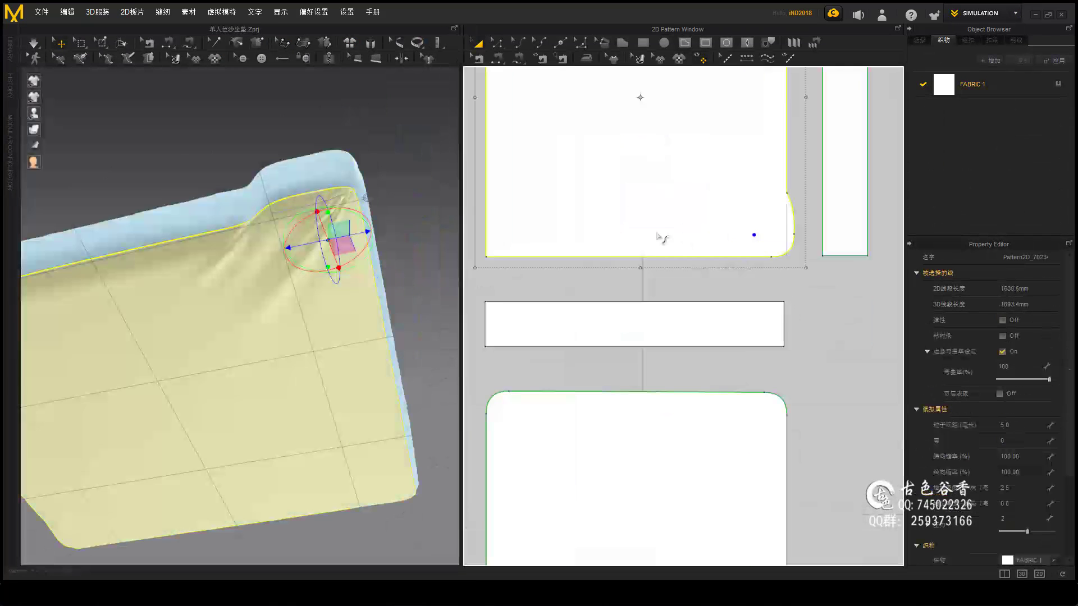
pyautogui.scroll(5, 658, 236)
pyautogui.press('c')
pyautogui.moveTo(671, 236); pyautogui.dragTo(716, 235)
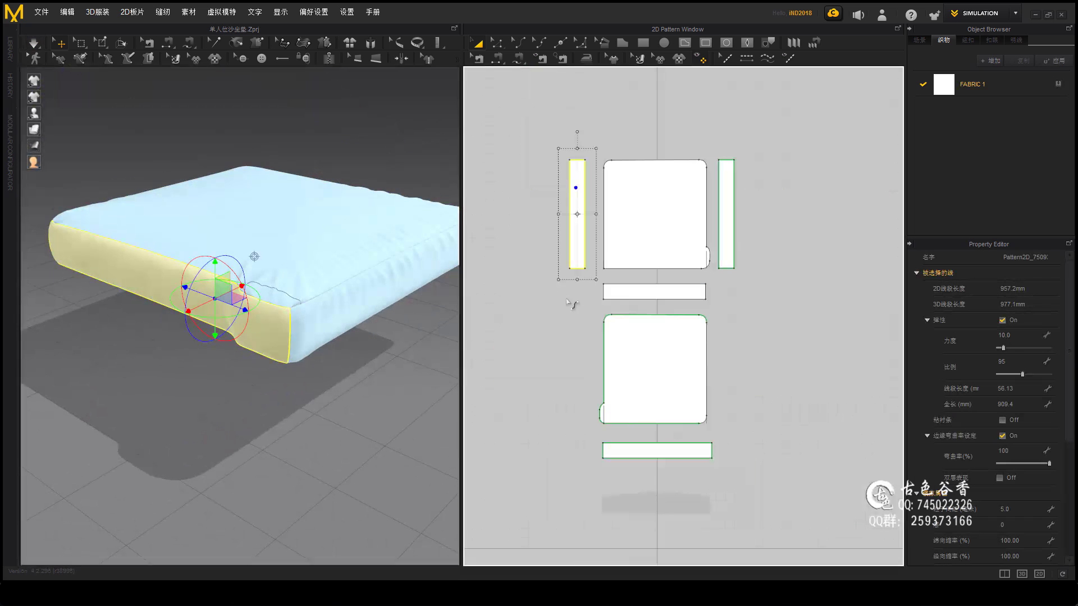
pyautogui.moveTo(393, 348); pyautogui.dragTo(278, 377, button='right')
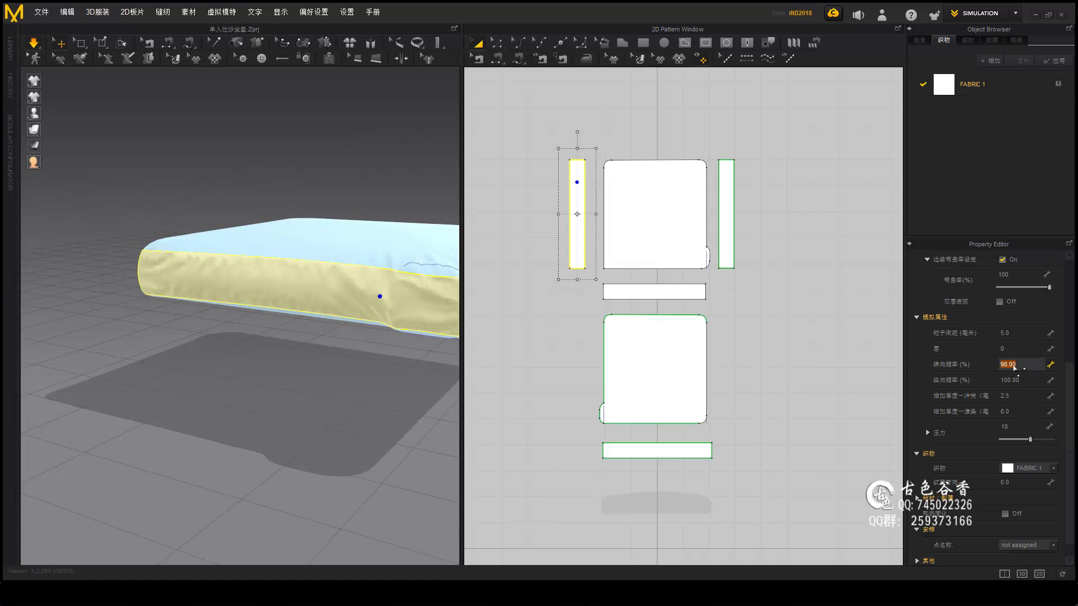
pyautogui.moveTo(393, 392); pyautogui.dragTo(261, 352, button='right')
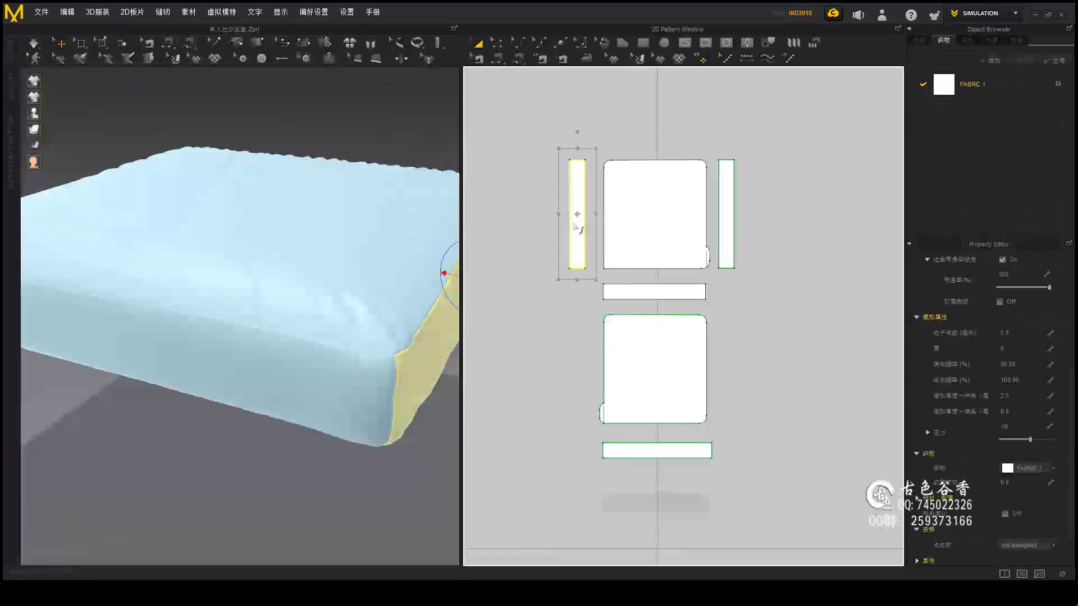
# Step: Switch to Sculpt mode and orbit to a side view of the cushion
pyautogui.click(648, 293)
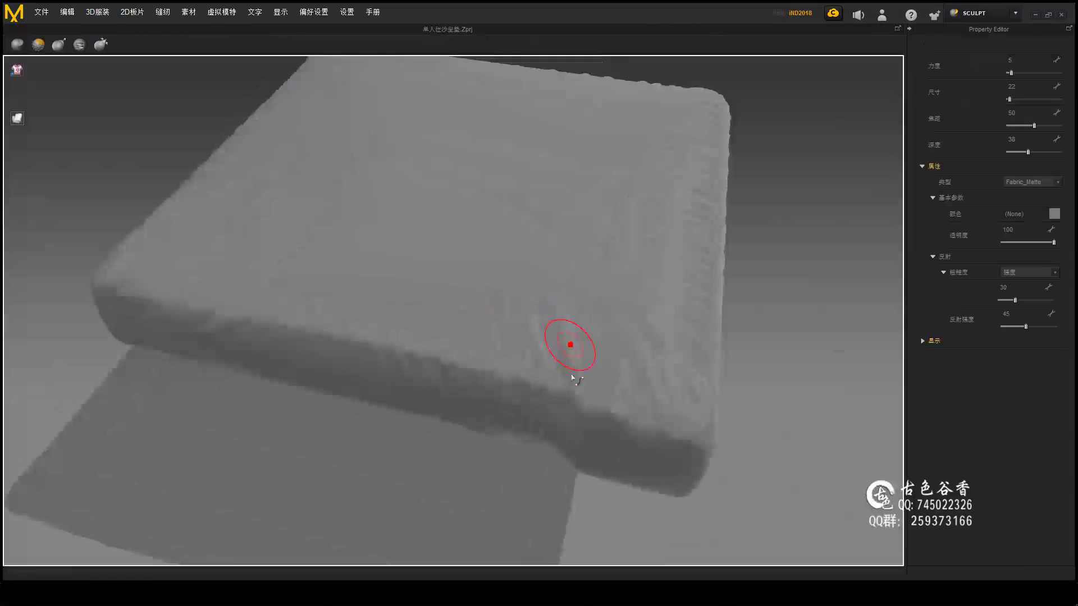
pyautogui.moveTo(431, 409)
pyautogui.mouseDown(button='right')
pyautogui.moveTo(404, 337)
pyautogui.moveTo(428, 409)
pyautogui.mouseUp(button='right')
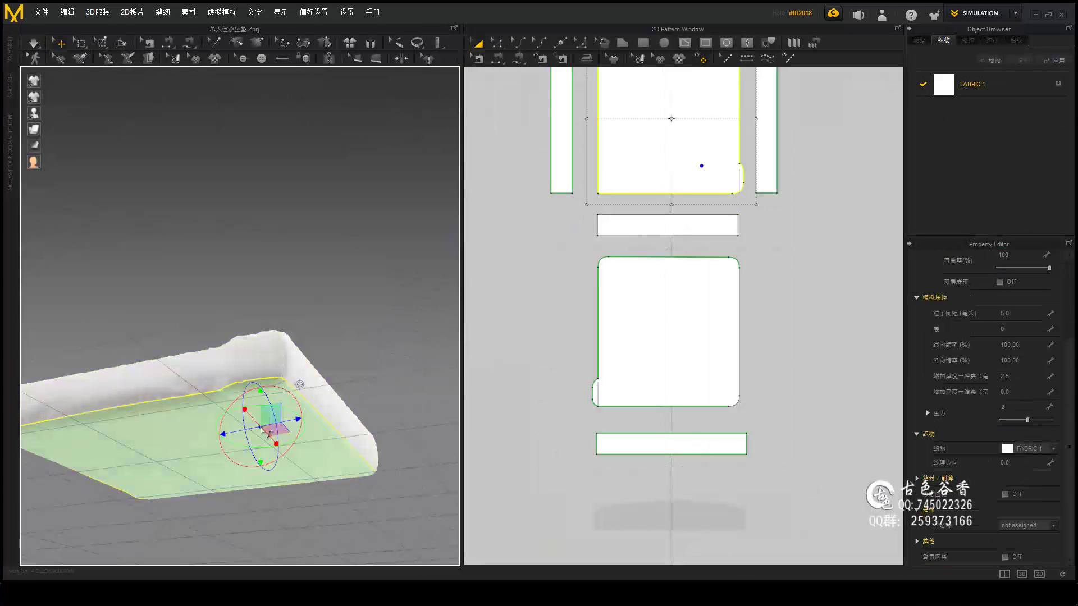
# Step: Save the cushion as a new project file and select all its patterns
pyautogui.click(41, 12)
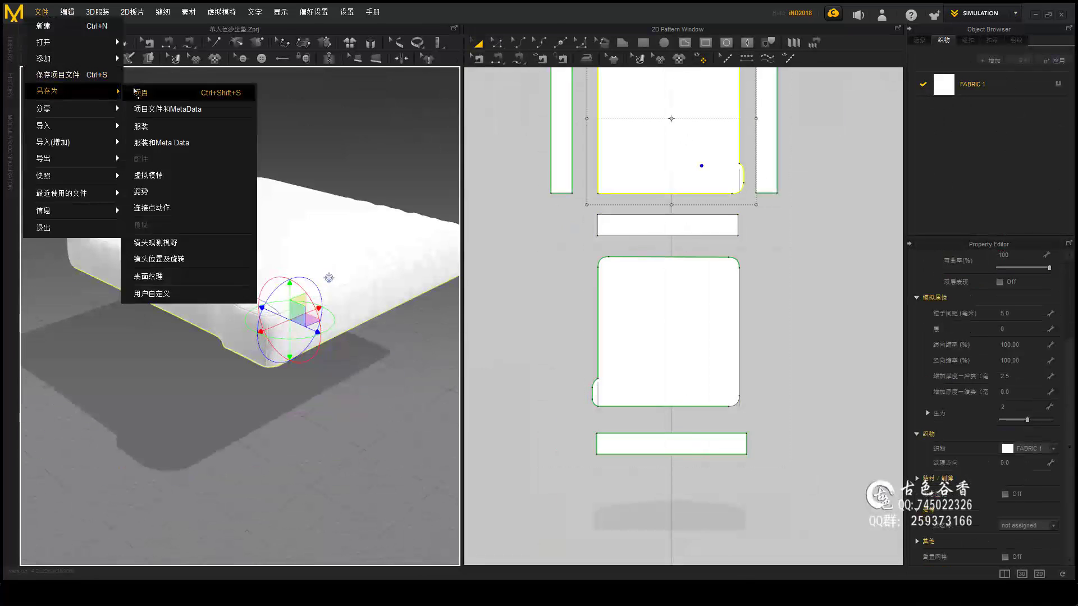
pyautogui.click(151, 92)
pyautogui.click(595, 512)
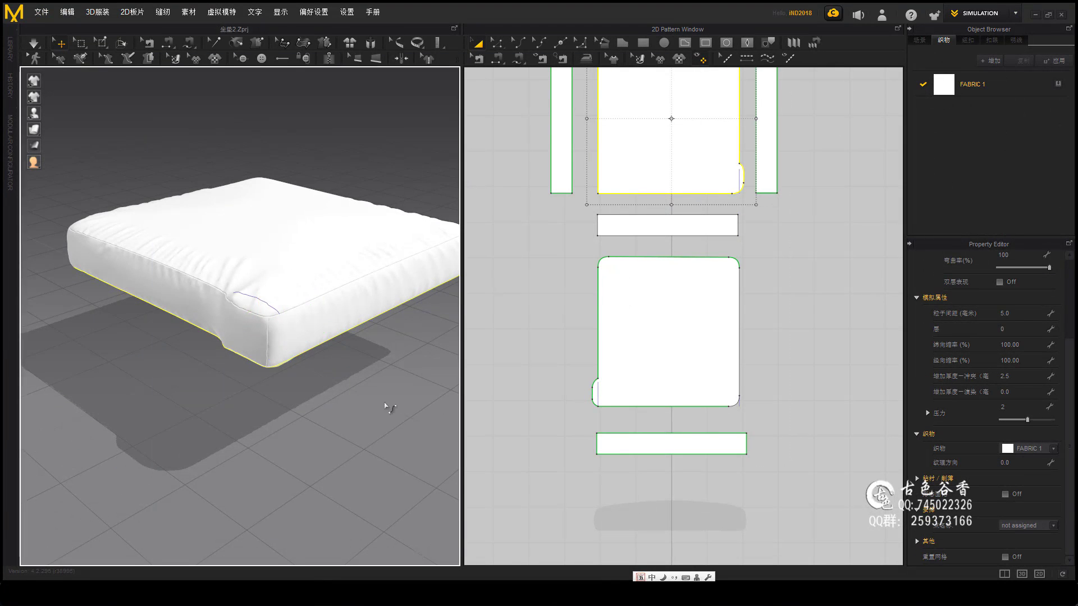
pyautogui.hotkey('ctrl', 'a')
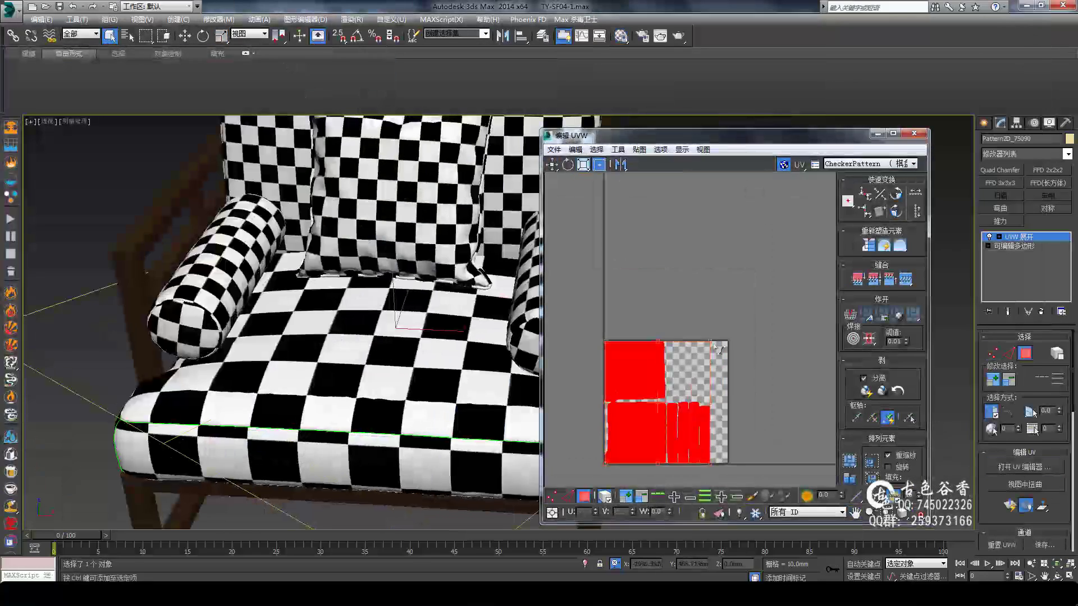
# Step: Scale up the cushion's UV islands in Edit UVW and send the cushion to RizomUV
pyautogui.moveTo(718, 348); pyautogui.dragTo(770, 272)
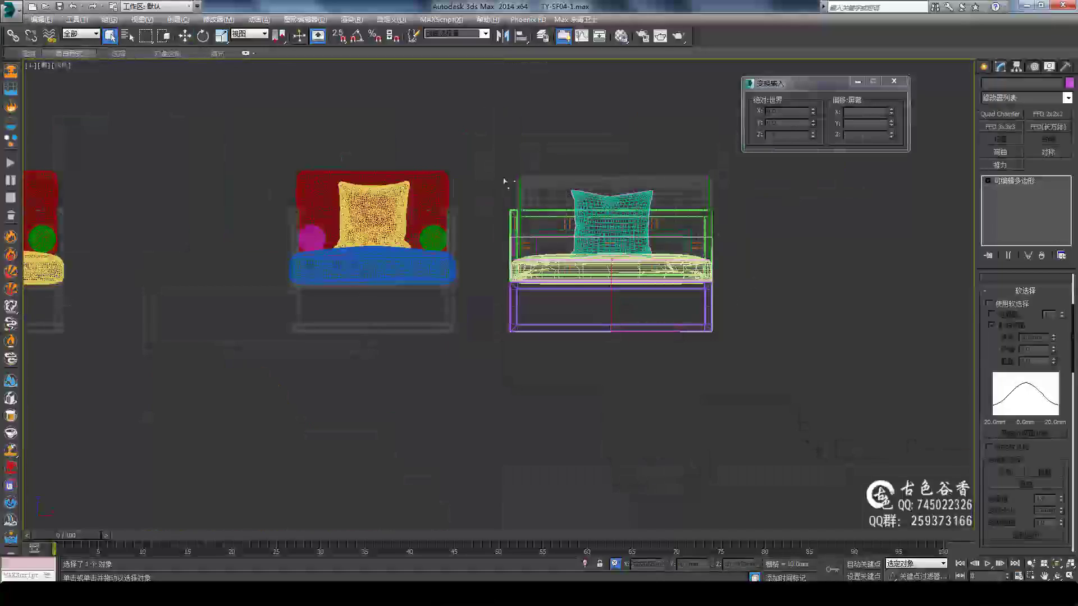
pyautogui.rightClick(694, 296)
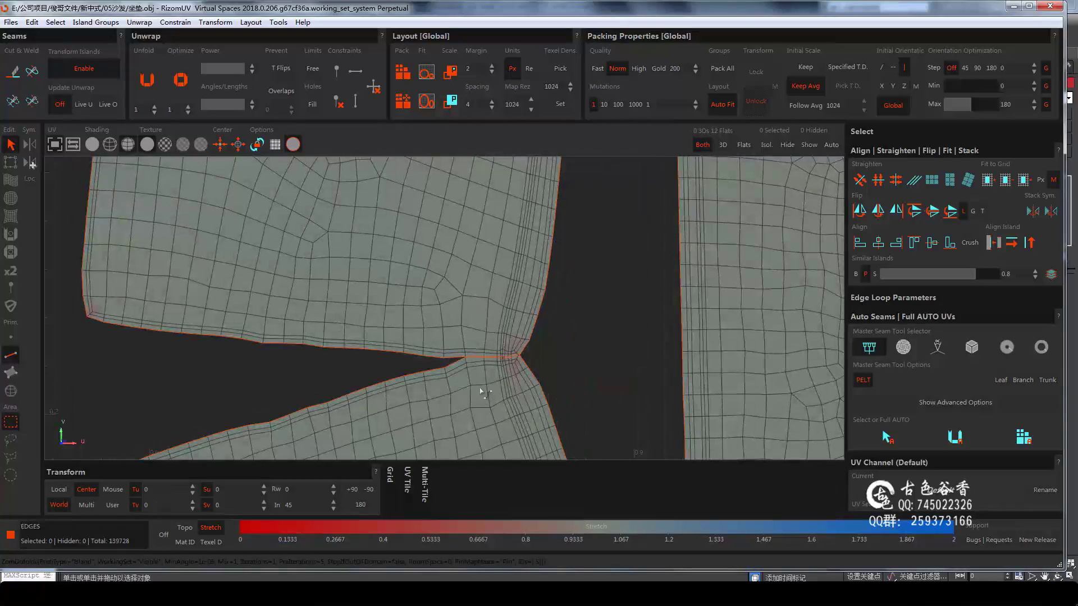
# Step: Frame the whole UV tile in RizomUV to review the cushion's seams
pyautogui.press('f')
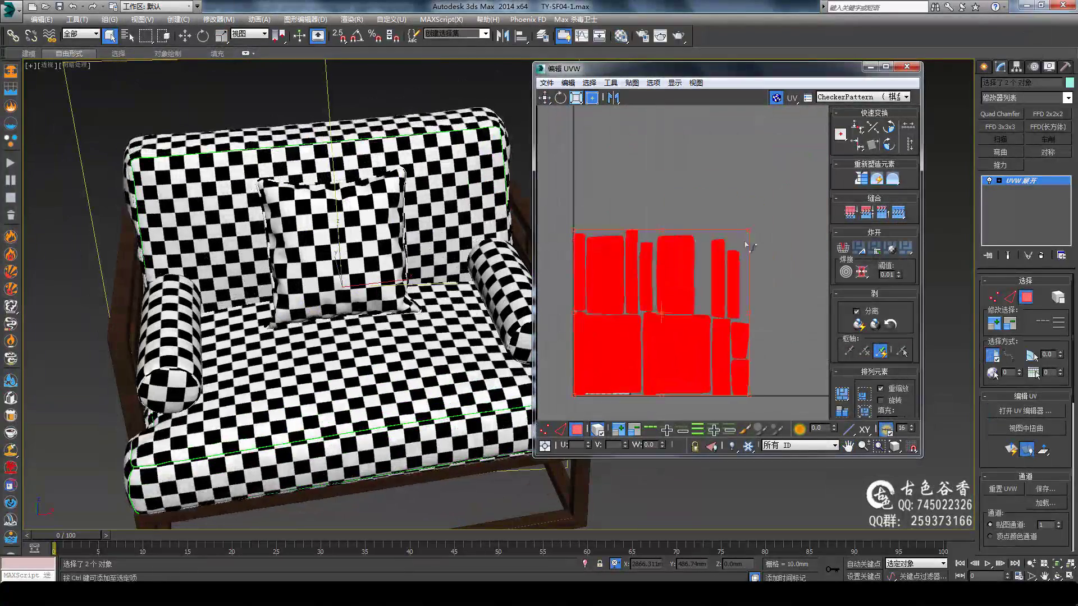
# Step: Shrink the selected cushion UV islands toward the corner in Edit UVW
pyautogui.moveTo(747, 245); pyautogui.dragTo(724, 278)
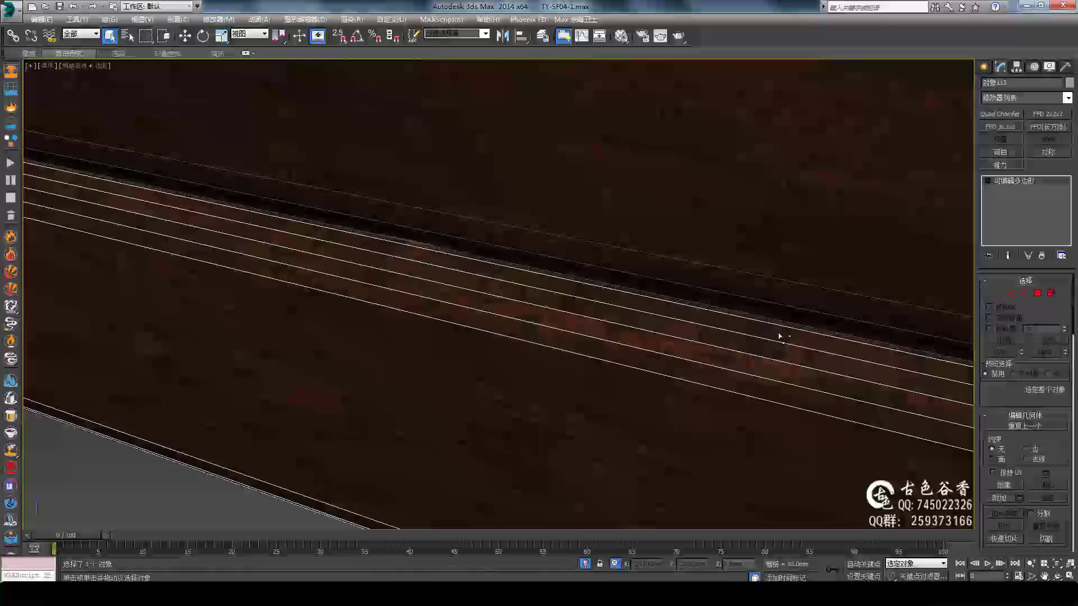
pyautogui.moveTo(777, 337)
pyautogui.keyDown('alt'); pyautogui.mouseDown(button='middle')
pyautogui.moveTo(734, 405)
pyautogui.moveTo(578, 428)
pyautogui.moveTo(518, 306)
pyautogui.mouseUp(button='middle'); pyautogui.keyUp('alt')
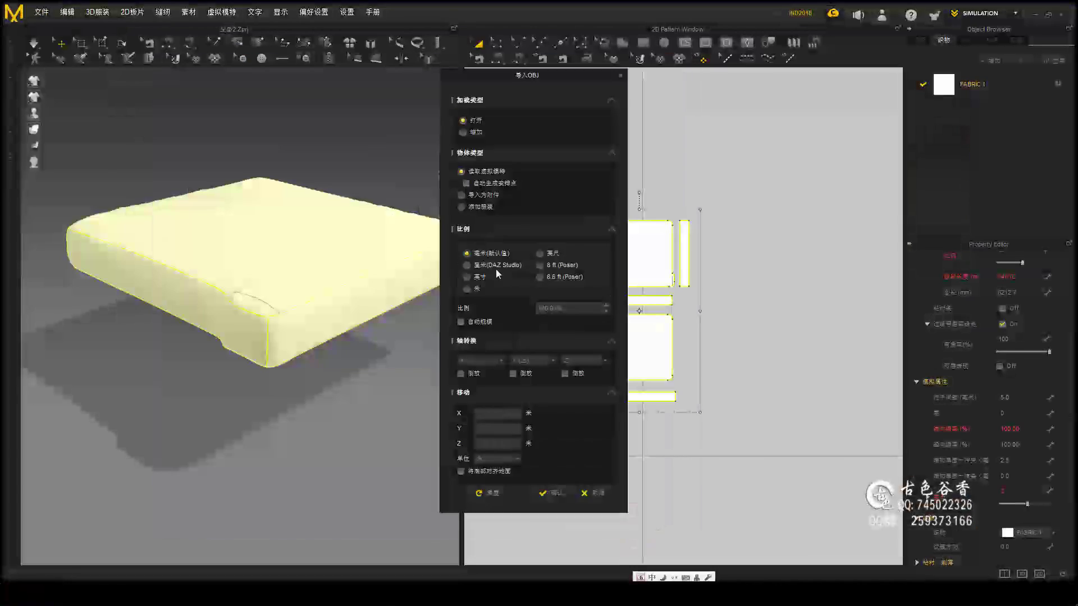
# Step: Import the two-seat sofa OBJ into the scene and draw a square pillow pattern
pyautogui.press('Return')
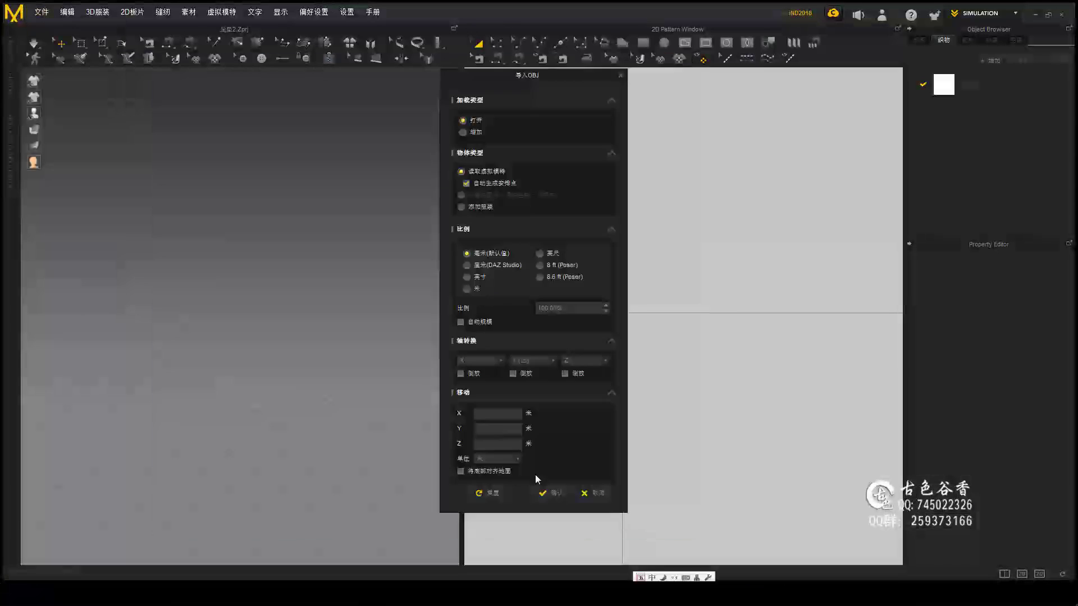
pyautogui.click(558, 493)
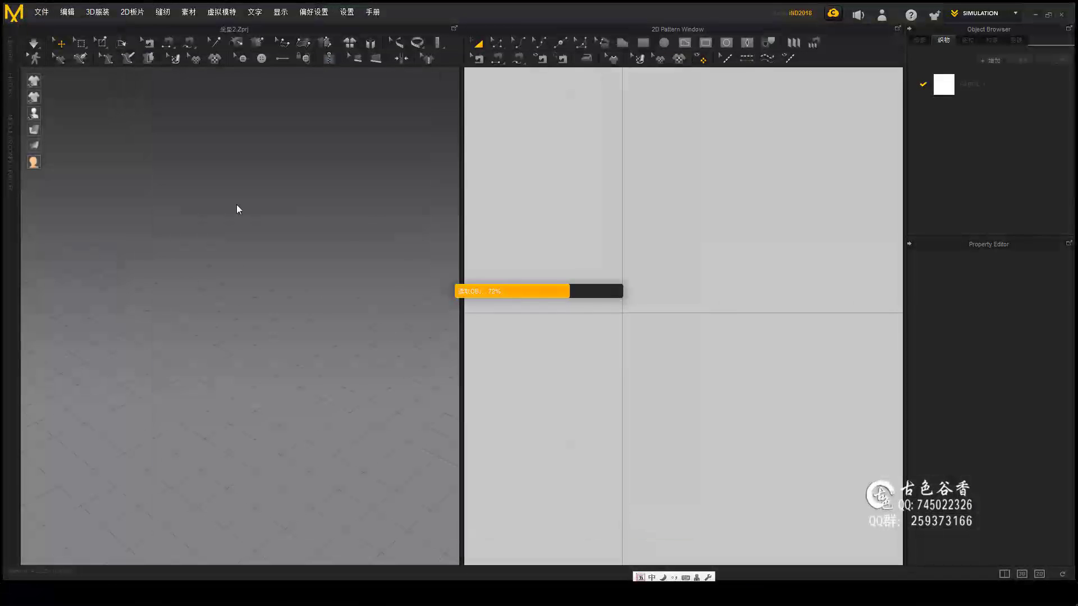
pyautogui.moveTo(574, 345); pyautogui.dragTo(643, 286)
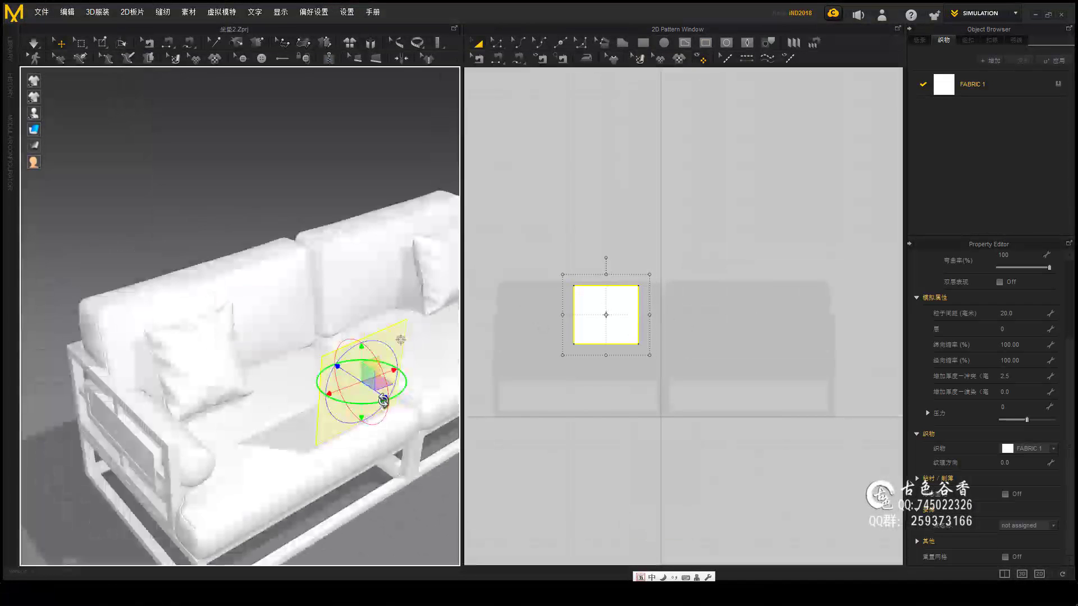
# Step: Duplicate the square panel and place the copy below the first one
pyautogui.hotkey('ctrl', 'c')
pyautogui.hotkey('ctrl', 'v')
pyautogui.click(646, 227)
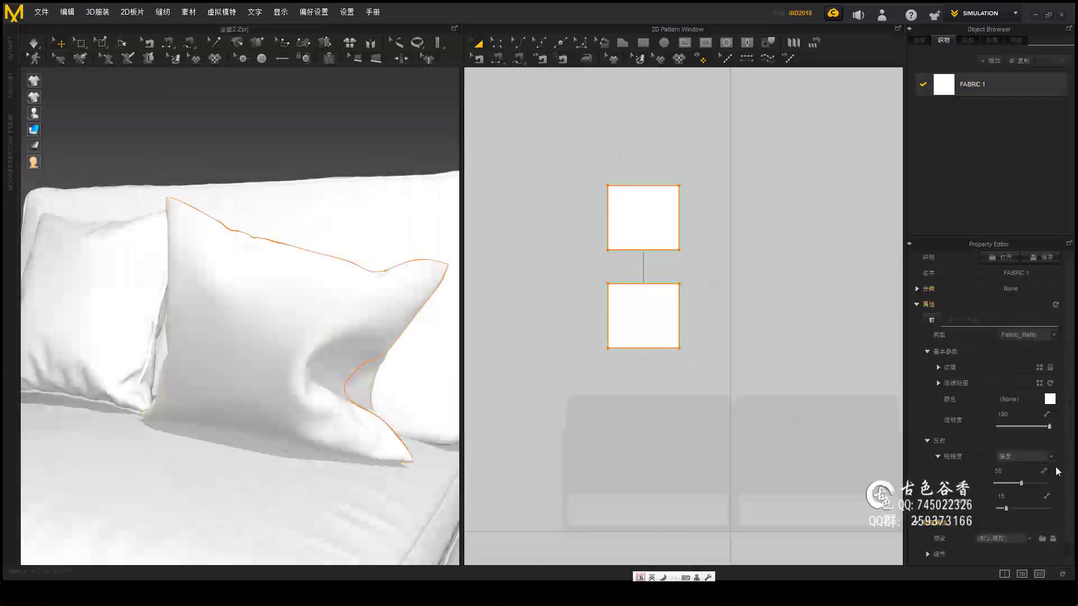
pyautogui.click(1013, 360)
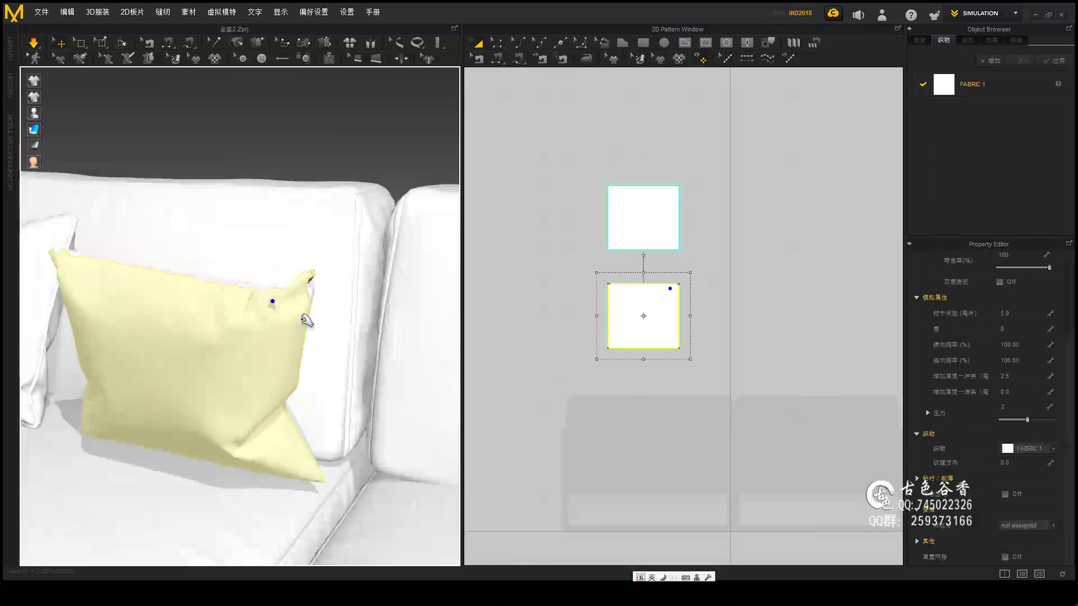
pyautogui.click(1032, 453)
pyautogui.click(1028, 169)
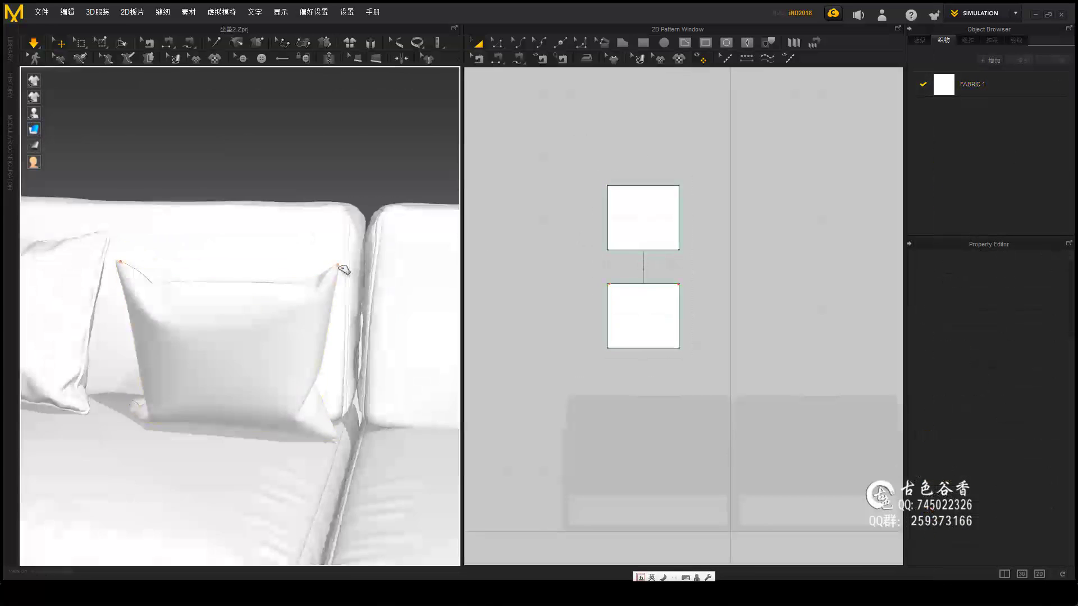
# Step: Drag the pillow against the sofa back and pull its top corner into place
pyautogui.click(188, 428)
pyautogui.moveTo(187, 429)
pyautogui.mouseDown(button='right')
pyautogui.moveTo(159, 312)
pyautogui.moveTo(202, 341)
pyautogui.mouseUp(button='right')
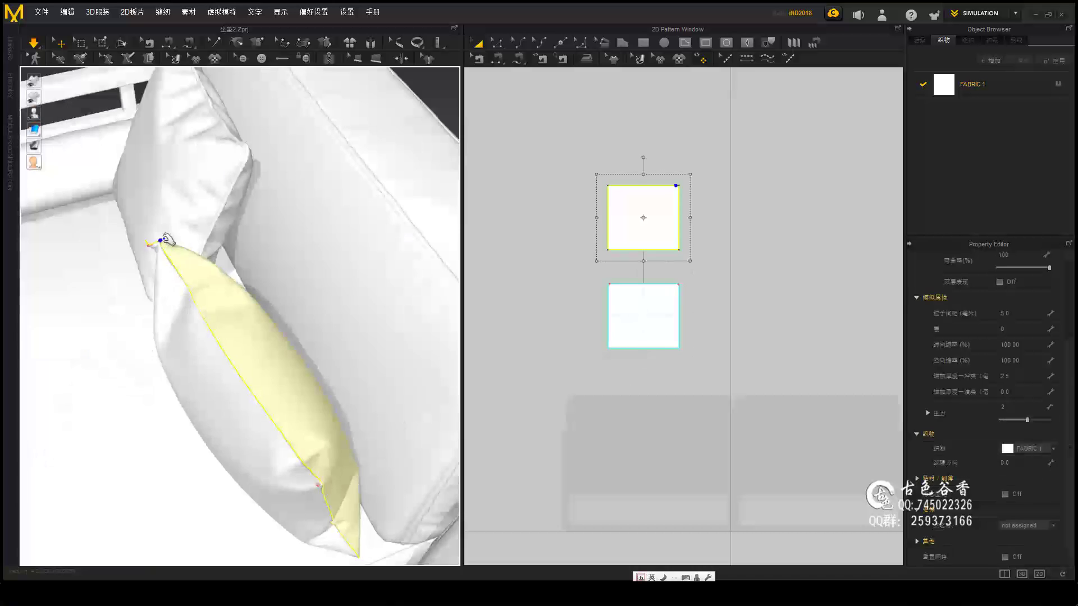
pyautogui.moveTo(387, 257); pyautogui.dragTo(156, 476, button='right')
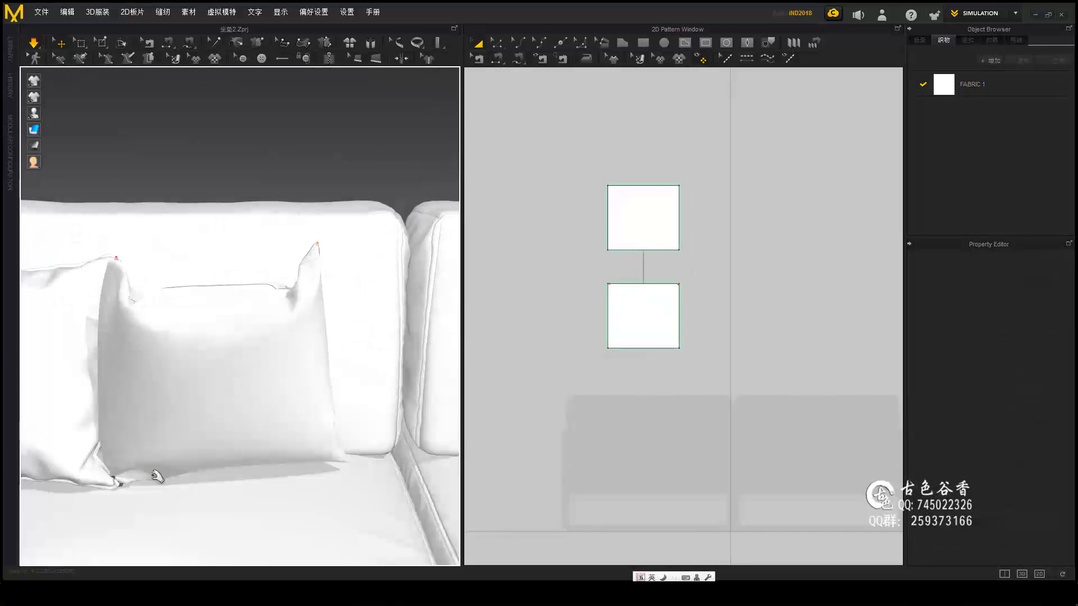
pyautogui.click(241, 461)
pyautogui.moveTo(240, 460)
pyautogui.mouseDown(button='right')
pyautogui.moveTo(85, 263)
pyautogui.moveTo(169, 404)
pyautogui.moveTo(180, 405)
pyautogui.moveTo(184, 219)
pyautogui.mouseUp(button='right')
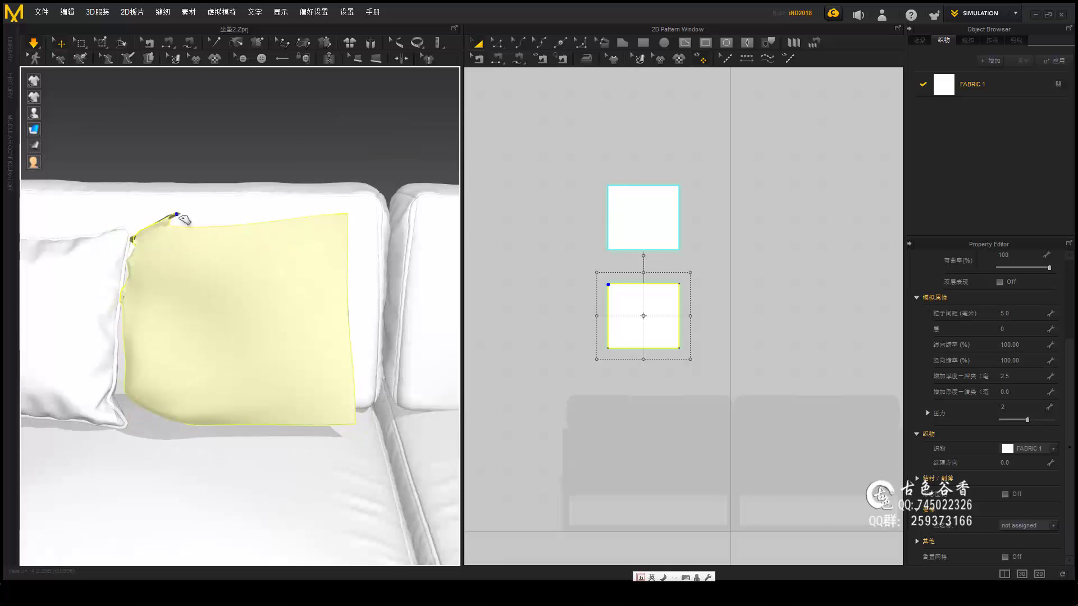
# Step: Orbit around the inflated pillow to inspect it from higher, lower and frontal angles
pyautogui.click(195, 371)
pyautogui.moveTo(233, 356); pyautogui.dragTo(533, 156, button='right')
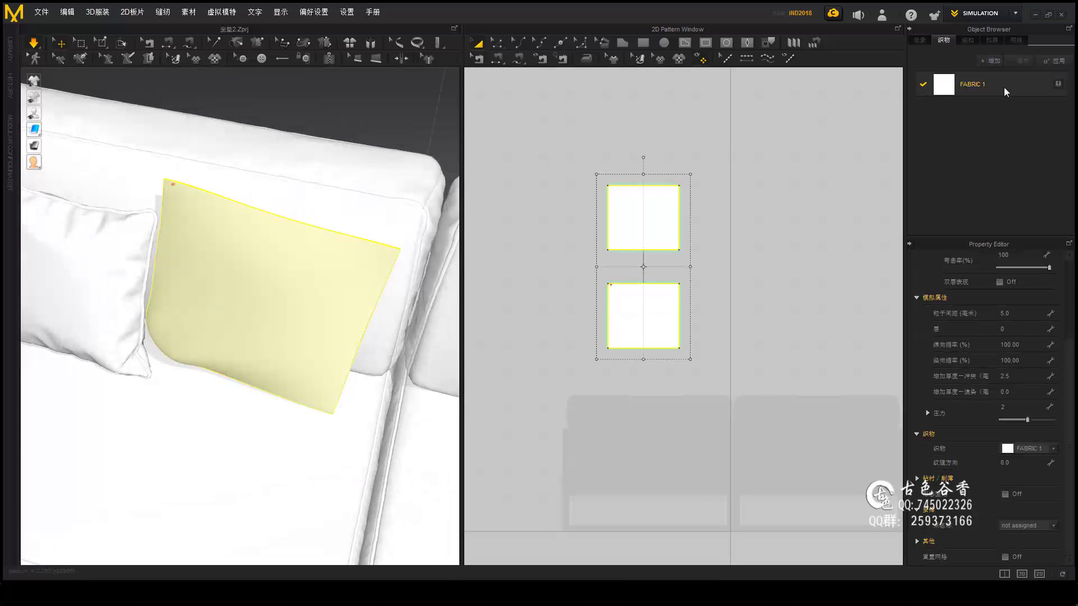
pyautogui.moveTo(397, 272); pyautogui.dragTo(296, 452, button='right')
pyautogui.click(308, 354)
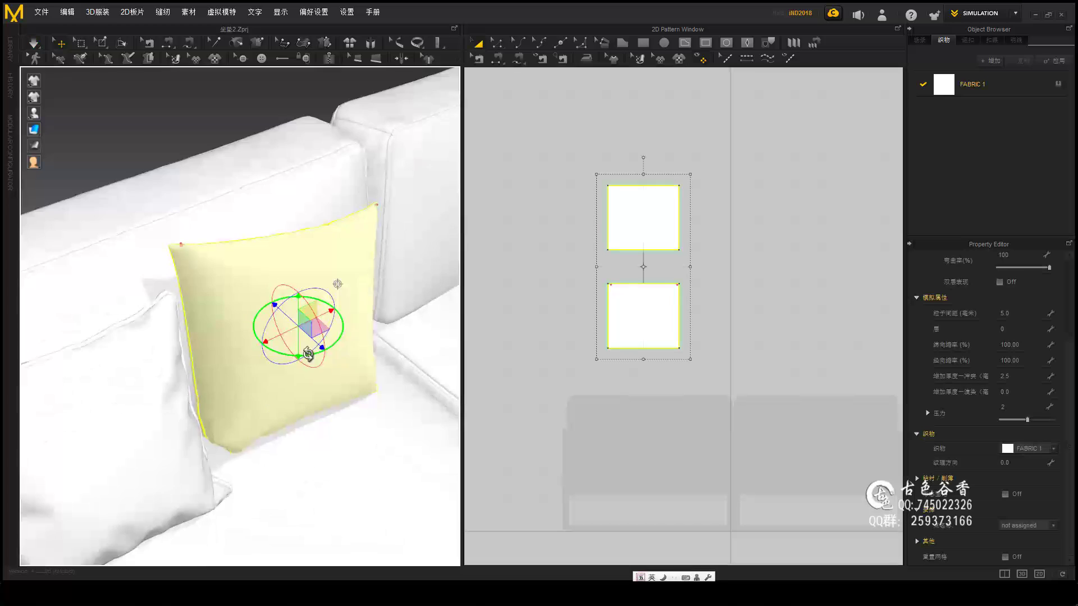
pyautogui.moveTo(308, 354)
pyautogui.mouseDown(button='right')
pyautogui.moveTo(249, 420)
pyautogui.moveTo(170, 561)
pyautogui.moveTo(309, 500)
pyautogui.moveTo(337, 454)
pyautogui.moveTo(441, 448)
pyautogui.moveTo(178, 456)
pyautogui.moveTo(141, 411)
pyautogui.mouseUp(button='right')
pyautogui.click(308, 499)
pyautogui.click(352, 453)
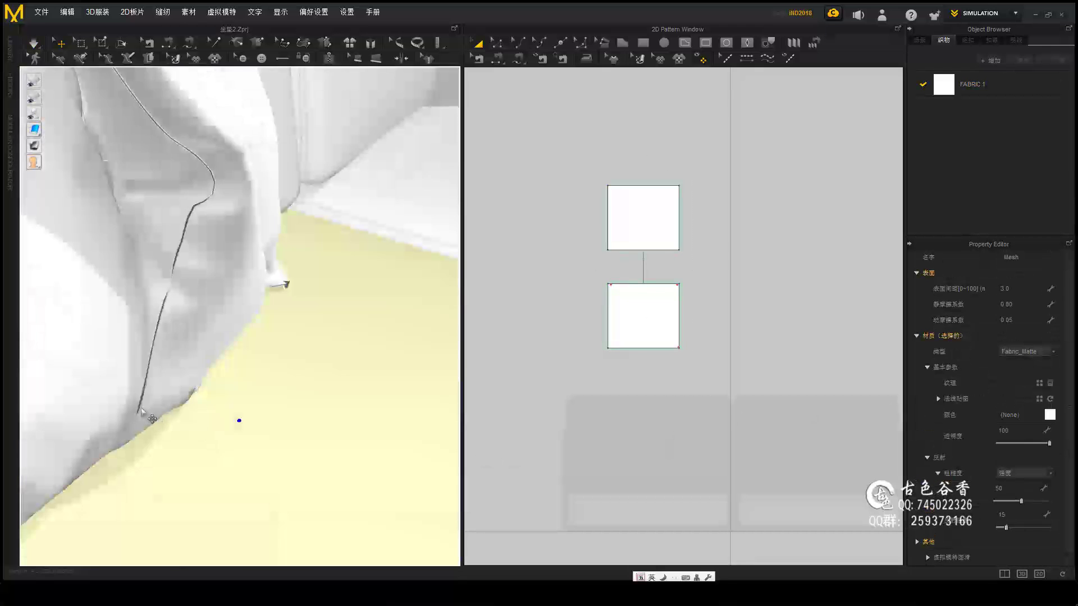
pyautogui.moveTo(292, 494)
pyautogui.mouseDown(button='right')
pyautogui.moveTo(344, 488)
pyautogui.moveTo(197, 444)
pyautogui.moveTo(222, 505)
pyautogui.moveTo(289, 421)
pyautogui.moveTo(174, 385)
pyautogui.mouseUp(button='right')
# Step: Select the sofa and the pillow in turn and zoom to check their placement
pyautogui.click(344, 488)
pyautogui.click(221, 505)
pyautogui.scroll(3, 305, 484)
pyautogui.scroll(-5, 272, 238)
pyautogui.click(174, 385)
pyautogui.moveTo(281, 446); pyautogui.dragTo(281, 447, button='right')
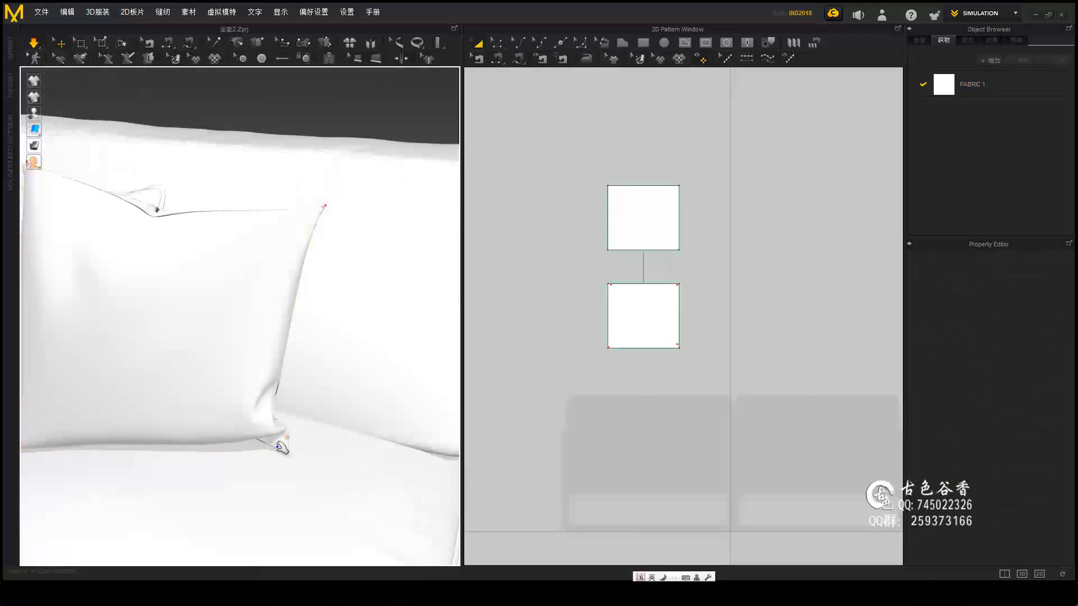
pyautogui.moveTo(304, 406)
pyautogui.mouseDown(button='right')
pyautogui.moveTo(251, 373)
pyautogui.moveTo(301, 277)
pyautogui.moveTo(265, 344)
pyautogui.mouseUp(button='right')
pyautogui.click(250, 373)
pyautogui.scroll(3, 347, 259)
# Step: Run the cloth simulation and view the pillows in a side close-up
pyautogui.press('space')
pyautogui.scroll(4, 308, 396)
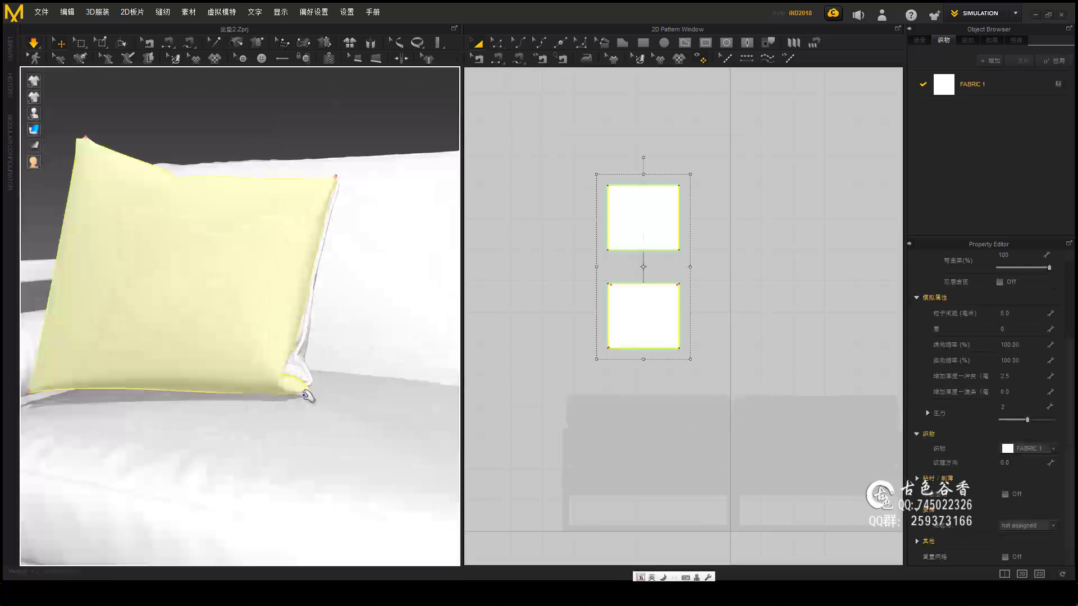
pyautogui.scroll(-3, 345, 427)
pyautogui.click(335, 421)
pyautogui.moveTo(335, 421)
pyautogui.mouseDown(button='right')
pyautogui.moveTo(308, 396)
pyautogui.moveTo(296, 351)
pyautogui.moveTo(337, 452)
pyautogui.moveTo(305, 423)
pyautogui.mouseUp(button='right')
pyautogui.scroll(3, 296, 351)
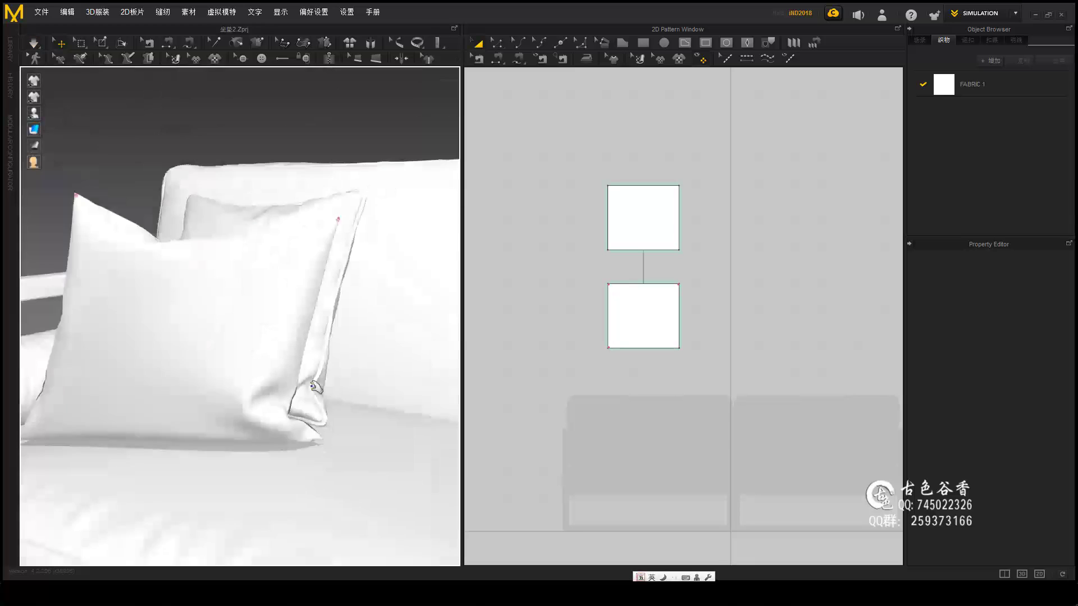
pyautogui.scroll(4, 361, 418)
pyautogui.scroll(-5, 361, 418)
# Step: Simulate again and lift the pillow's top corner so it stands upright
pyautogui.press('space')
pyautogui.scroll(3, 357, 356)
pyautogui.click(357, 355)
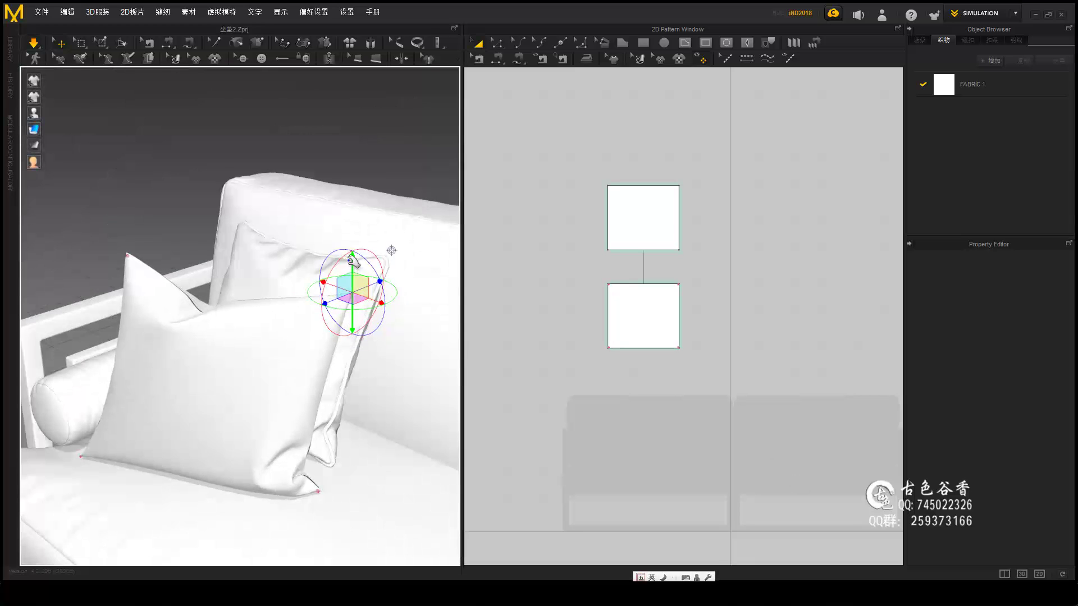
pyautogui.moveTo(353, 260); pyautogui.dragTo(117, 197)
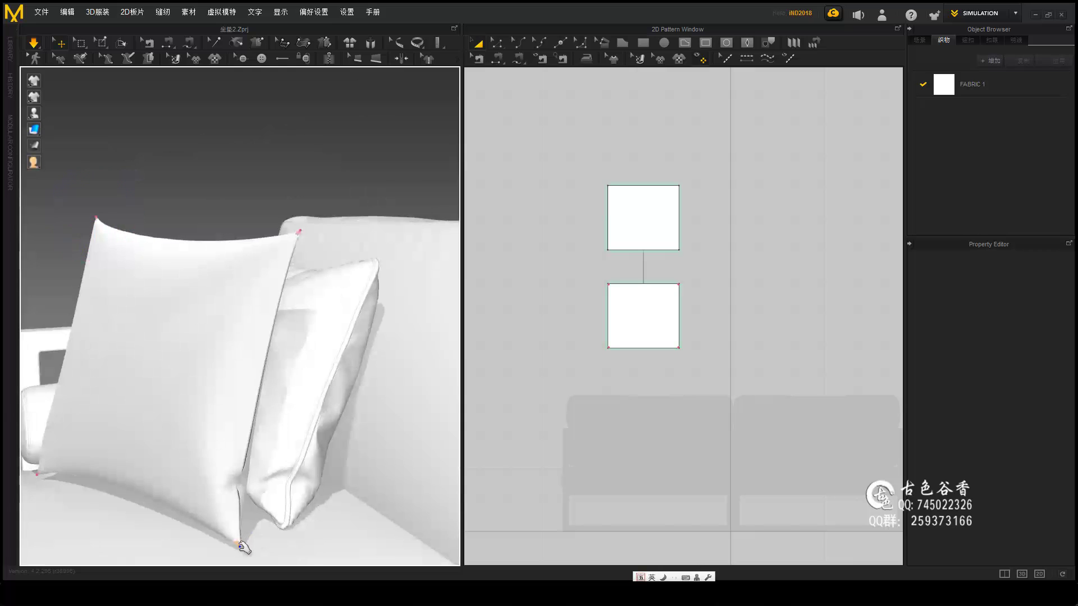
pyautogui.click(262, 437)
# Step: Select both square pillow panels, simulate, and orbit to inspect the pillow
pyautogui.click(300, 413)
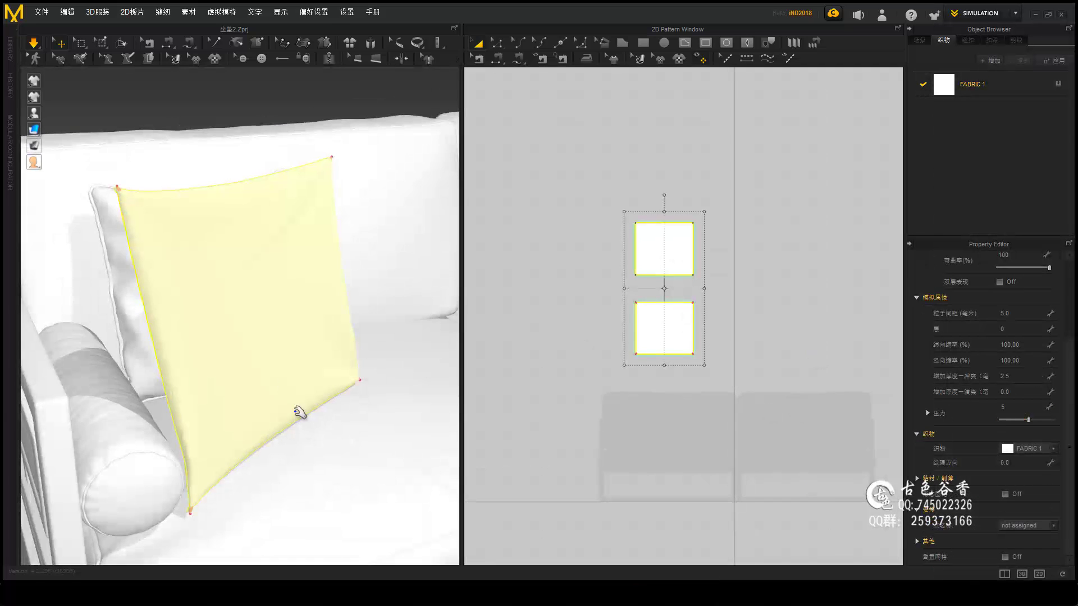
pyautogui.moveTo(595, 210); pyautogui.dragTo(741, 387)
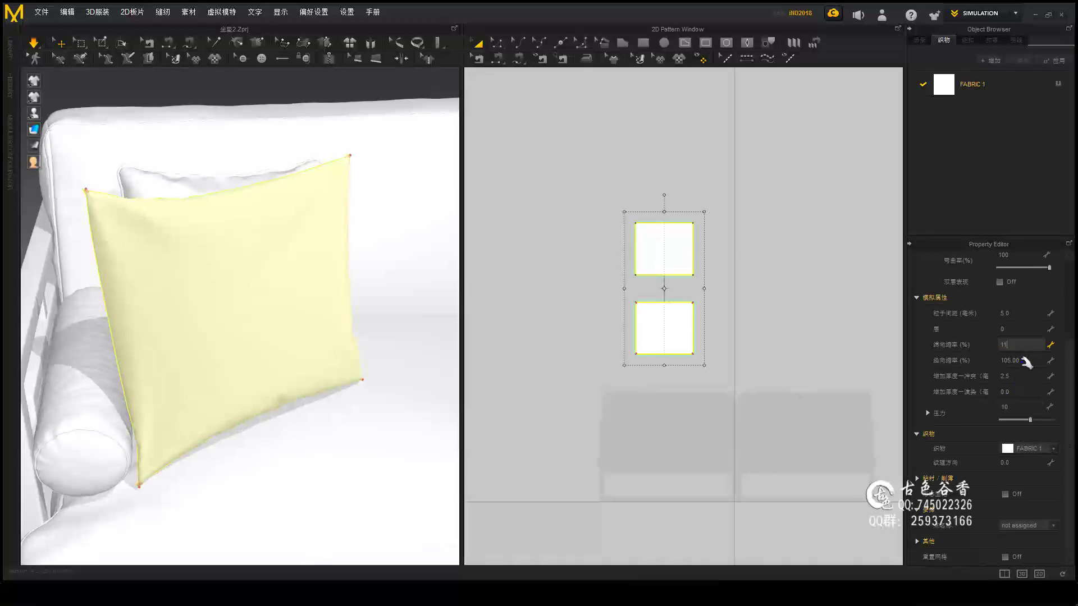
pyautogui.press('space')
pyautogui.moveTo(265, 380); pyautogui.dragTo(256, 454, button='right')
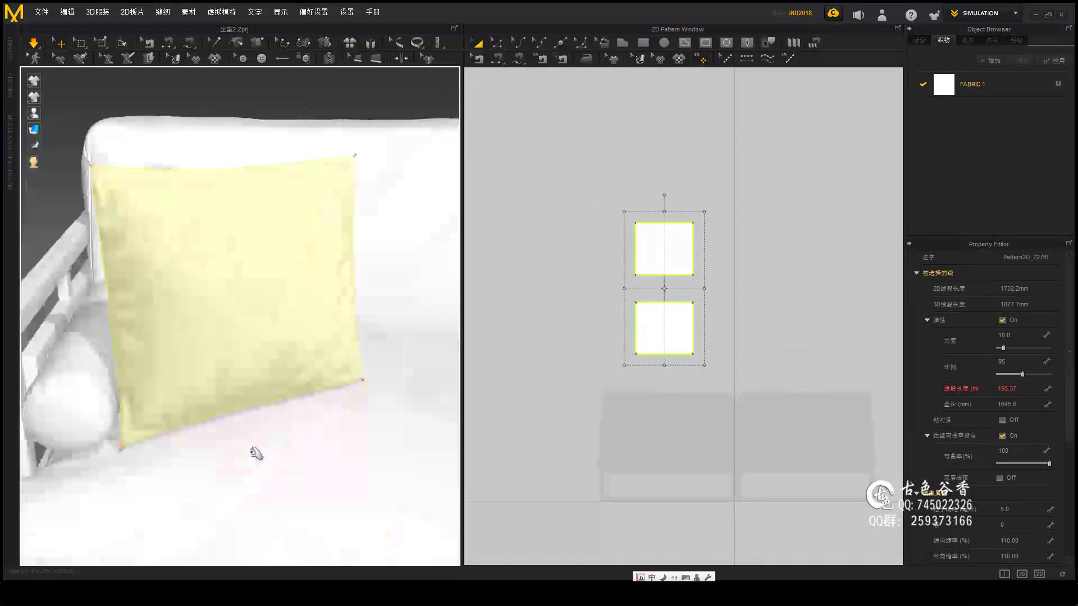
pyautogui.moveTo(178, 409); pyautogui.dragTo(187, 272, button='right')
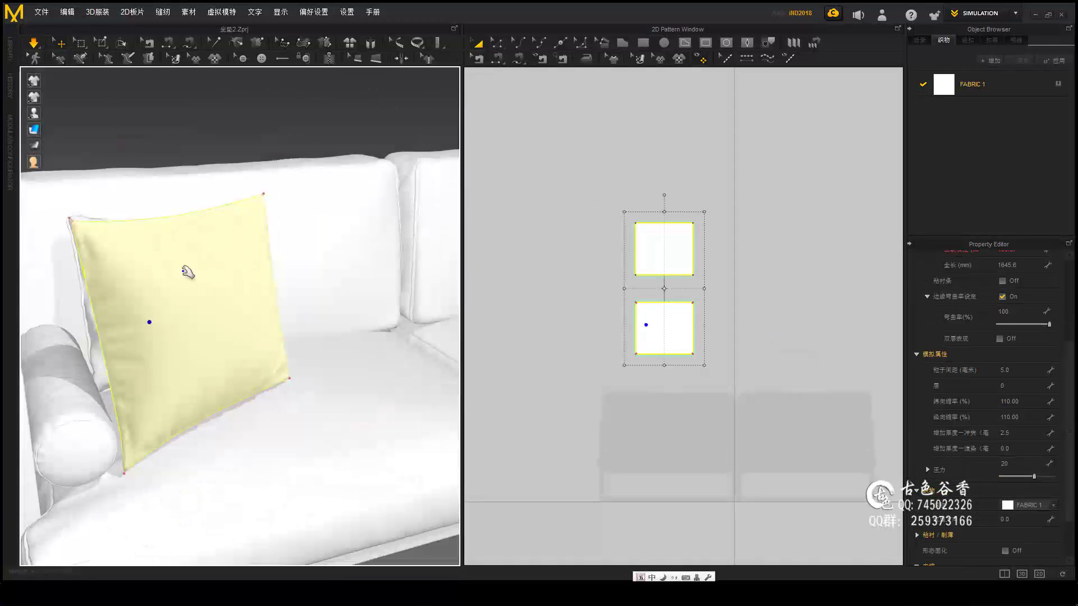
pyautogui.click(1021, 402)
# Step: Set the pillow's shrinkage to 115% and check the re-inflated pillow up close
pyautogui.write('115')
pyautogui.press('Return')
pyautogui.moveTo(306, 385)
pyautogui.mouseDown(button='right')
pyautogui.moveTo(233, 409)
pyautogui.moveTo(351, 359)
pyautogui.mouseUp(button='right')
pyautogui.moveTo(295, 424); pyautogui.dragTo(360, 410, button='right')
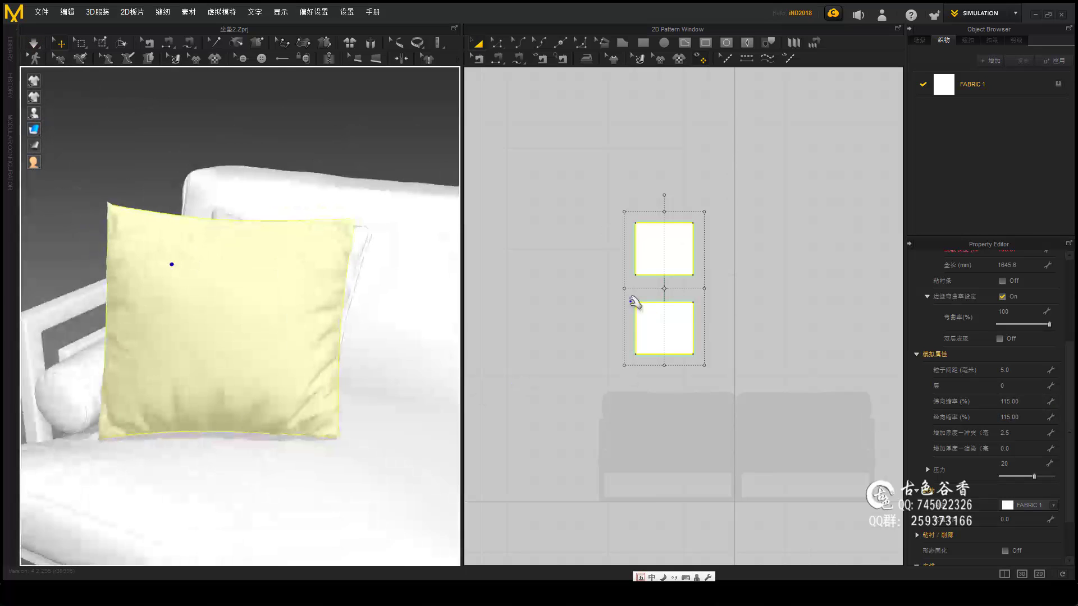
pyautogui.moveTo(316, 444)
pyautogui.mouseDown(button='right')
pyautogui.moveTo(288, 356)
pyautogui.moveTo(353, 351)
pyautogui.mouseUp(button='right')
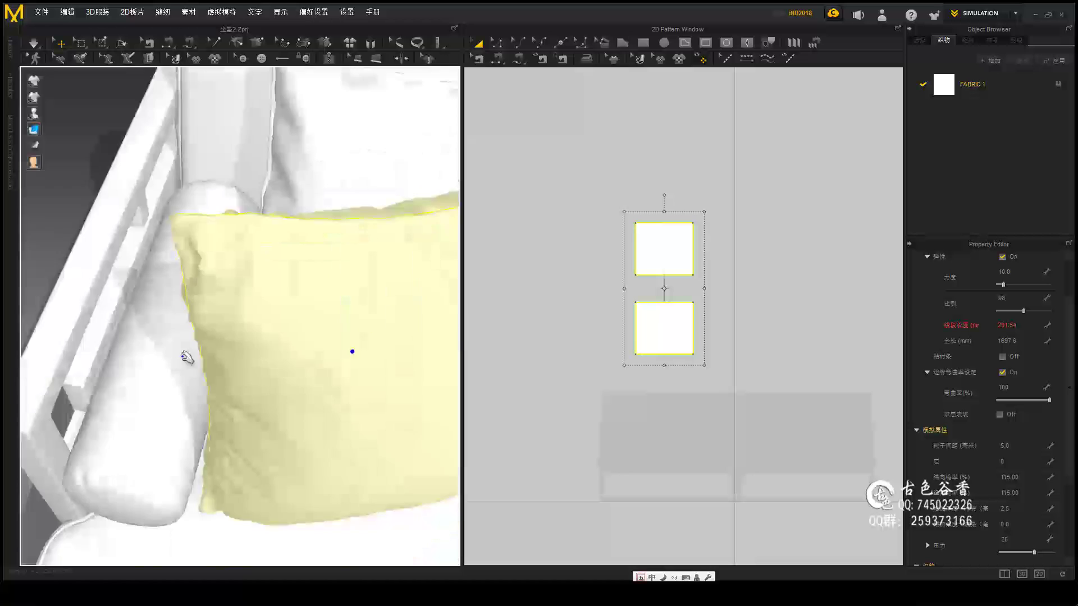
pyautogui.click(292, 405)
pyautogui.moveTo(291, 406); pyautogui.dragTo(426, 359, button='right')
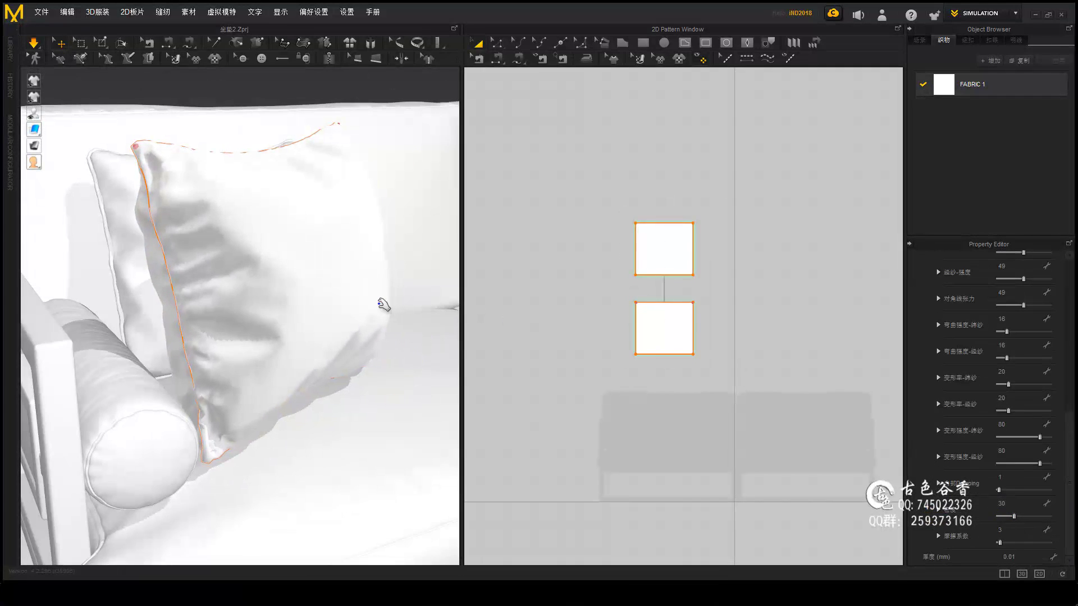
# Step: Review the finished pillow, then draft a rectangular panel for the long pillow
pyautogui.click(384, 304)
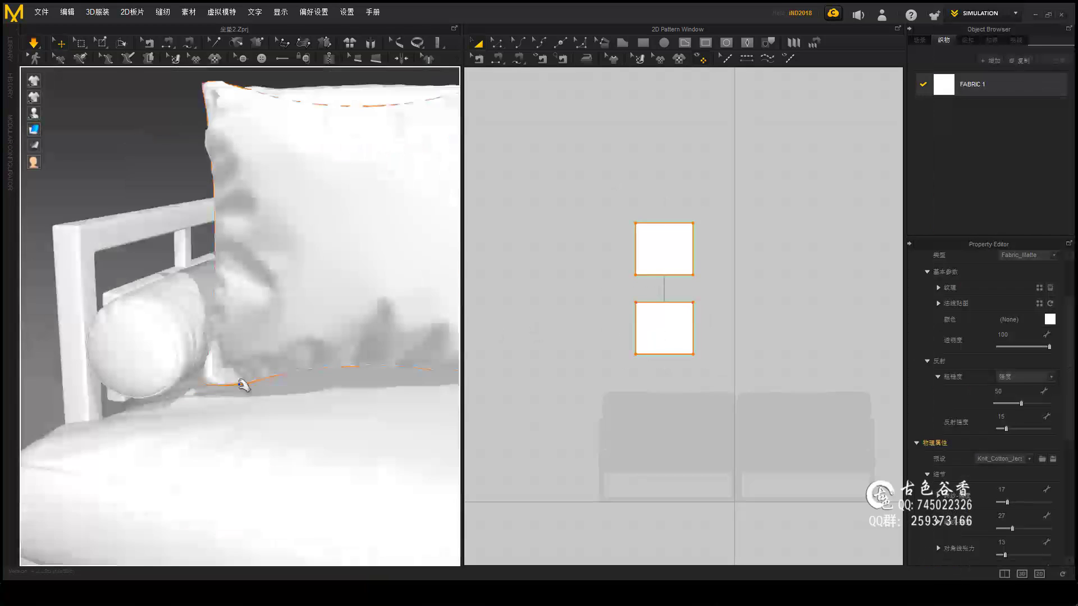
pyautogui.click(242, 385)
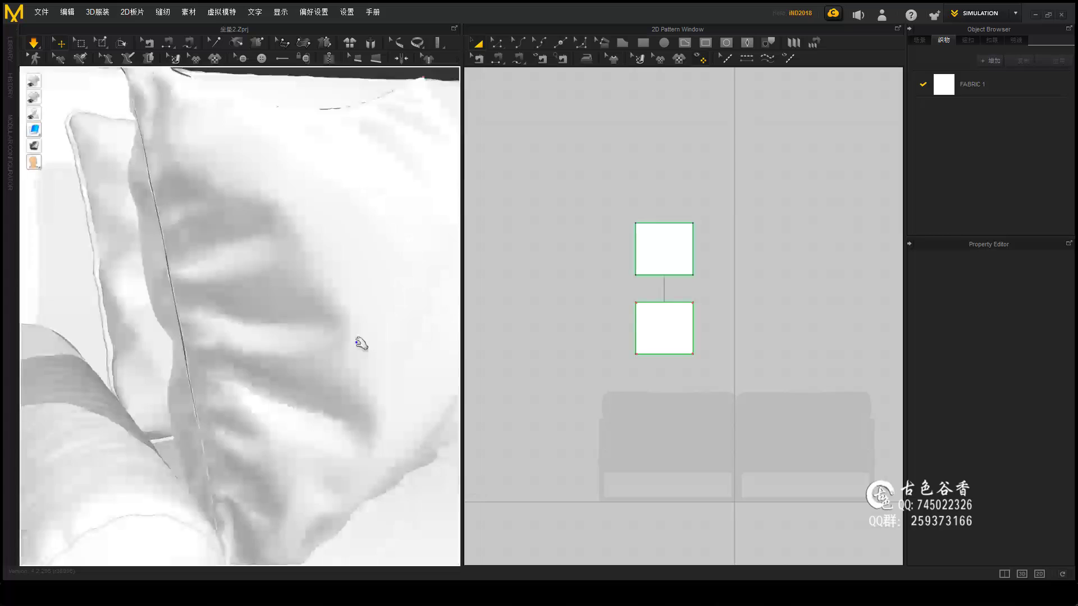
pyautogui.click(361, 344)
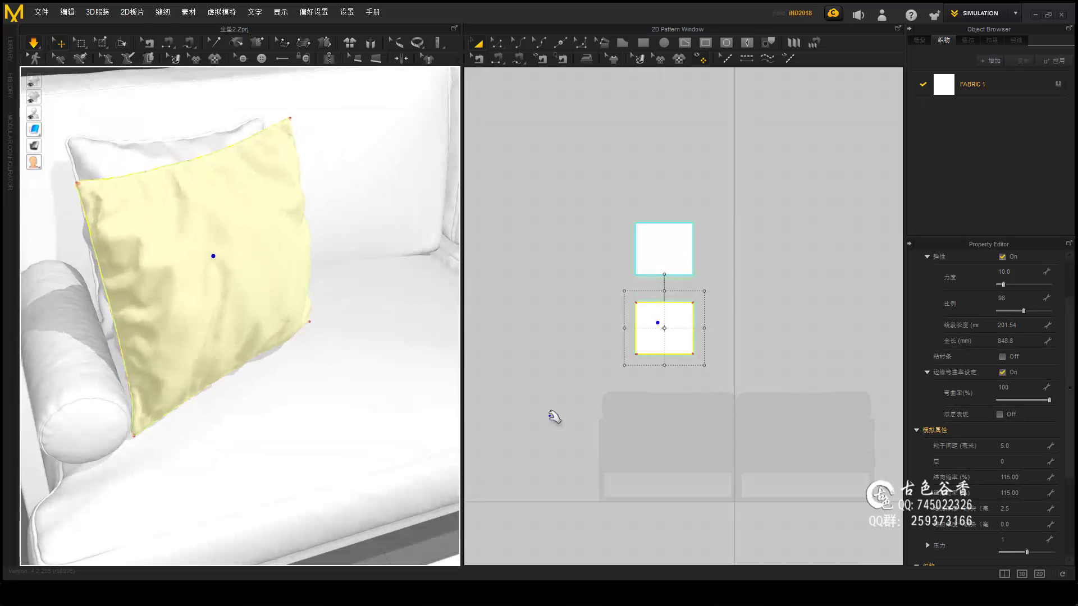
pyautogui.click(256, 382)
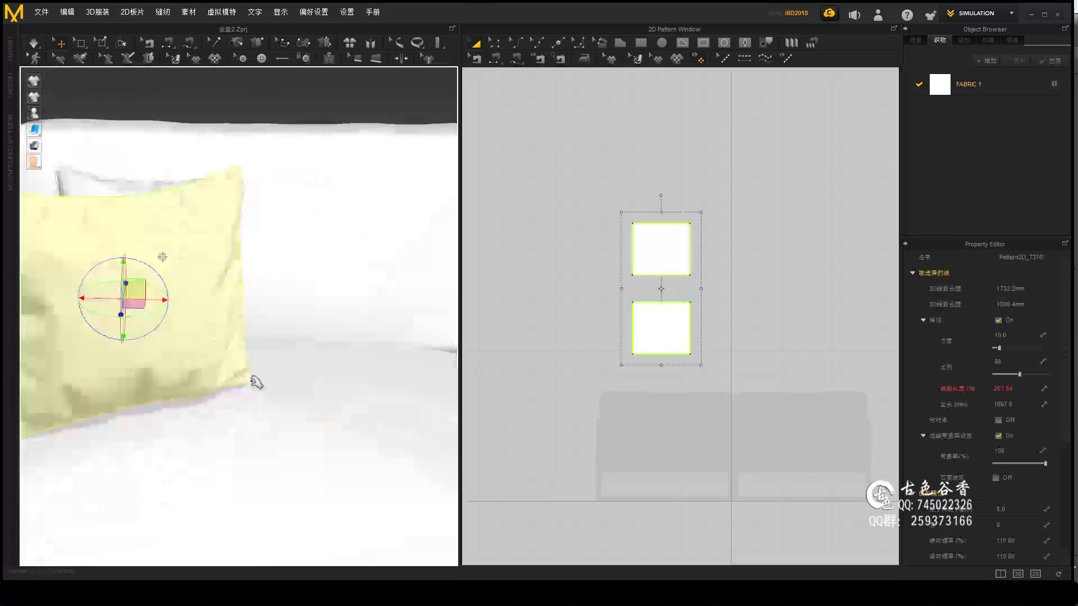
pyautogui.moveTo(256, 382)
pyautogui.mouseDown(button='right')
pyautogui.moveTo(259, 221)
pyautogui.moveTo(373, 337)
pyautogui.moveTo(353, 315)
pyautogui.moveTo(449, 280)
pyautogui.mouseUp(button='right')
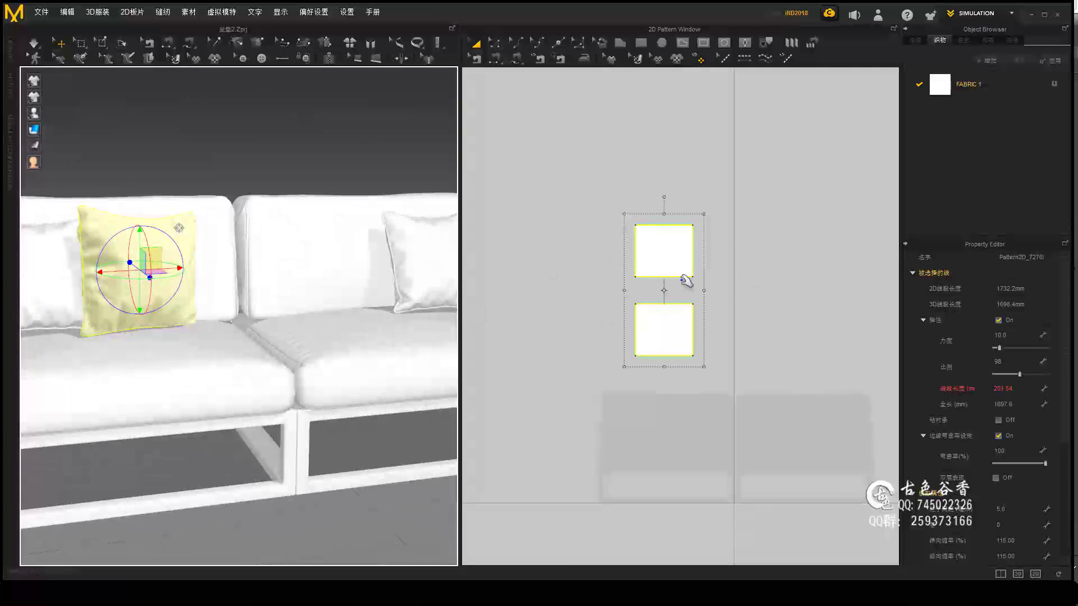
pyautogui.moveTo(628, 302); pyautogui.dragTo(724, 245)
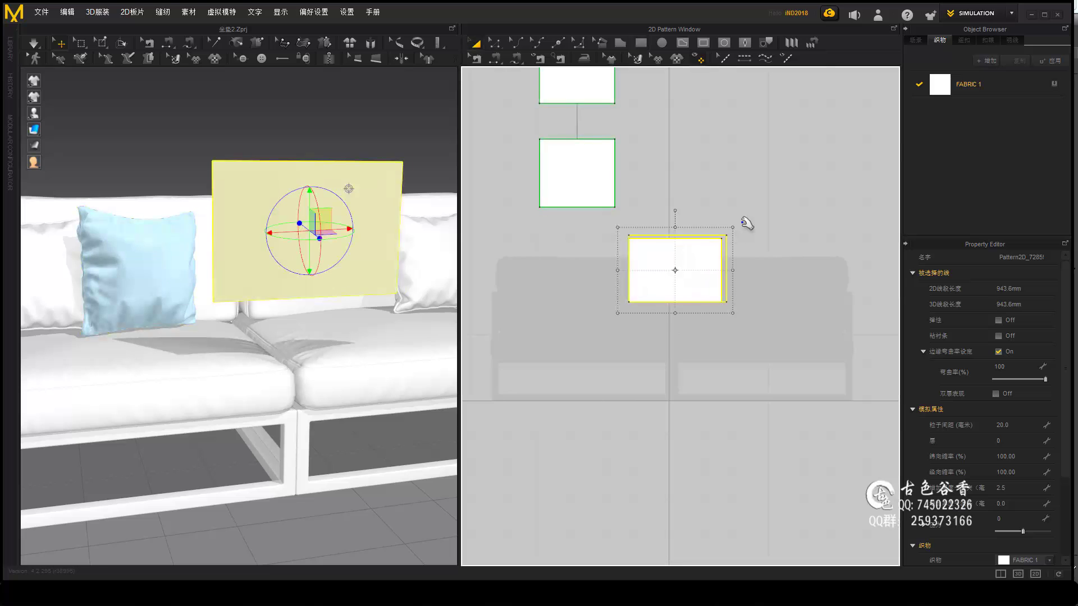
# Step: Duplicate the rectangle panel and place the copy above the original
pyautogui.hotkey('ctrl', 'c')
pyautogui.hotkey('ctrl', 'v')
pyautogui.click(690, 204)
pyautogui.moveTo(337, 281)
pyautogui.mouseDown(button='right')
pyautogui.moveTo(245, 329)
pyautogui.moveTo(292, 314)
pyautogui.mouseUp(button='right')
# Step: Check the long pillow's fabric properties and commit its new scale value
pyautogui.click(968, 84)
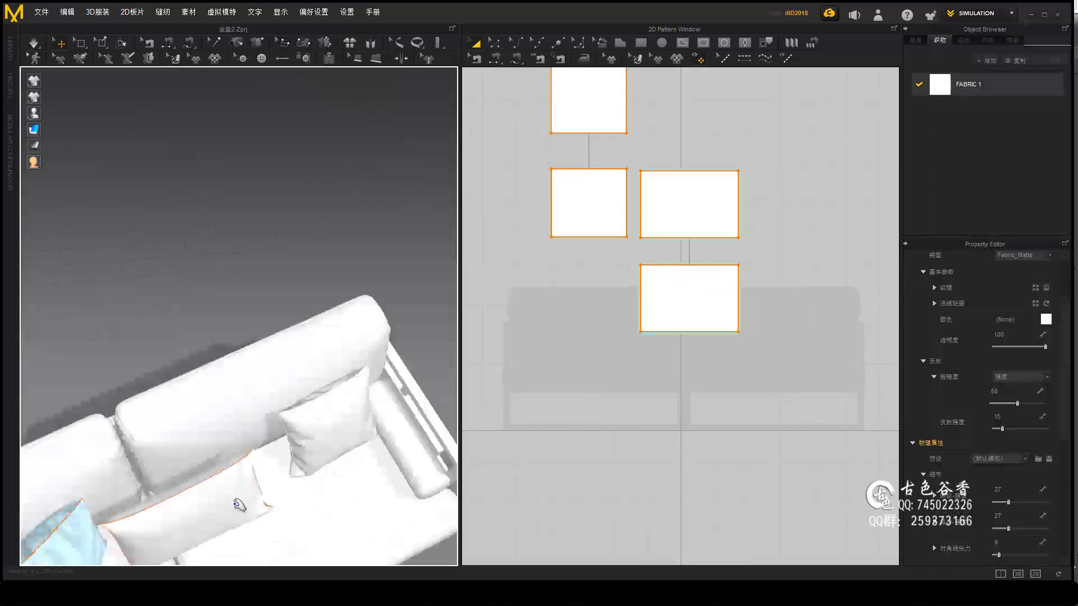
pyautogui.scroll(5, 239, 504)
pyautogui.click(361, 322)
pyautogui.moveTo(361, 322); pyautogui.dragTo(230, 386, button='right')
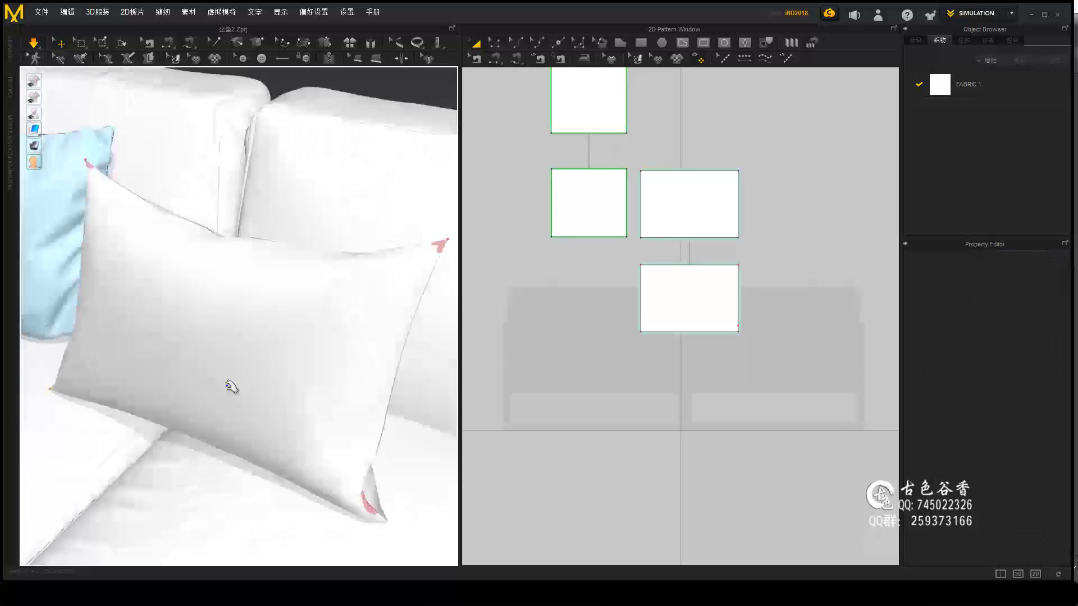
pyautogui.click(230, 387)
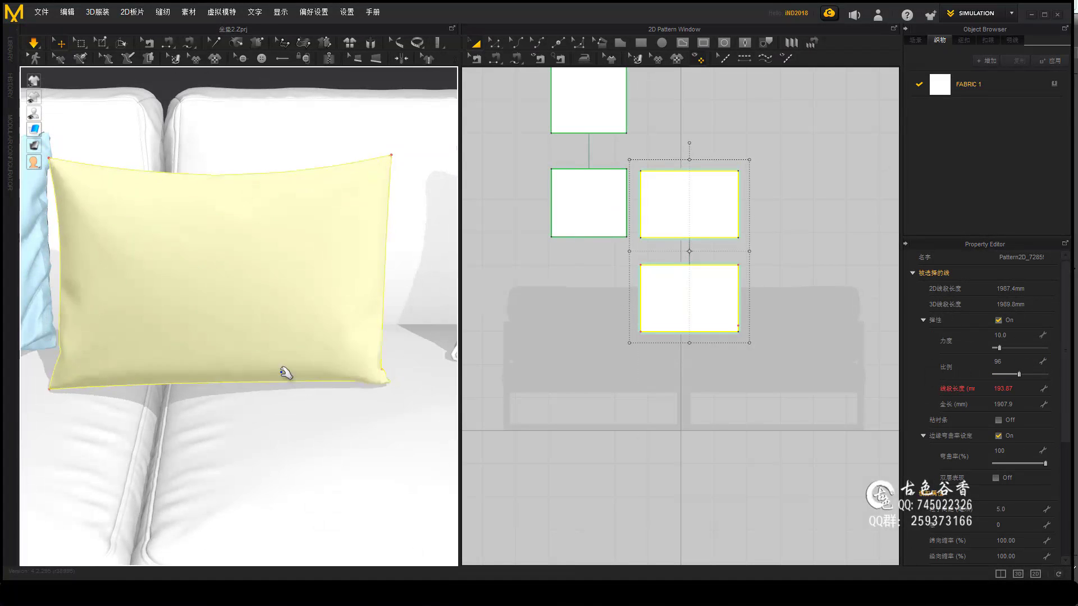
pyautogui.moveTo(286, 373); pyautogui.dragTo(380, 447, button='right')
pyautogui.press('Return')
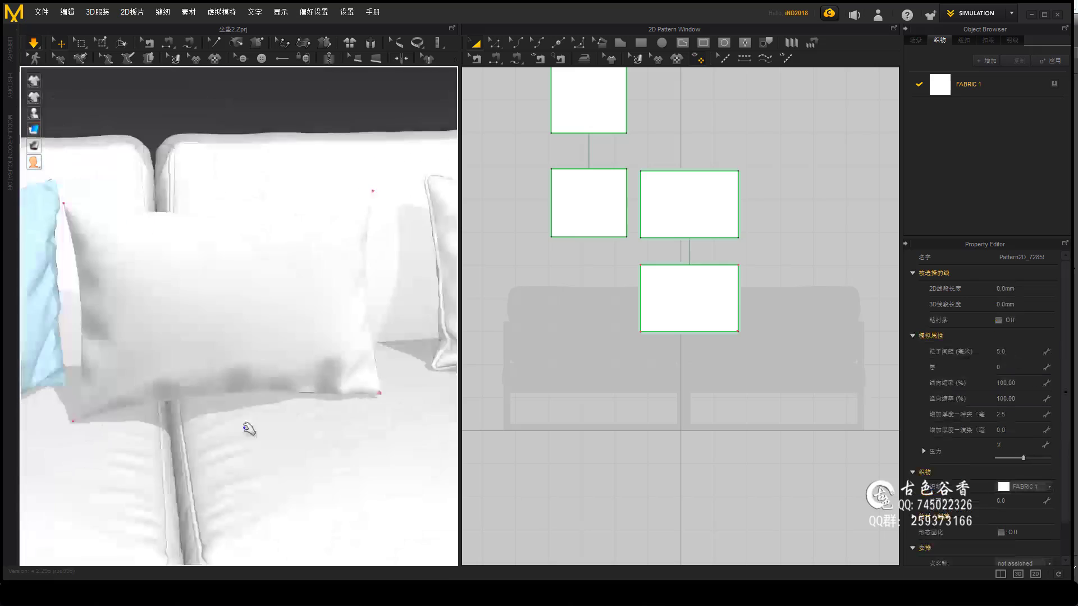
pyautogui.click(300, 392)
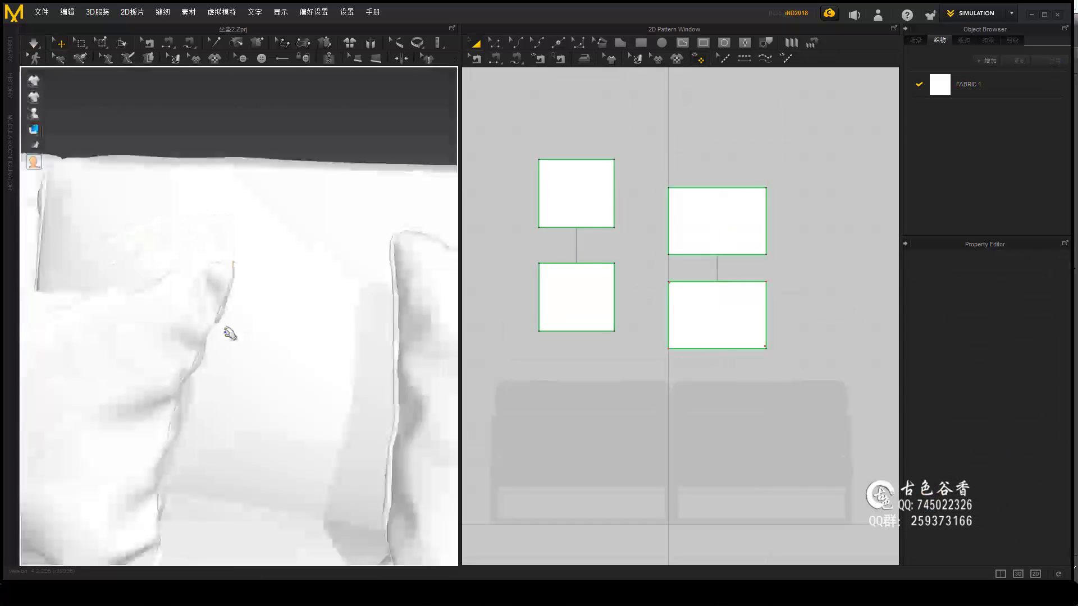
# Step: Simulate the square and rectangular pillows, then open the back pillow's context menu for export
pyautogui.press('space')
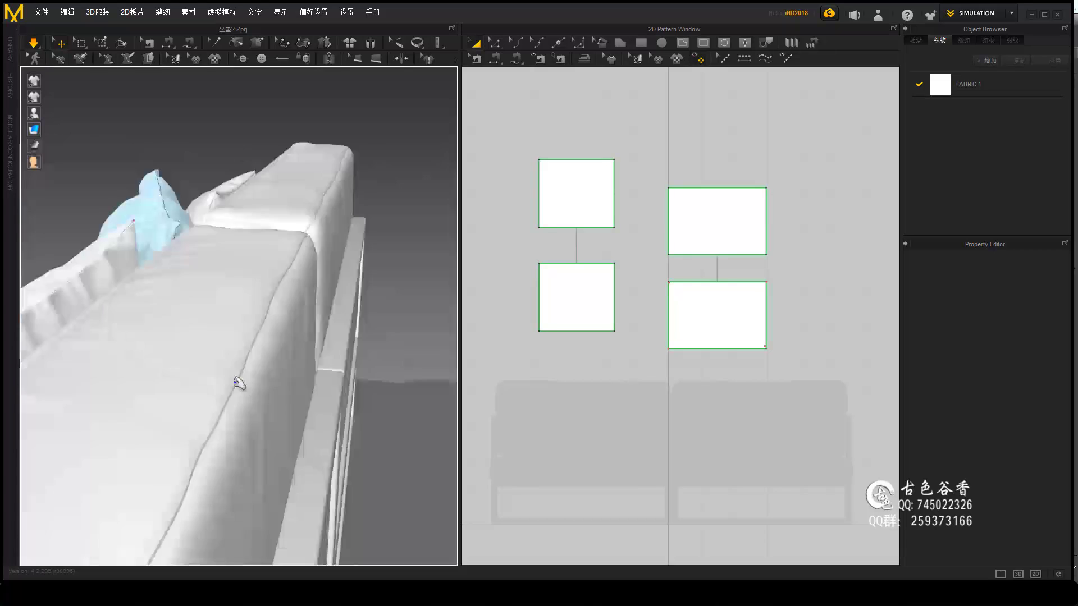
pyautogui.press('space')
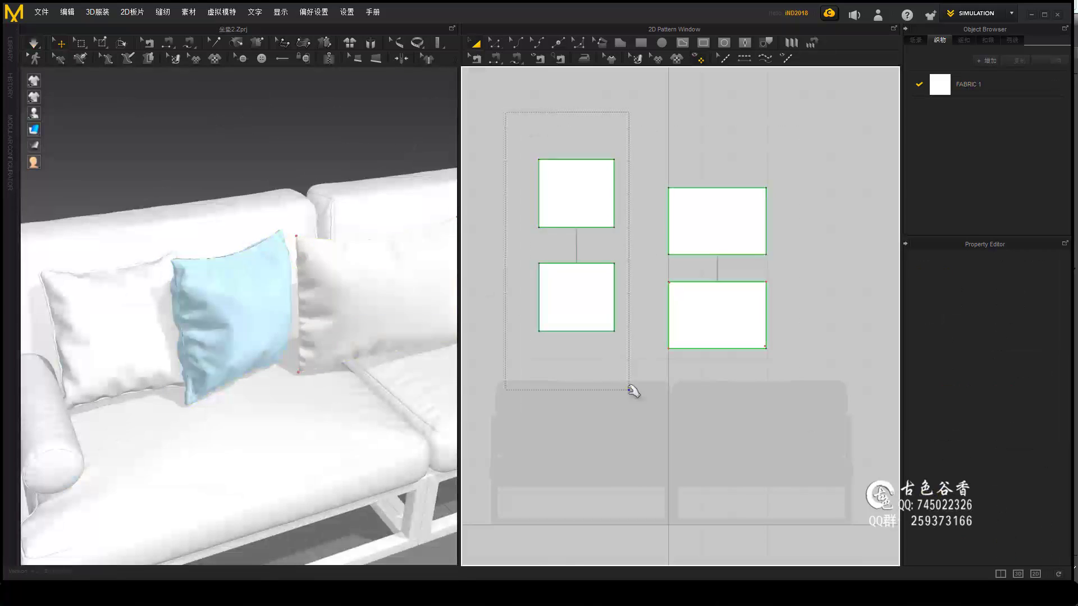
pyautogui.rightClick(258, 275)
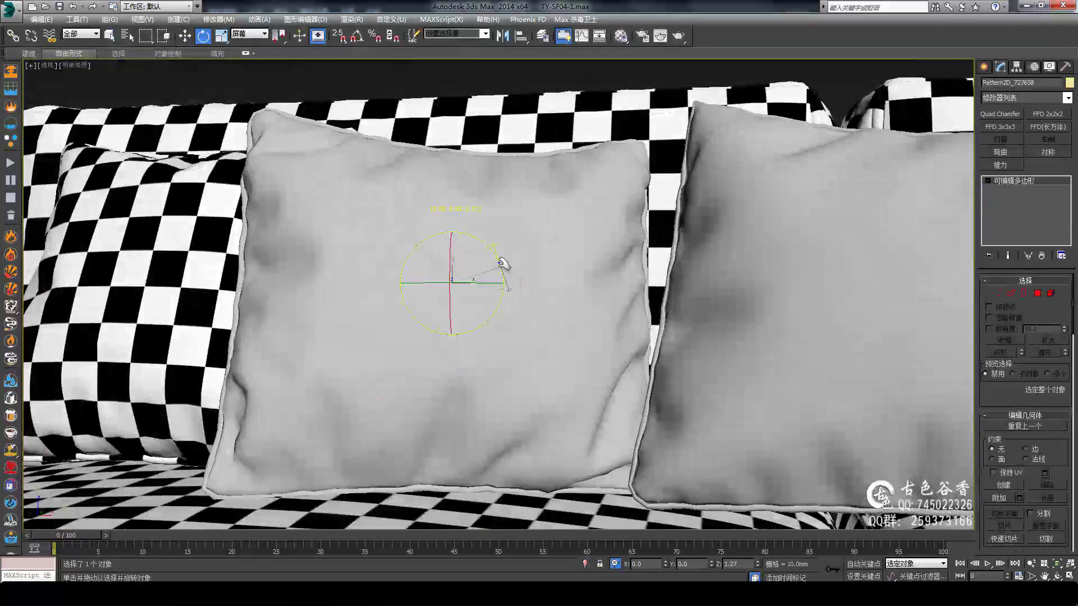
# Step: Move the imported pillow into place against the sofa back, then switch to rotating it
pyautogui.press('w')
pyautogui.keyDown('alt'); pyautogui.moveTo(504, 264); pyautogui.dragTo(427, 371, button='middle'); pyautogui.keyUp('alt')
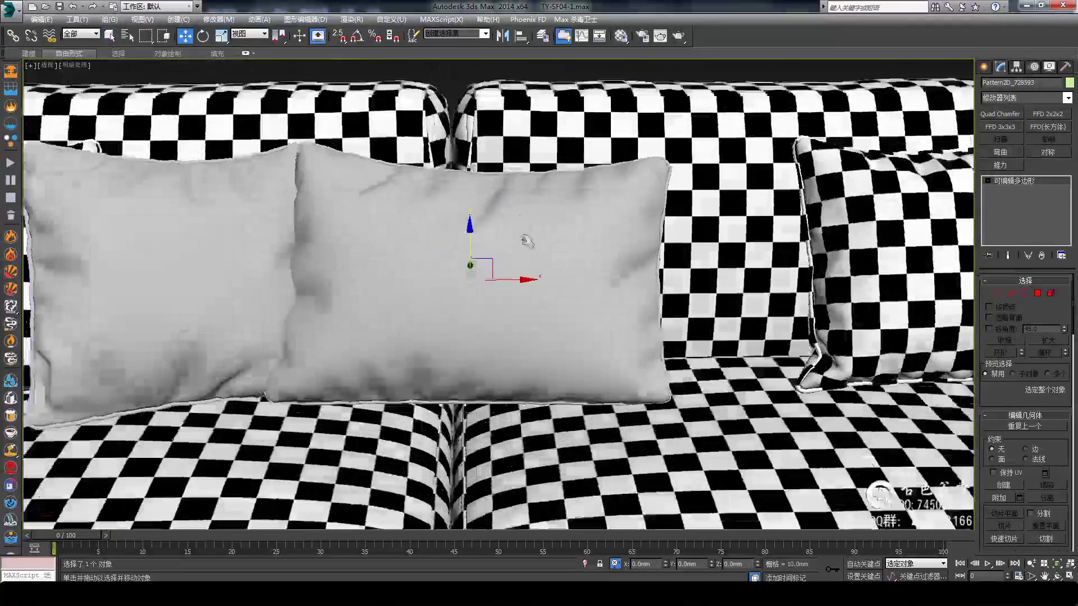
pyautogui.keyDown('alt'); pyautogui.moveTo(527, 240); pyautogui.dragTo(596, 262, button='middle'); pyautogui.keyUp('alt')
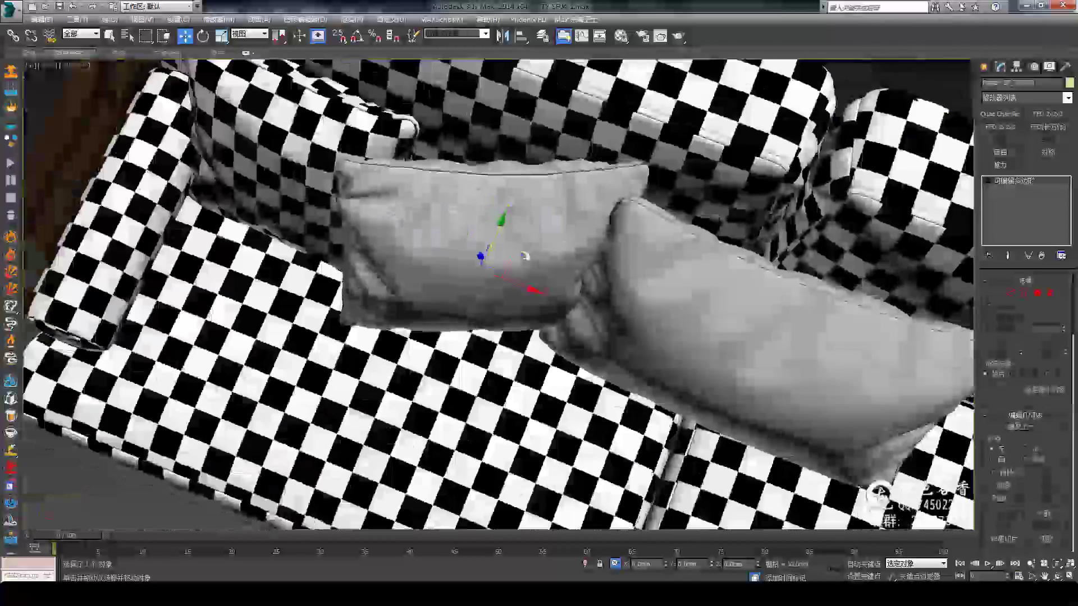
pyautogui.press('e')
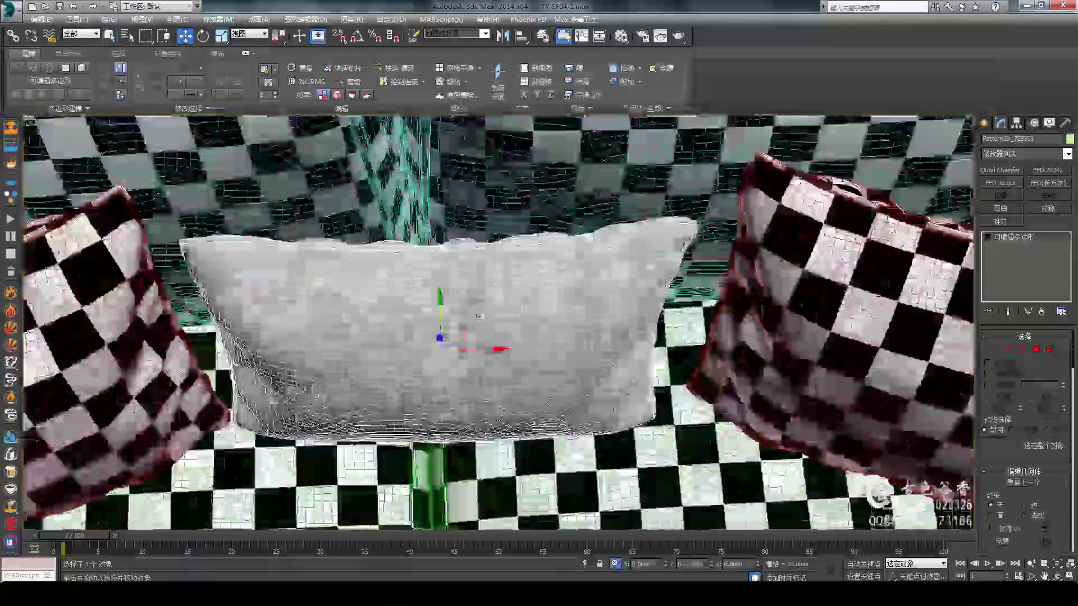
# Step: Zoom out in the Perspective viewport to review the whole sofa with its pillows
pyautogui.keyDown('alt'); pyautogui.moveTo(487, 364); pyautogui.dragTo(536, 375, button='middle'); pyautogui.keyUp('alt')
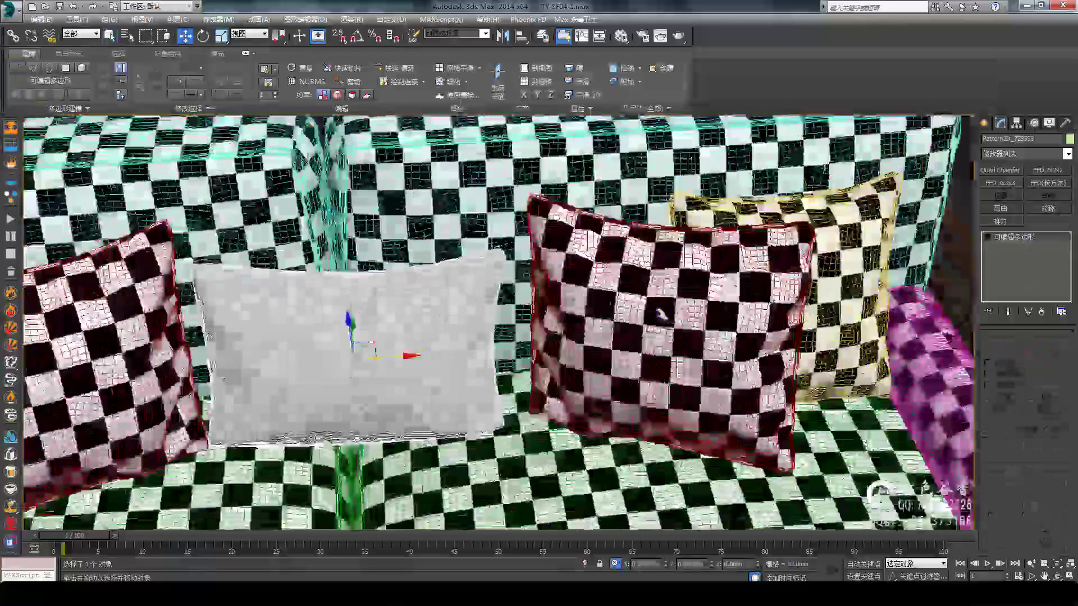